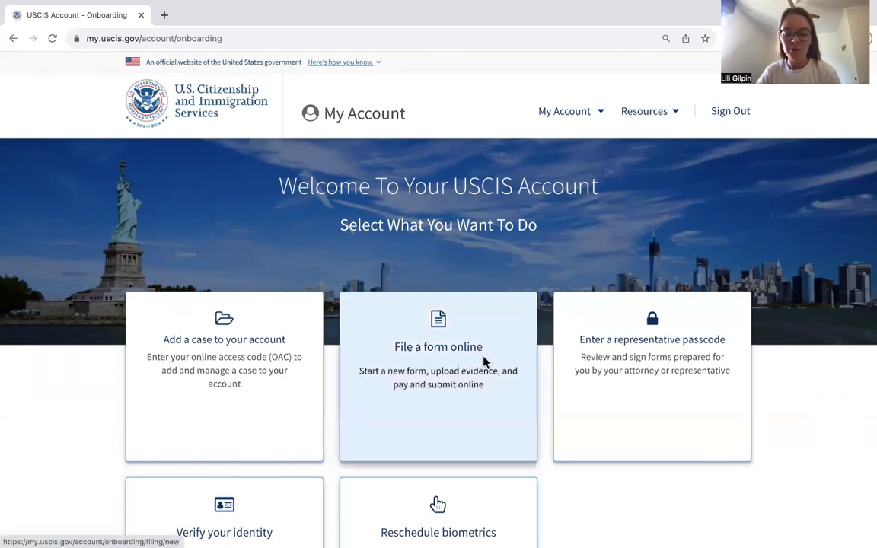
- Start filing a form online, selecting I-821, Application for Temporary Protected Status (TPS), by searching for "tps"
left_click(468, 360)
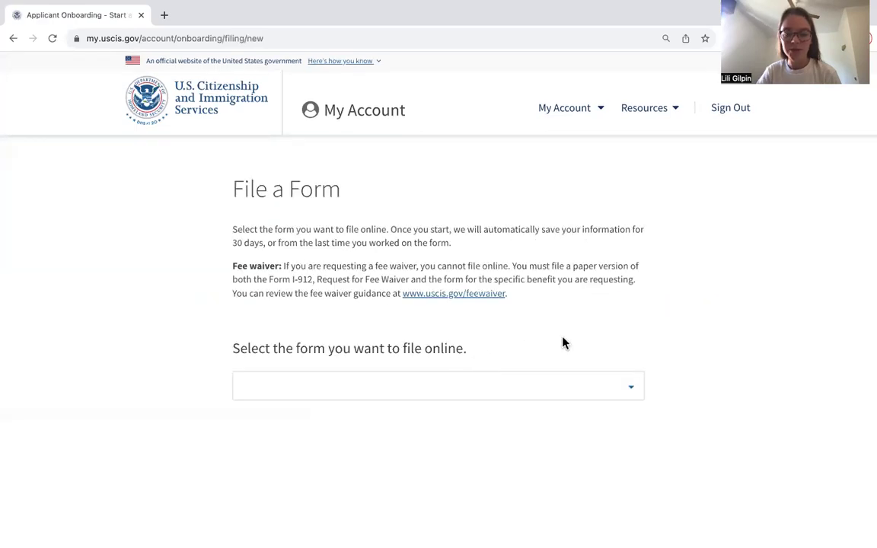
left_click(566, 387)
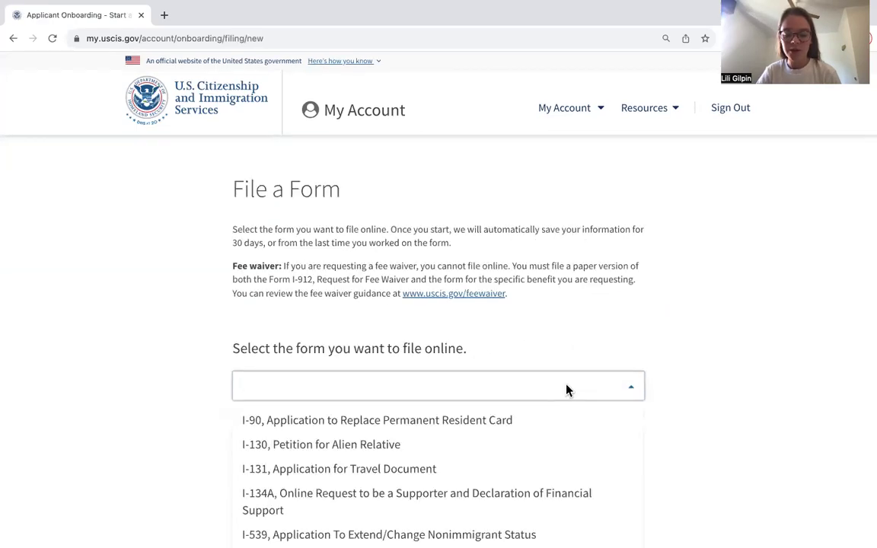
type("tps")
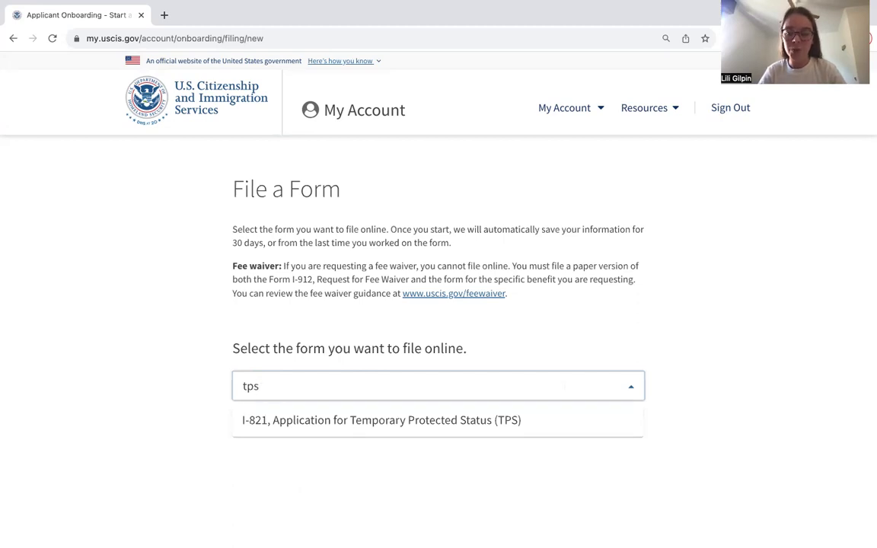
left_click(542, 420)
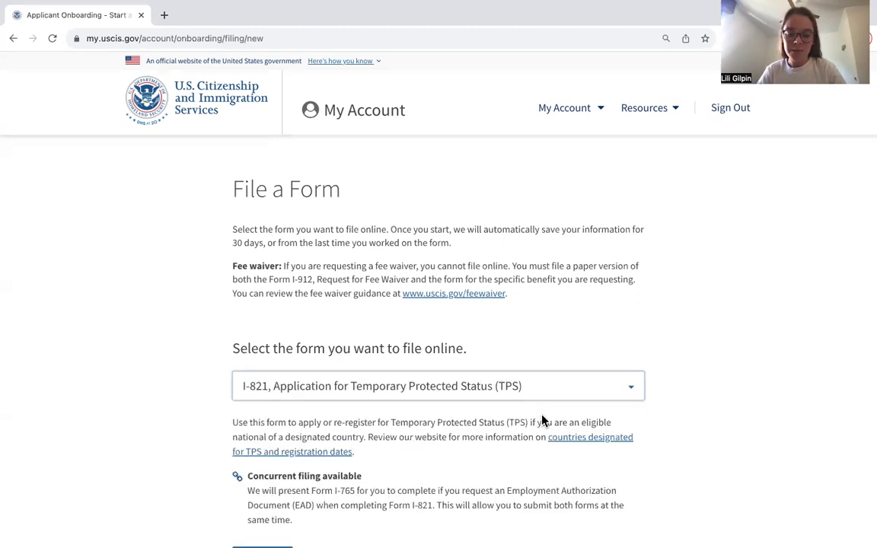
scroll(542, 420, "down", 3)
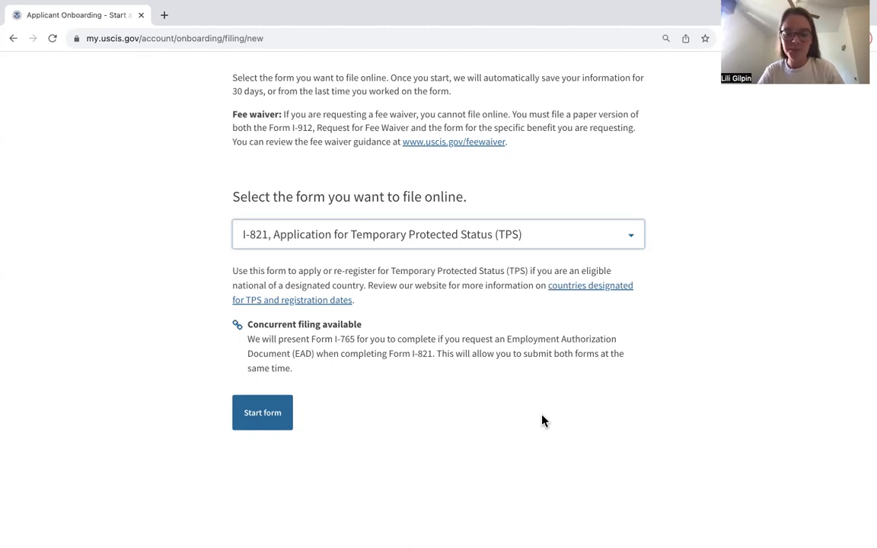
left_click(261, 412)
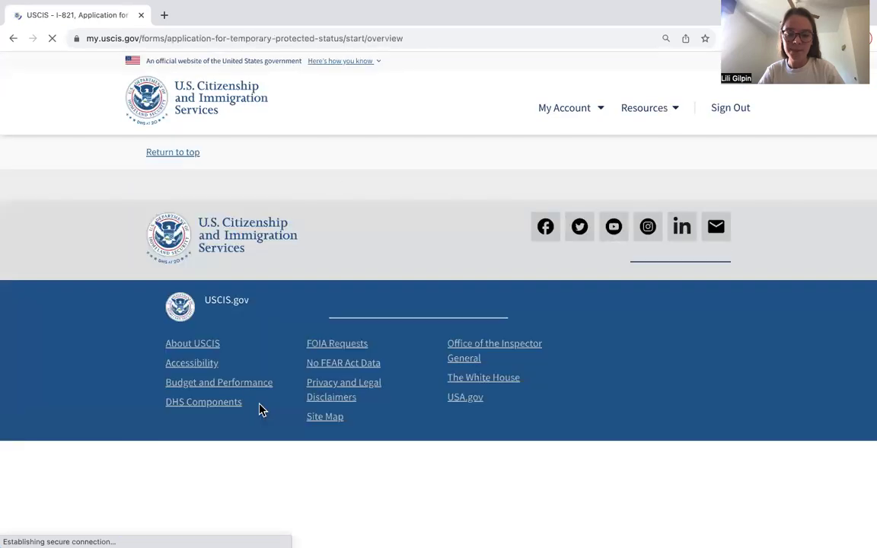
- Review the I-821 overview covering eligibility, fees, documents, biometrics and what follows submission, and continue to the following page
scroll(161, 381, "down", 2)
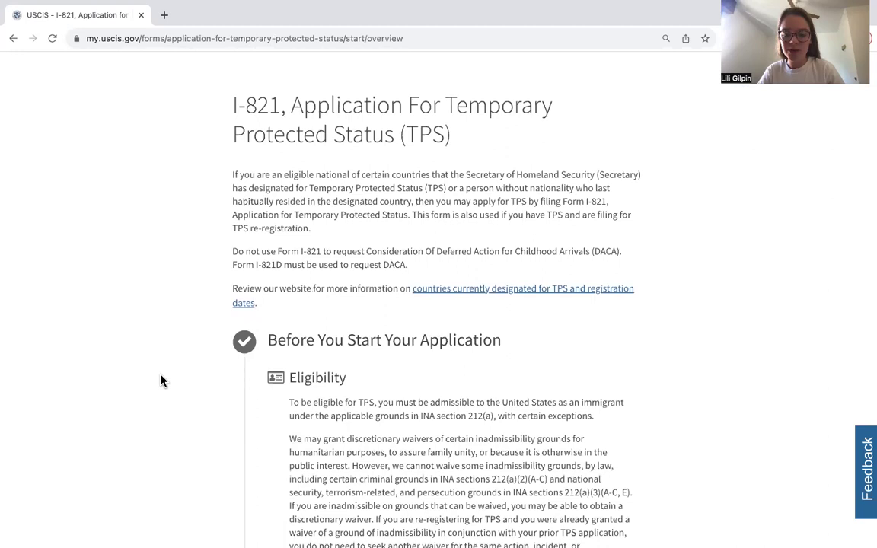
scroll(162, 381, "down", 3)
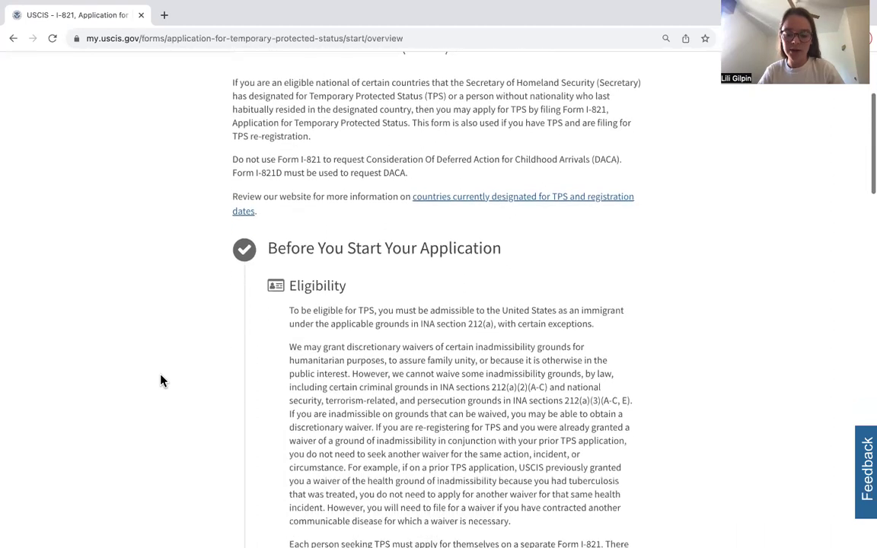
scroll(162, 381, "down", 2)
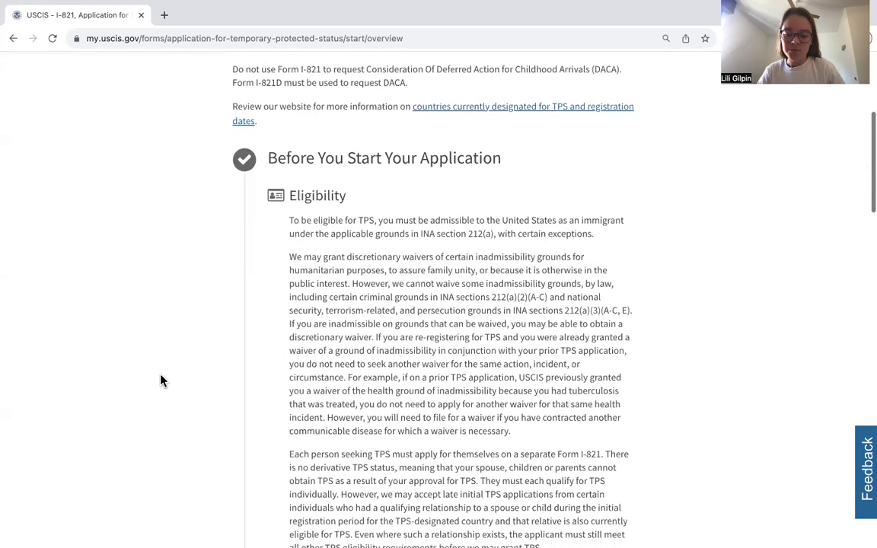
scroll(161, 381, "down", 3)
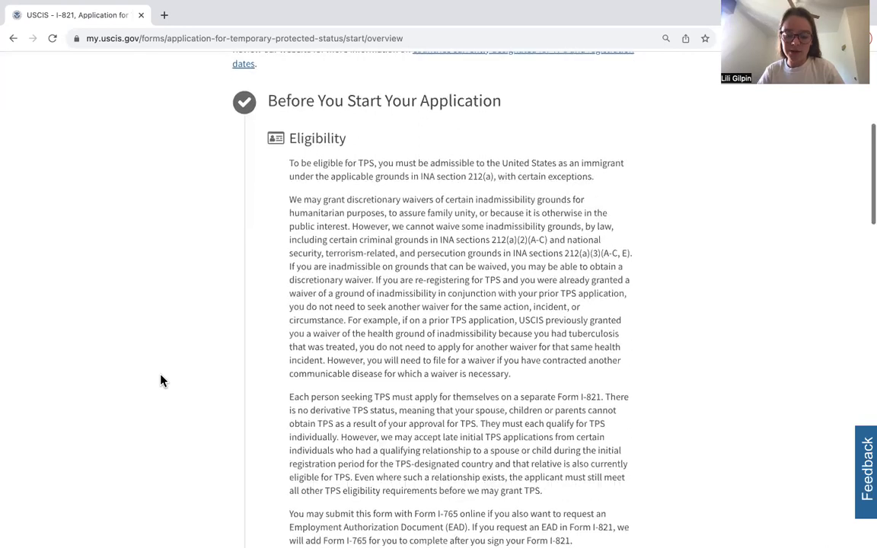
scroll(162, 380, "down", 3)
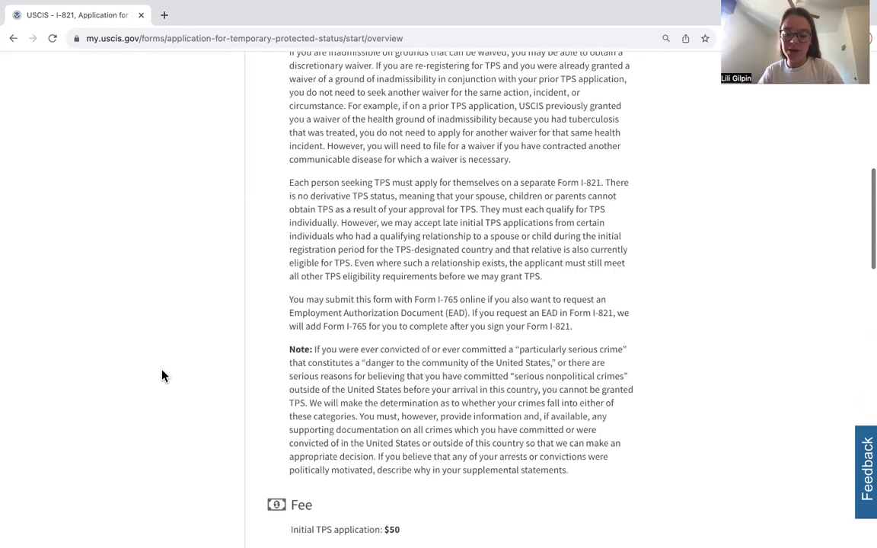
scroll(163, 376, "down", 3)
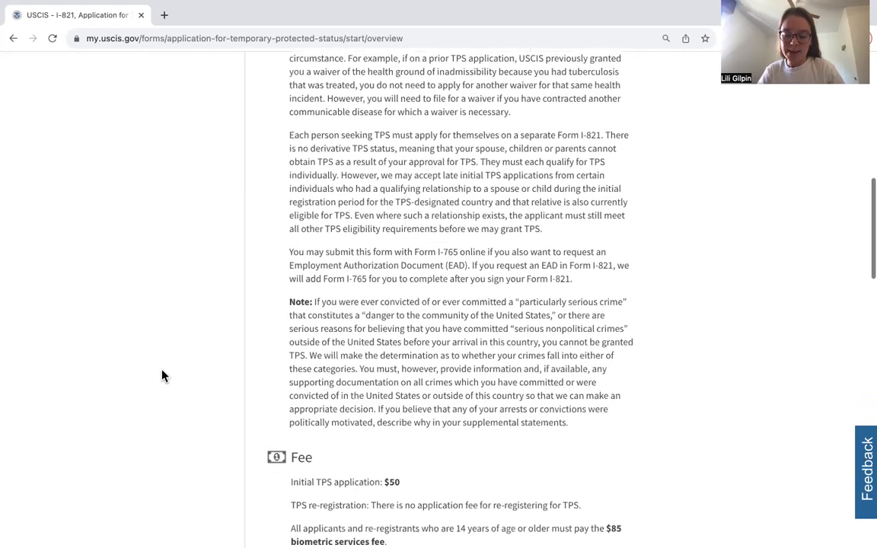
scroll(162, 375, "down", 4)
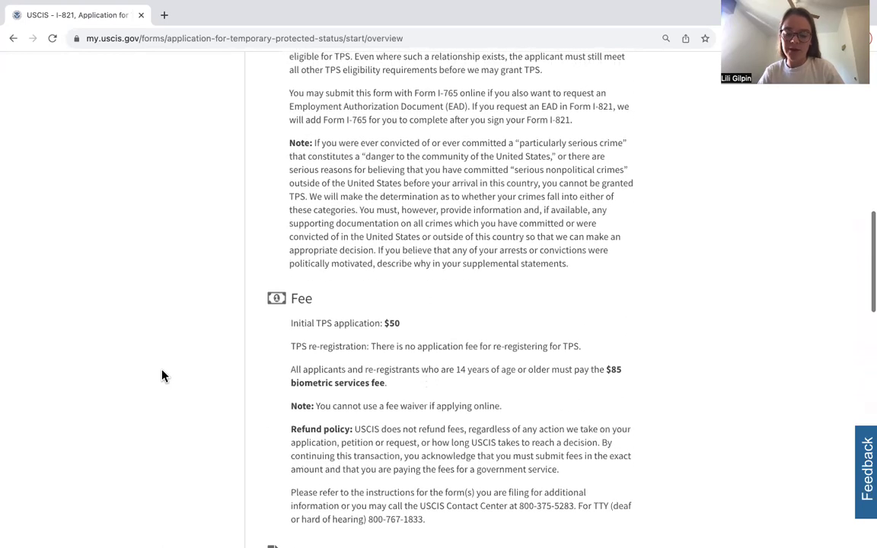
scroll(163, 376, "down", 2)
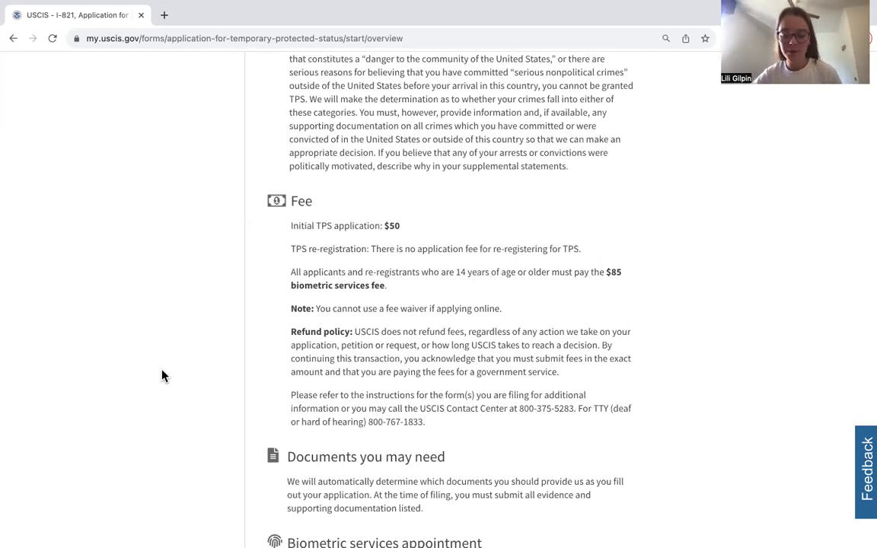
scroll(162, 376, "down", 2)
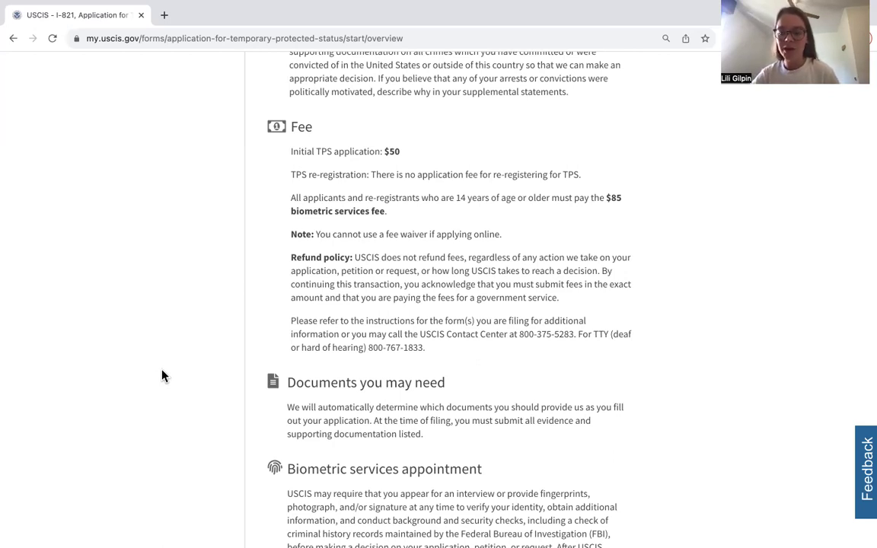
scroll(206, 340, "down", 3)
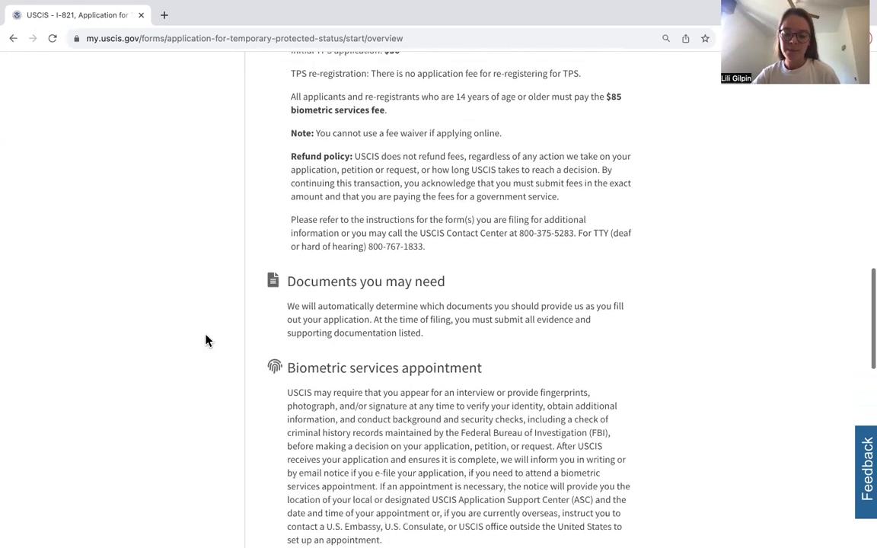
scroll(205, 340, "down", 3)
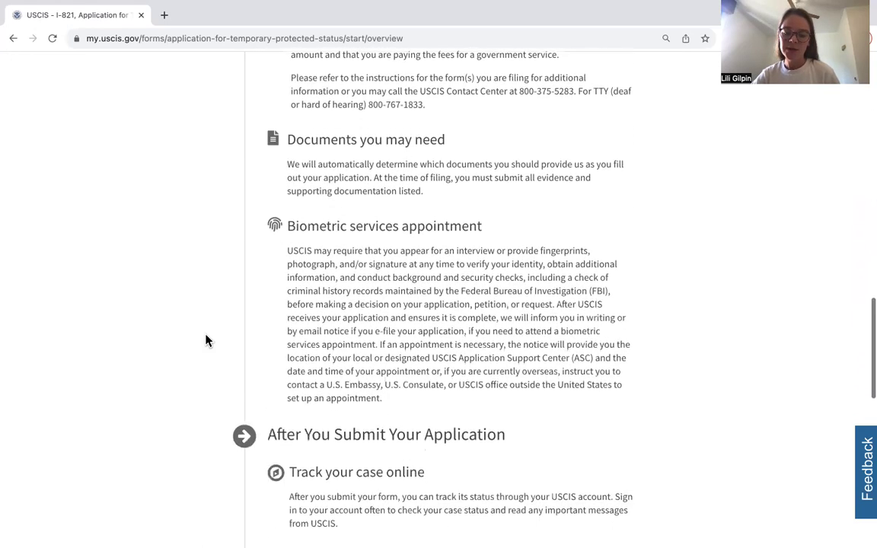
scroll(206, 340, "down", 3)
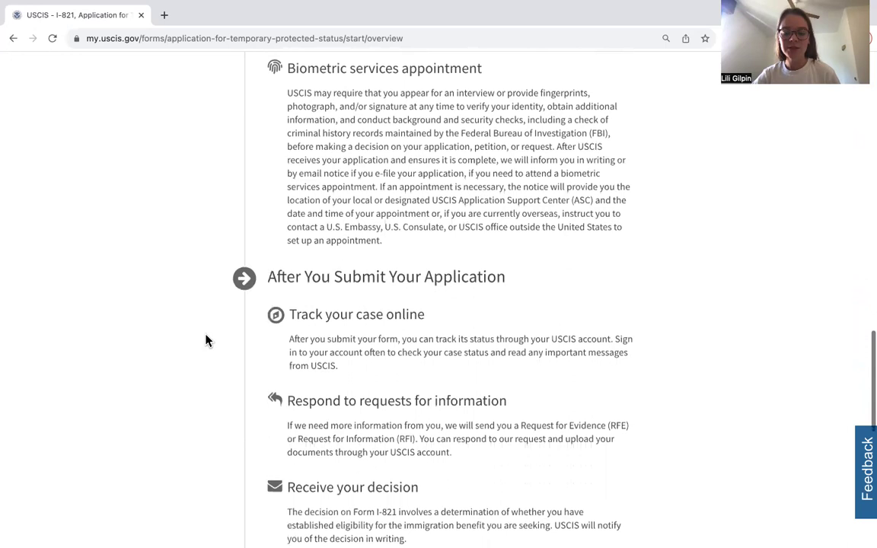
scroll(205, 340, "down", 3)
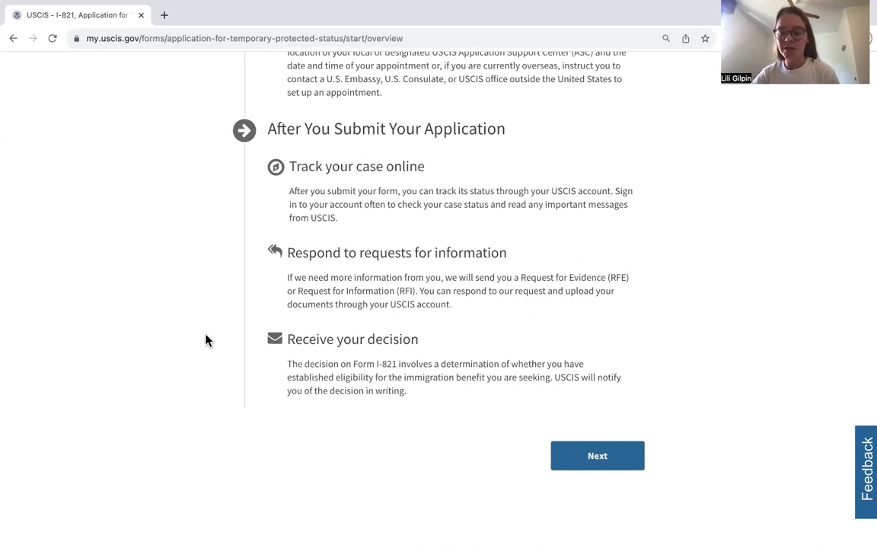
left_click(563, 458)
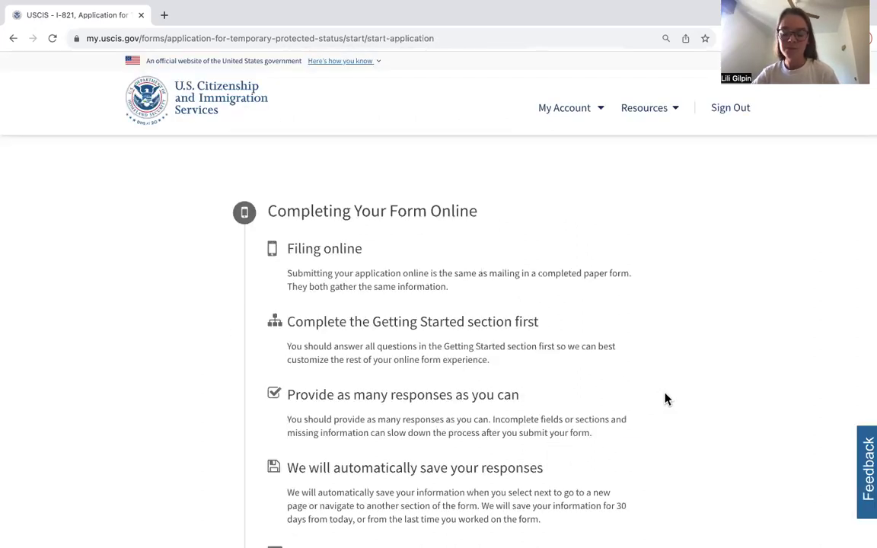
- Review the instructions for completing the form online, the privacy notice and the security reminder, and start the application
scroll(665, 399, "down", 2)
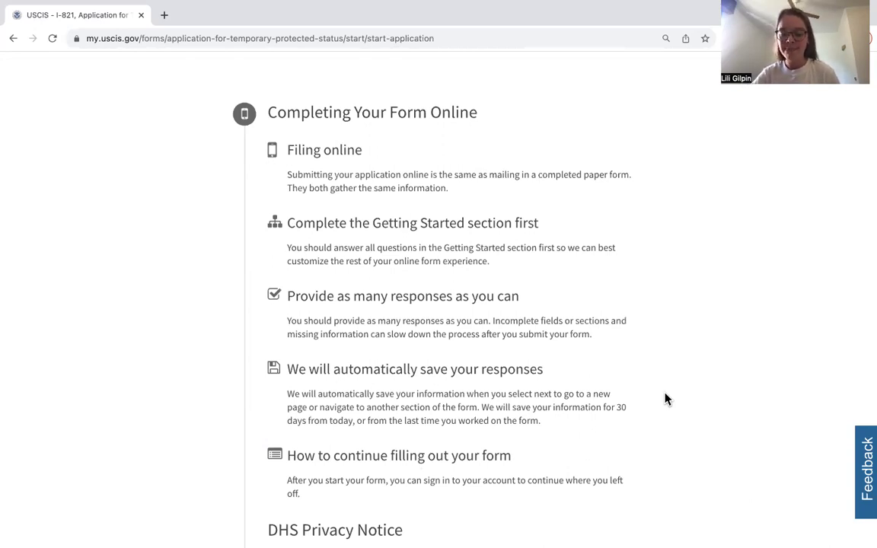
scroll(664, 399, "down", 3)
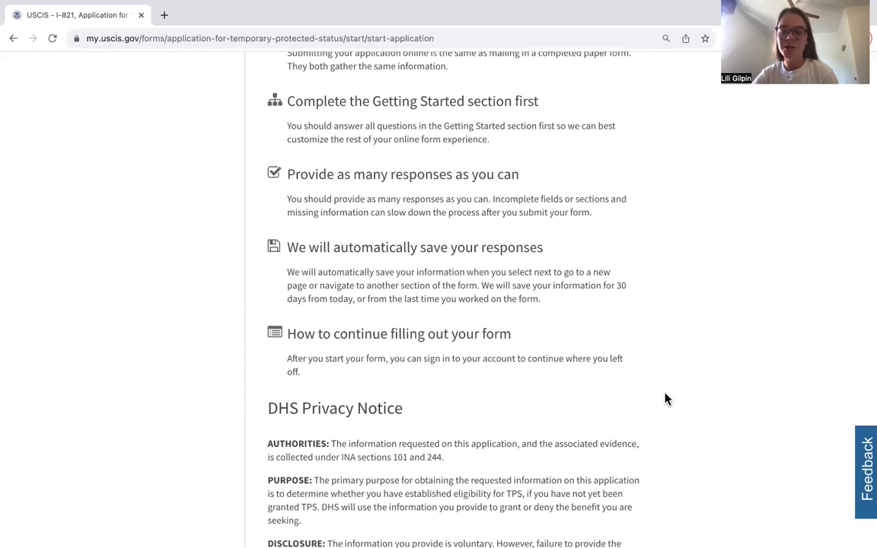
scroll(666, 398, "down", 3)
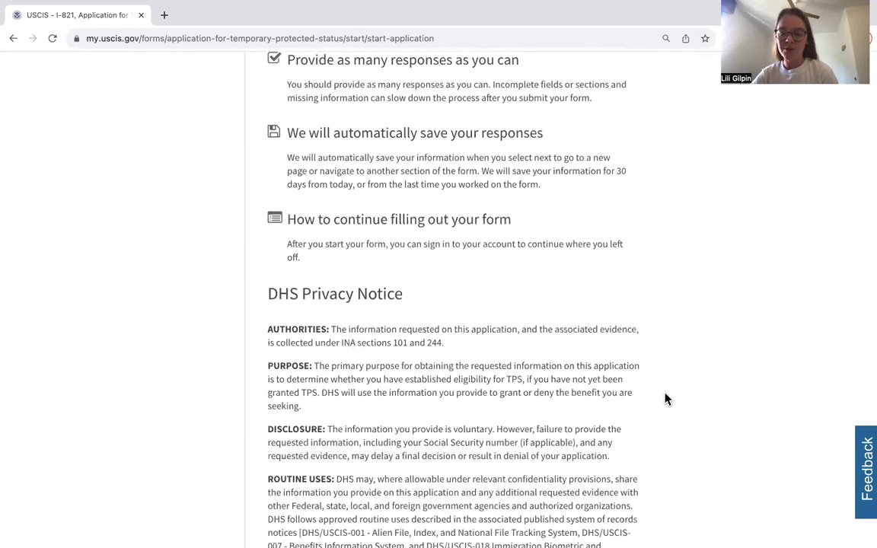
scroll(666, 399, "down", 4)
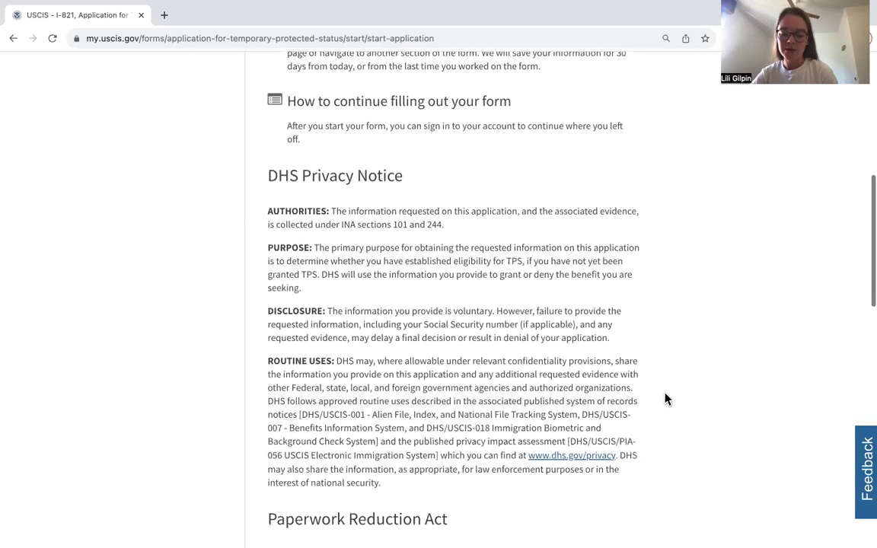
scroll(665, 399, "down", 2)
scroll(665, 399, "down", 4)
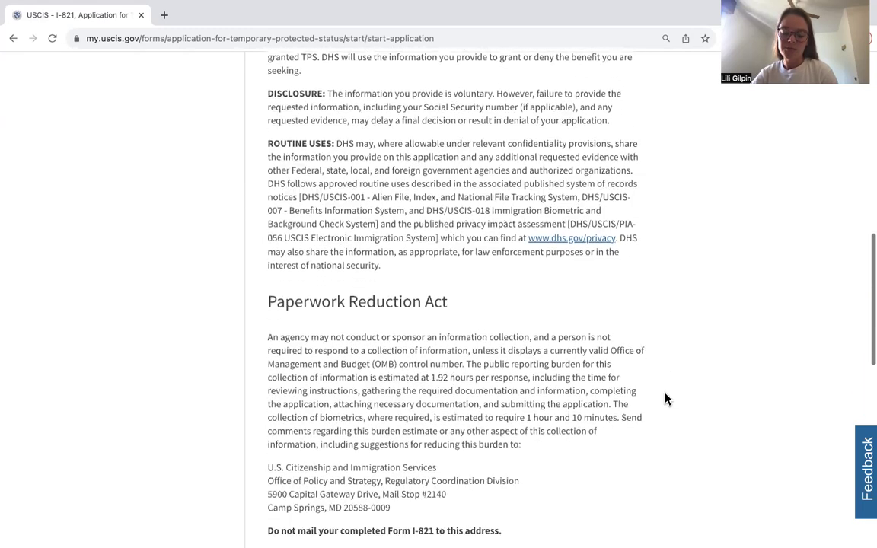
scroll(666, 399, "down", 3)
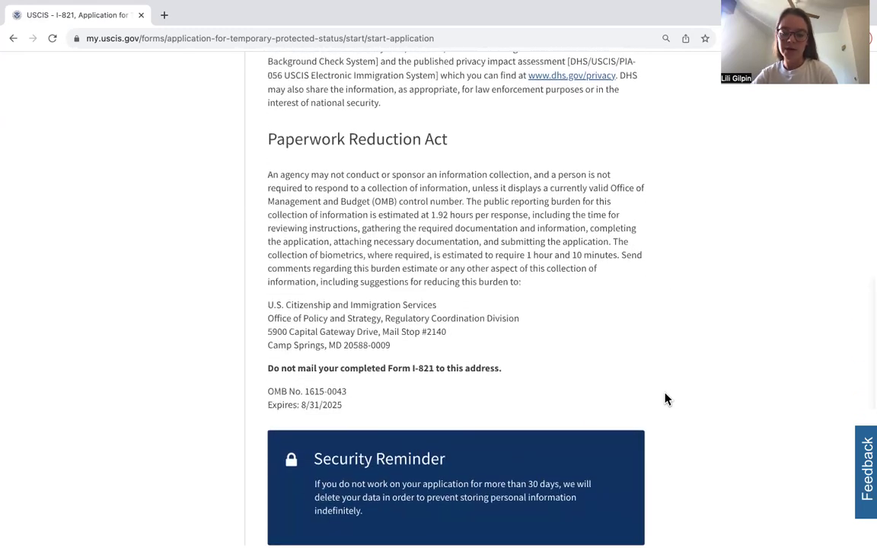
scroll(665, 398, "down", 3)
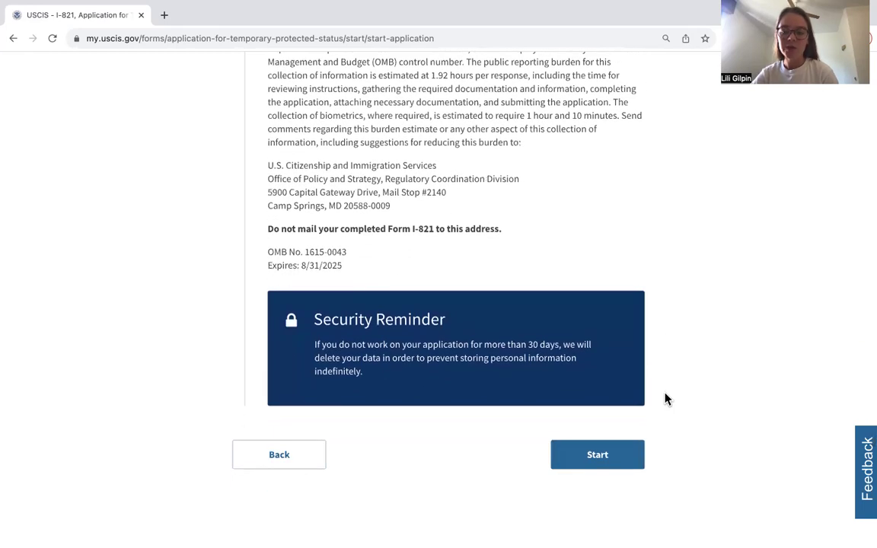
left_click(630, 450)
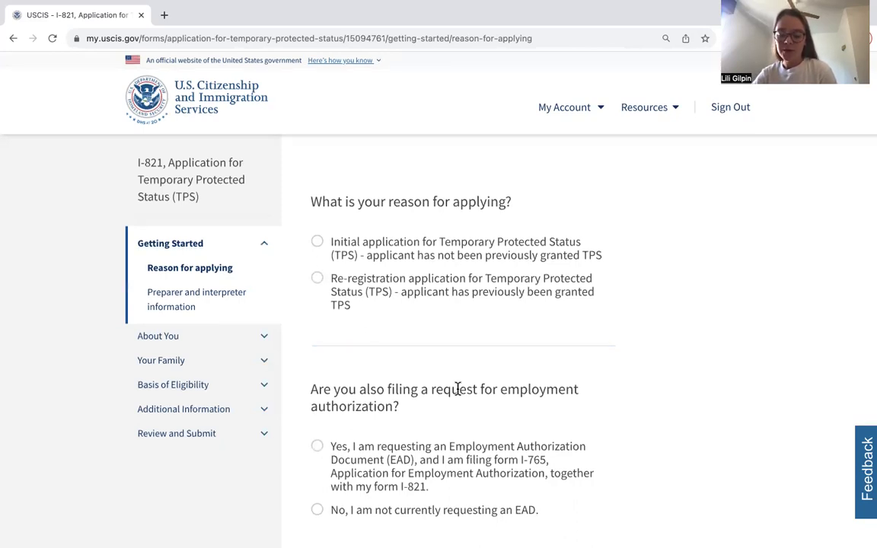
- Set the reason for applying to an initial application for Temporary Protected Status, not previously granted
scroll(457, 388, "down", 1)
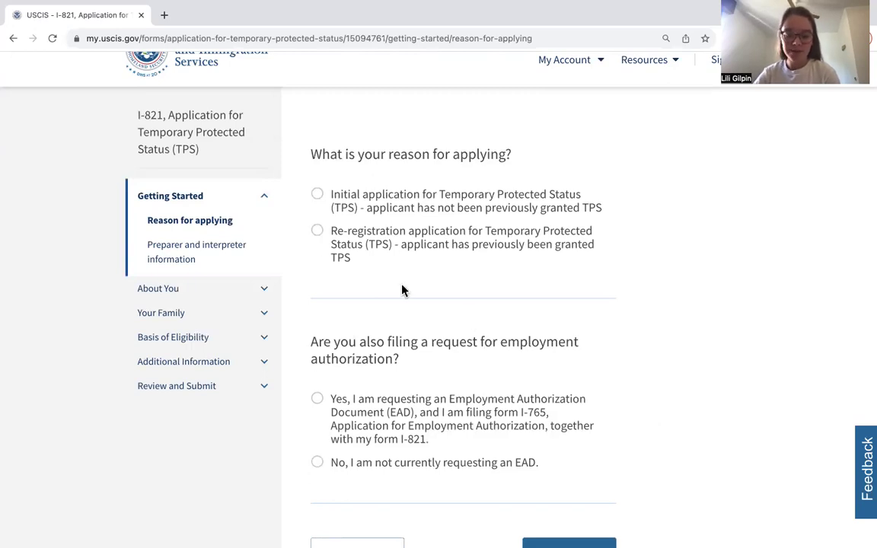
left_click(319, 200)
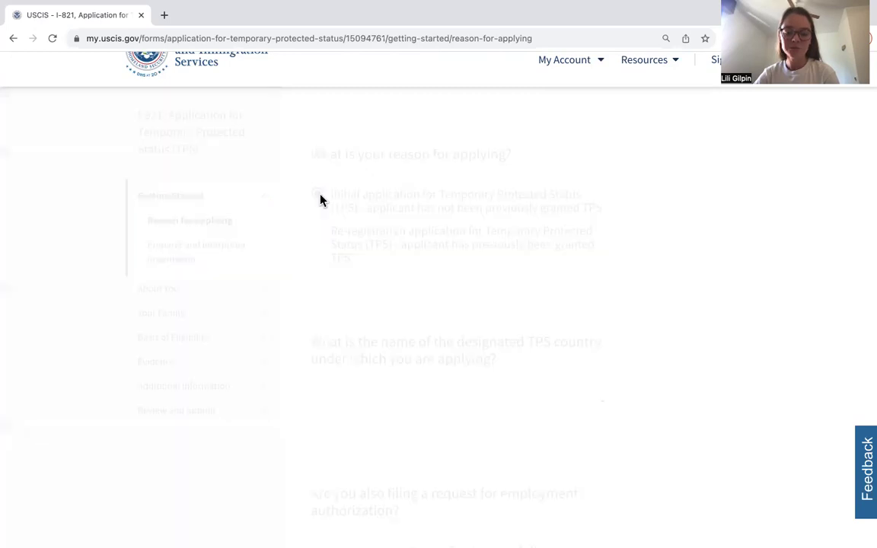
- Look through the available designated TPS countries without choosing one
scroll(631, 344, "down", 2)
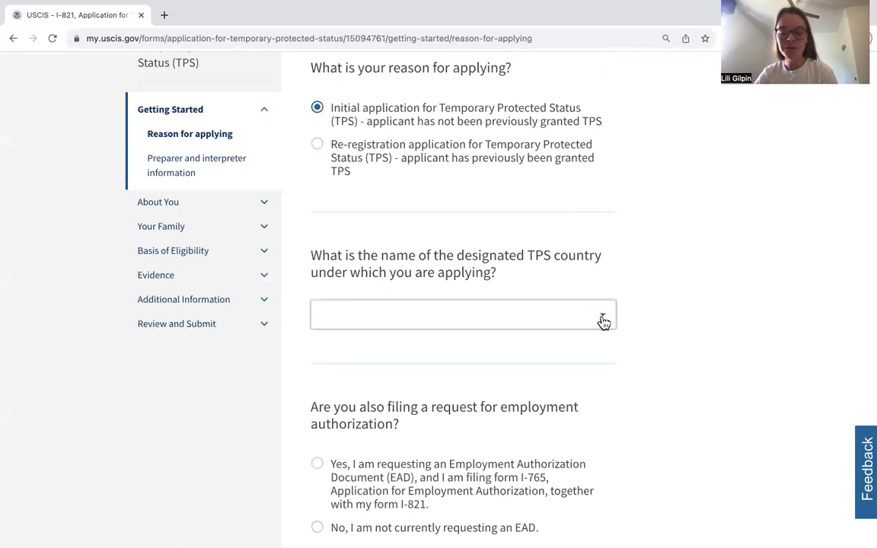
left_click(603, 322)
scroll(574, 386, "down", 3)
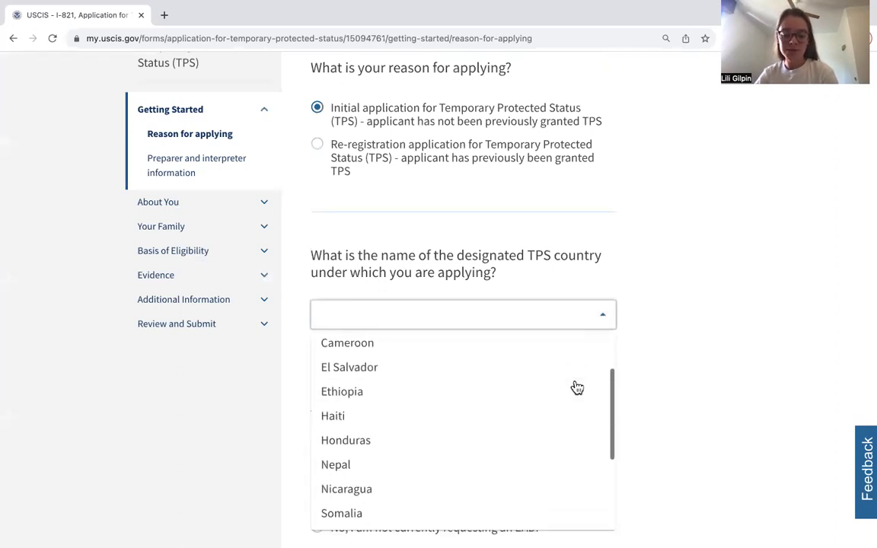
scroll(577, 388, "down", 3)
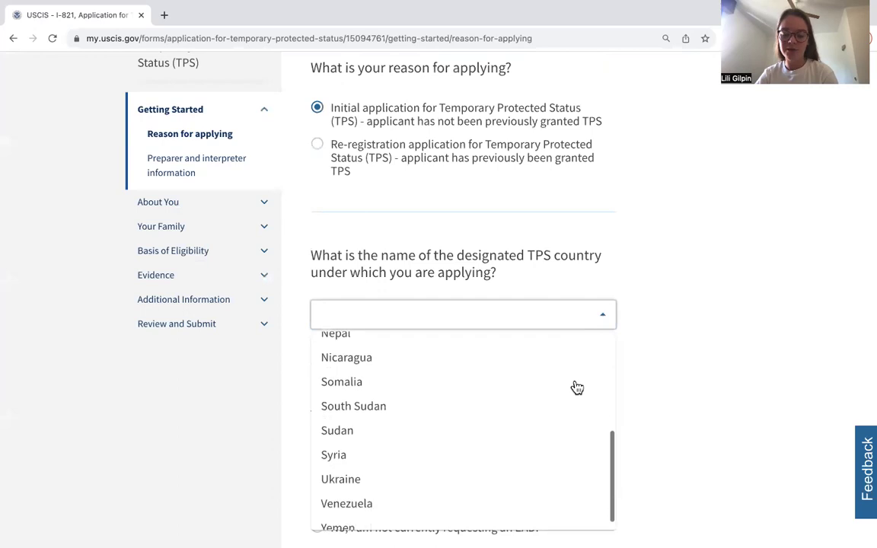
left_click(685, 348)
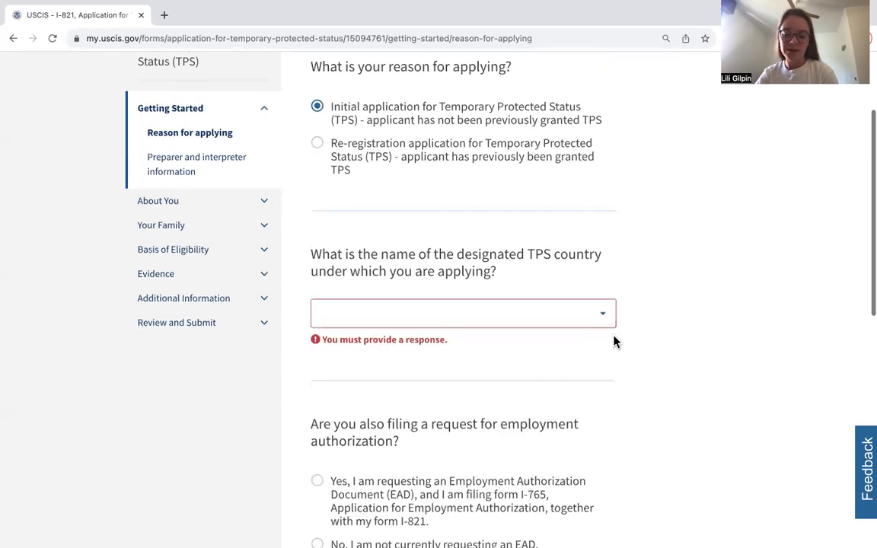
- Answer that an Employment Authorization Document is requested by filing Form I-765 together with the I-821, and continue to the preparer section
scroll(613, 340, "down", 2)
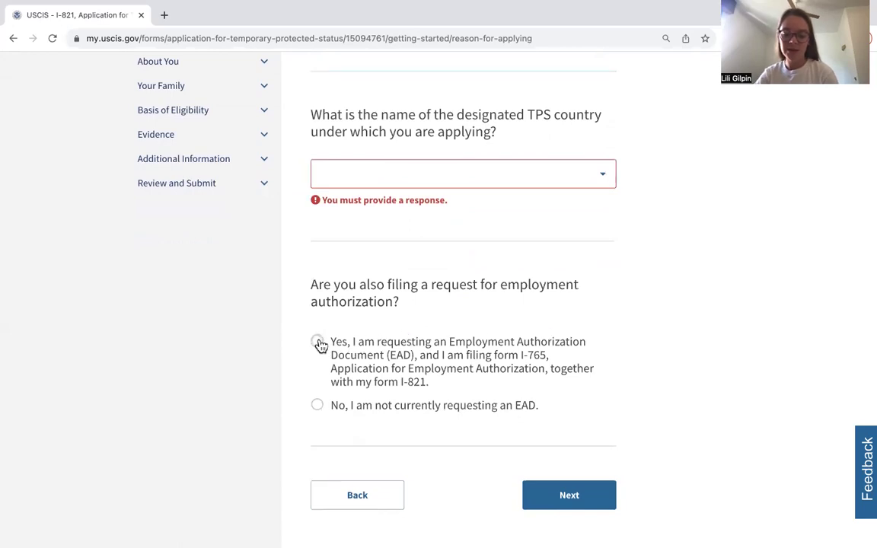
left_click(317, 344)
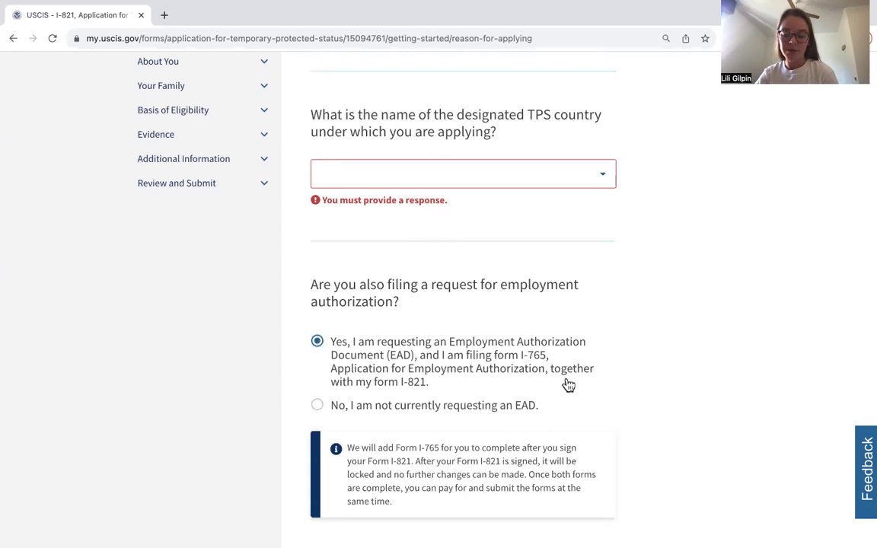
scroll(568, 386, "down", 1)
scroll(568, 385, "down", 1)
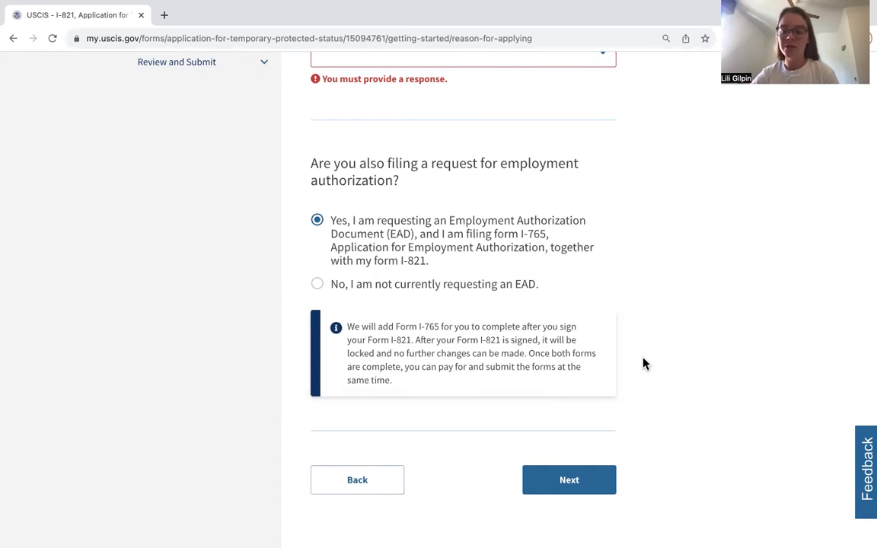
left_click(597, 479)
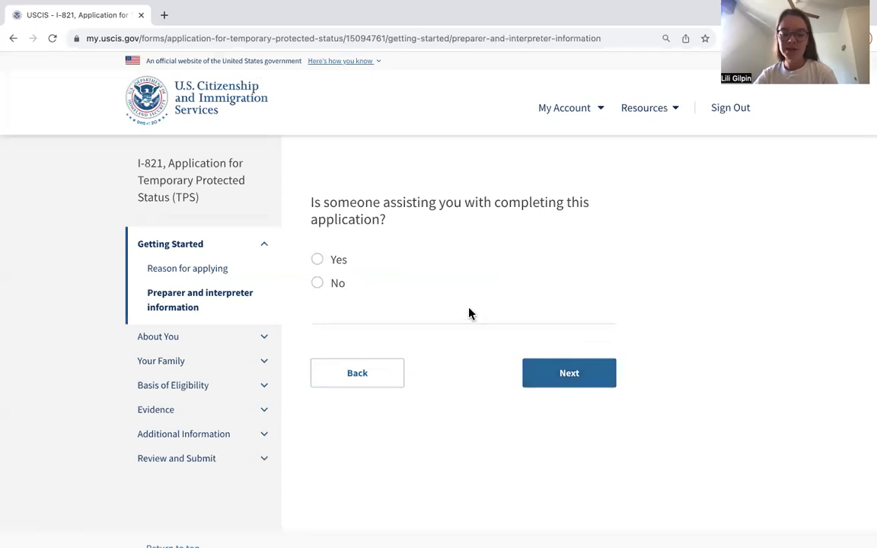
- Skip the preparer assistance question, review the legal name and other names questions, and continue without filling them in
left_click(578, 374)
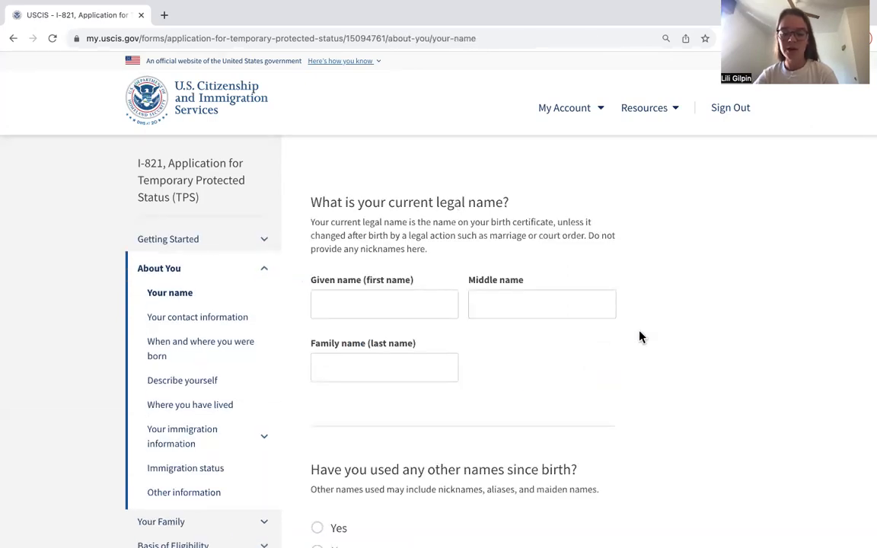
scroll(673, 358, "down", 2)
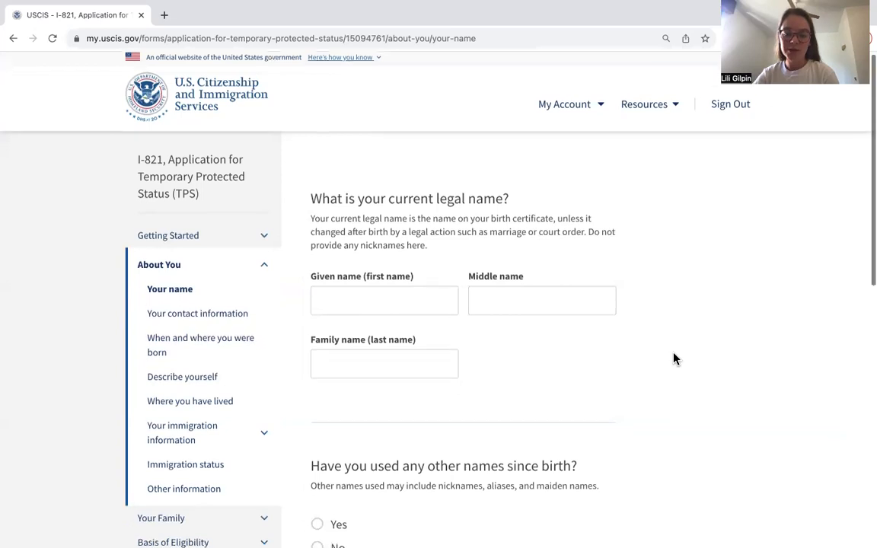
scroll(674, 358, "down", 3)
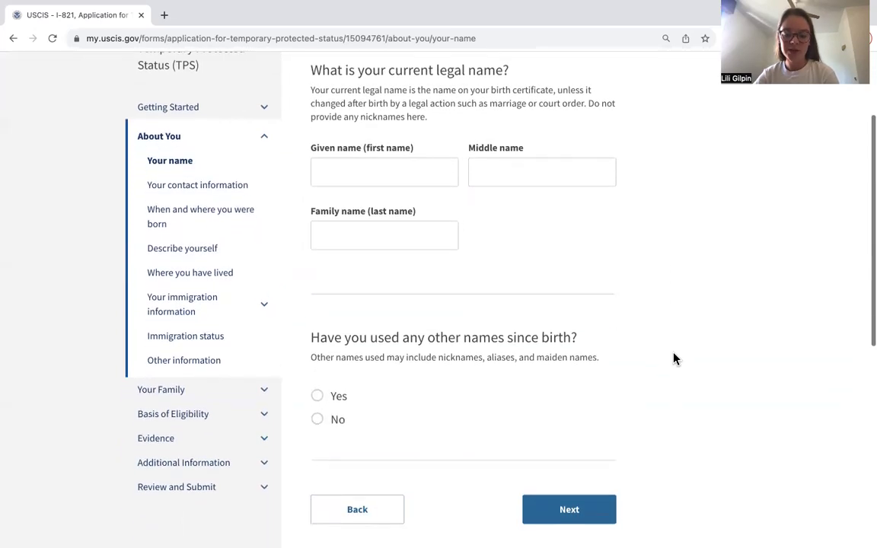
left_click(596, 413)
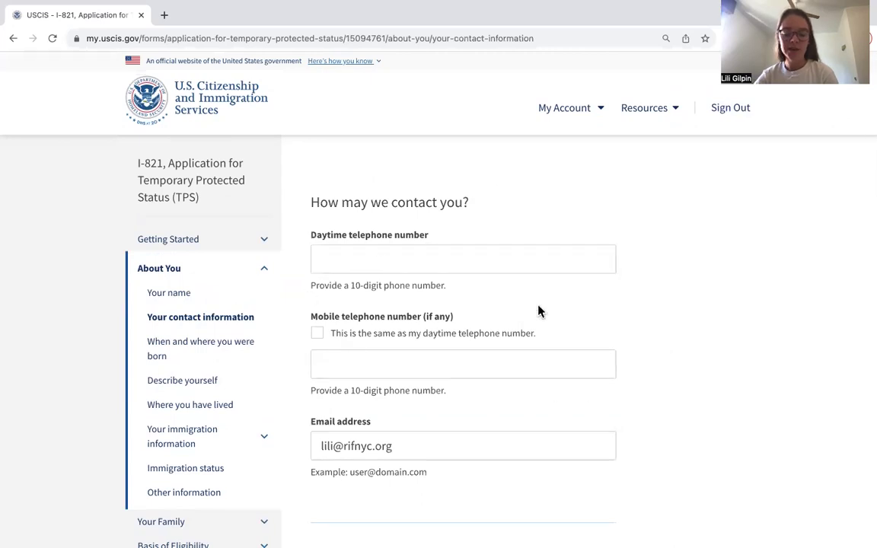
- Review the contact information, mailing address and physical address questions, and continue without filling them in
scroll(554, 354, "down", 3)
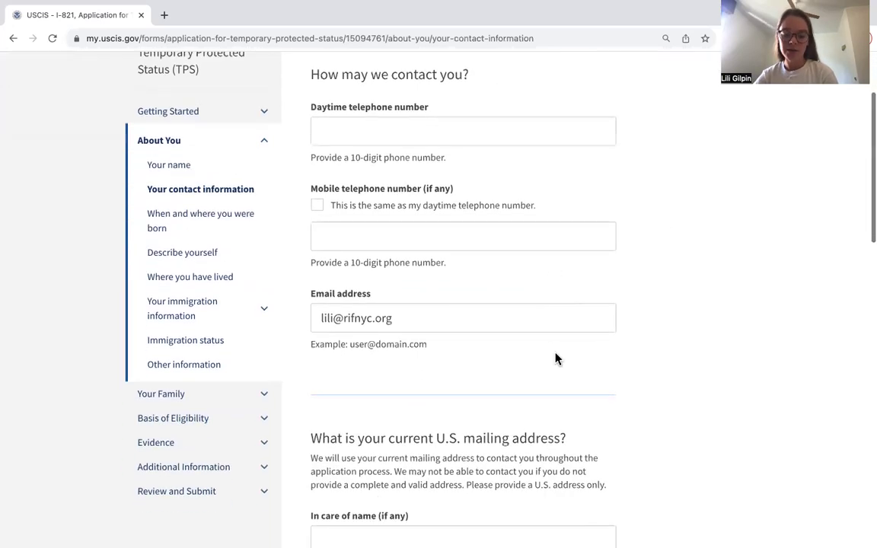
scroll(556, 358, "down", 7)
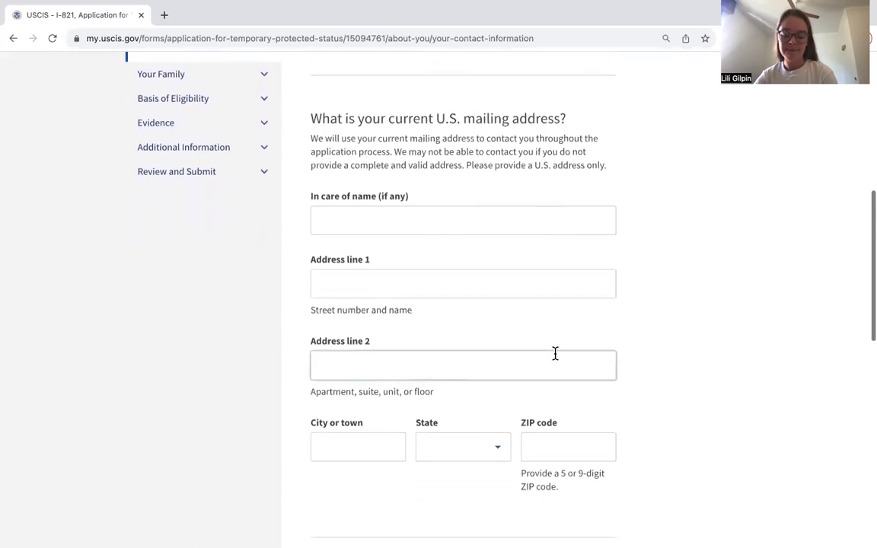
scroll(555, 354, "down", 6)
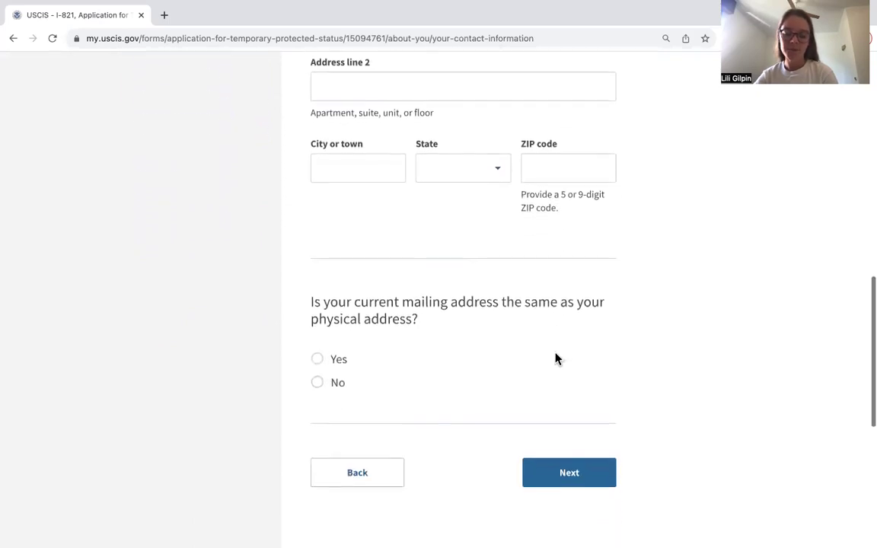
left_click(554, 473)
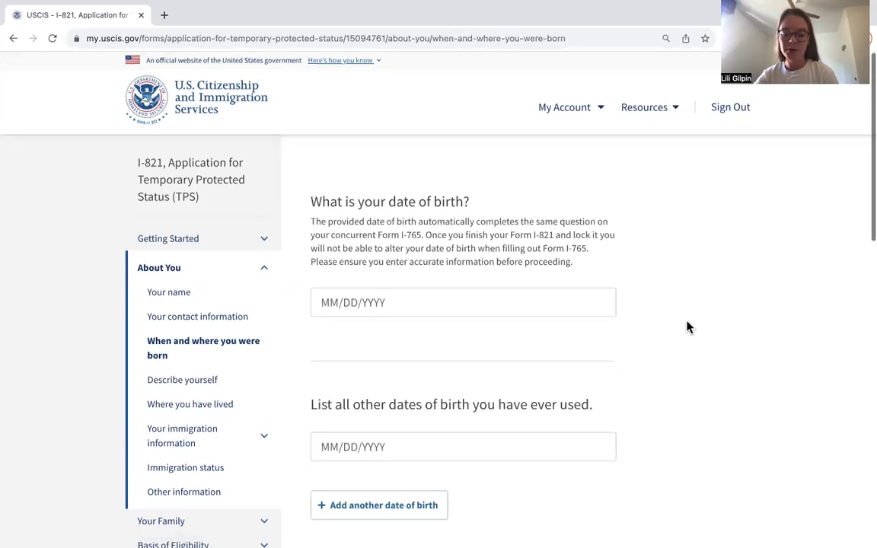
- Review the questions on dates of birth, city of birth and country of birth, and continue without answering
scroll(688, 327, "down", 1)
scroll(687, 327, "down", 2)
scroll(688, 328, "down", 4)
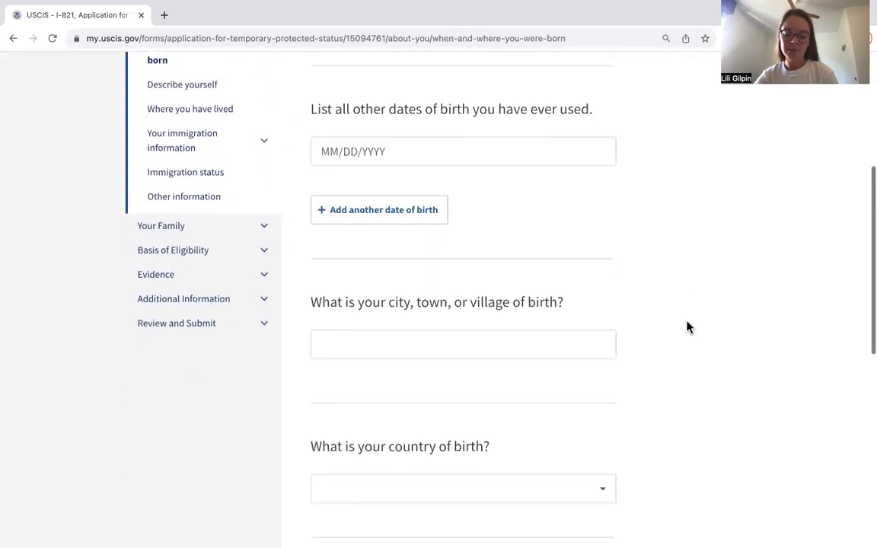
scroll(688, 328, "down", 3)
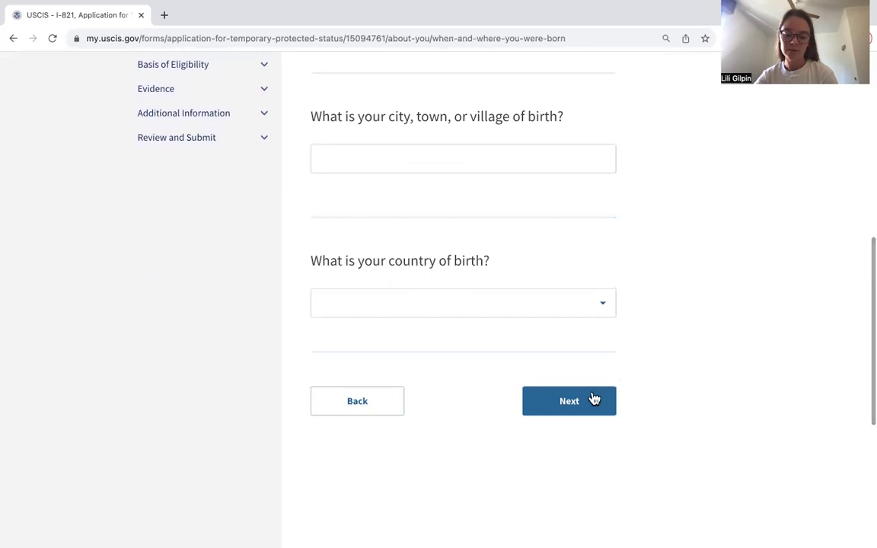
left_click(588, 406)
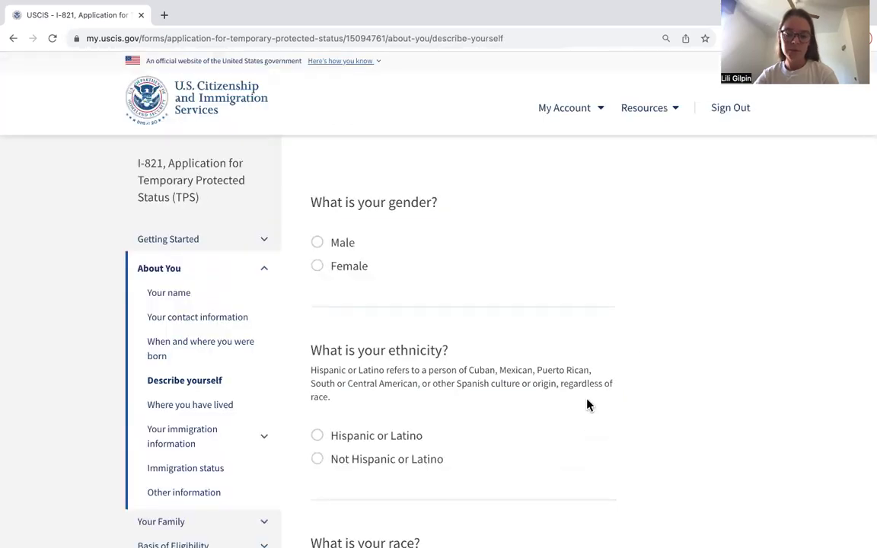
- Review the questions on gender, ethnicity, race, height, weight, eye color and hair color, and continue without answering
scroll(642, 436, "down", 3)
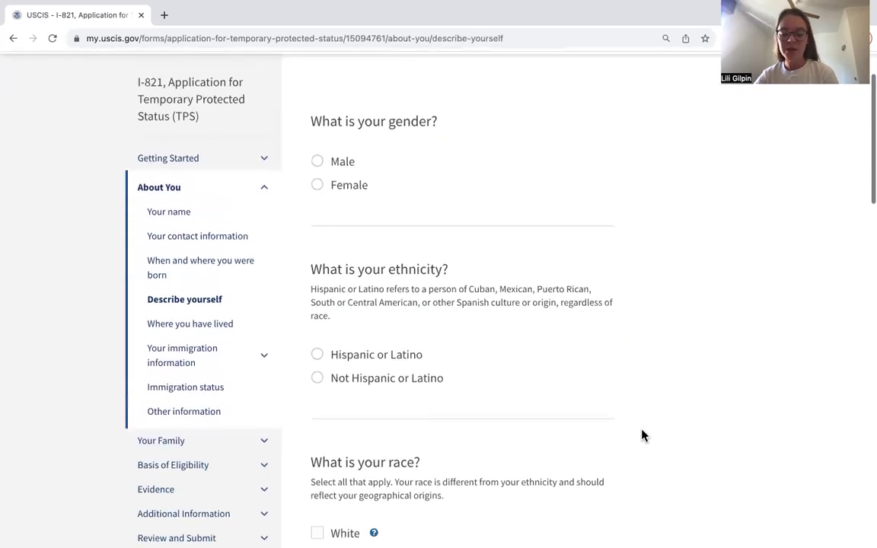
scroll(642, 435, "down", 7)
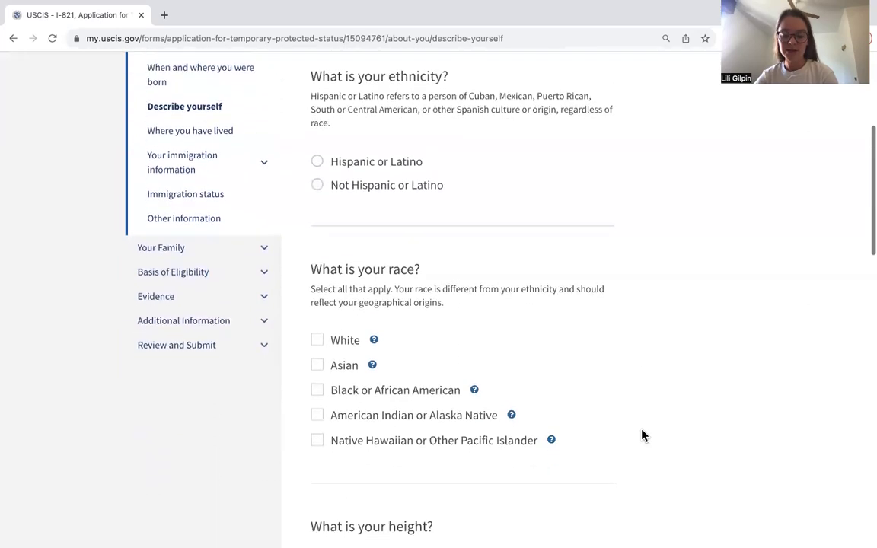
scroll(642, 436, "down", 6)
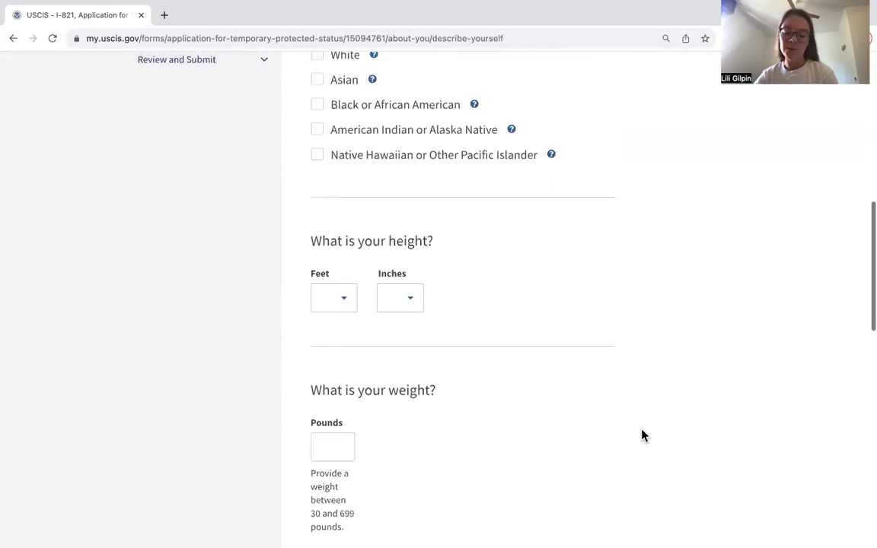
scroll(642, 435, "down", 4)
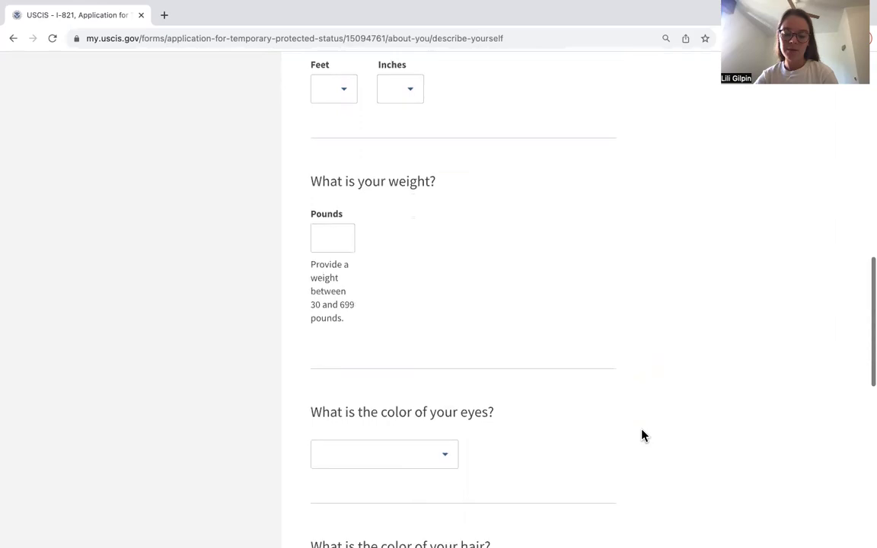
scroll(642, 435, "down", 3)
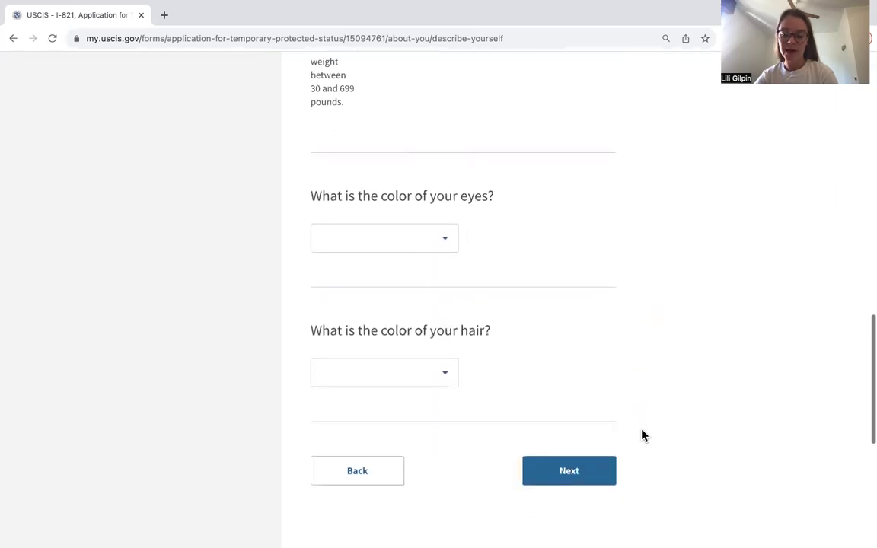
left_click(590, 471)
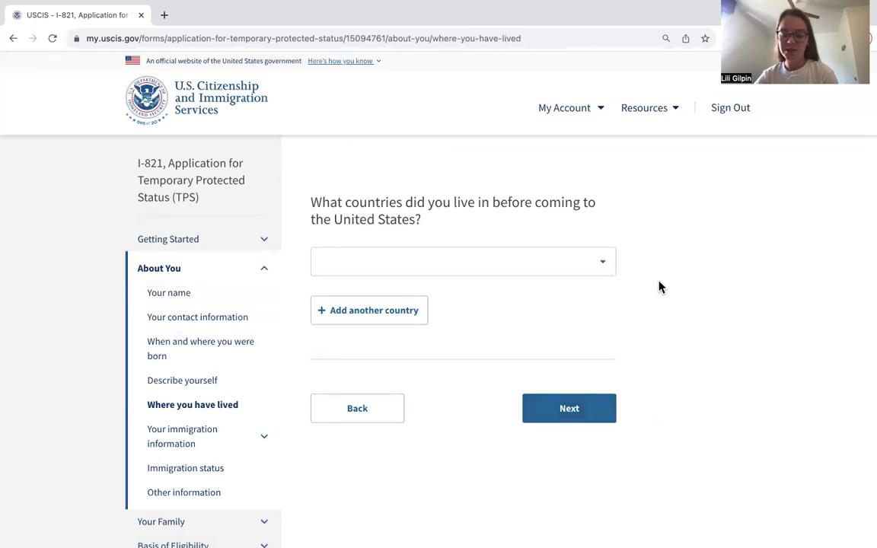
- Skip the question on countries lived in before and review the citizenship and last U.S. entry questions
left_click(580, 414)
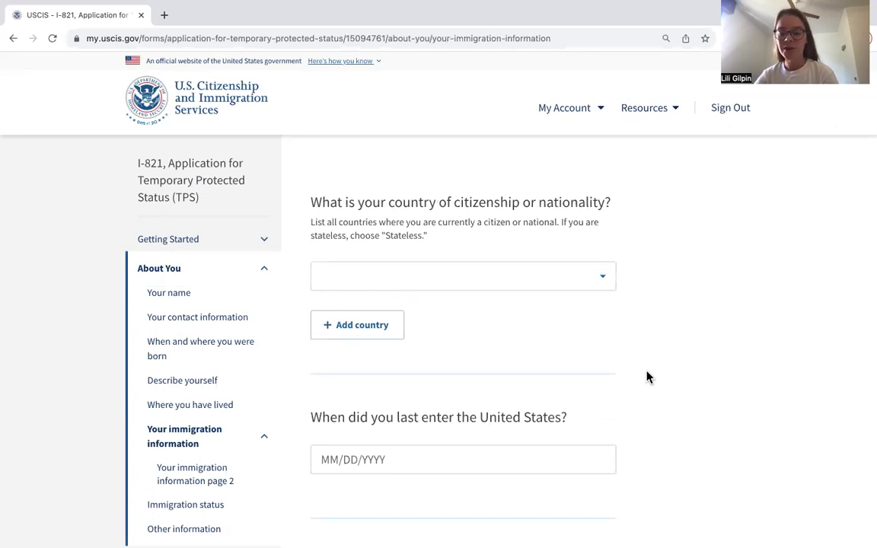
scroll(647, 377, "down", 3)
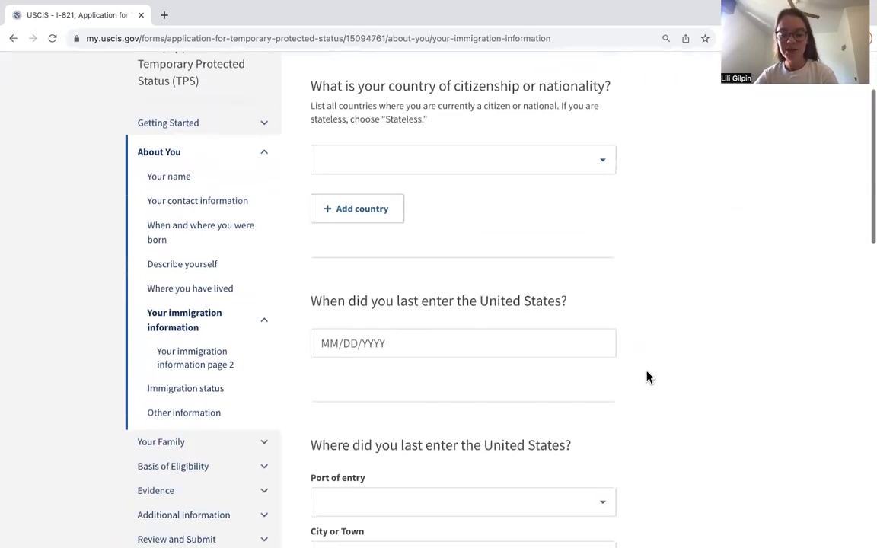
scroll(647, 377, "down", 3)
scroll(647, 377, "down", 1)
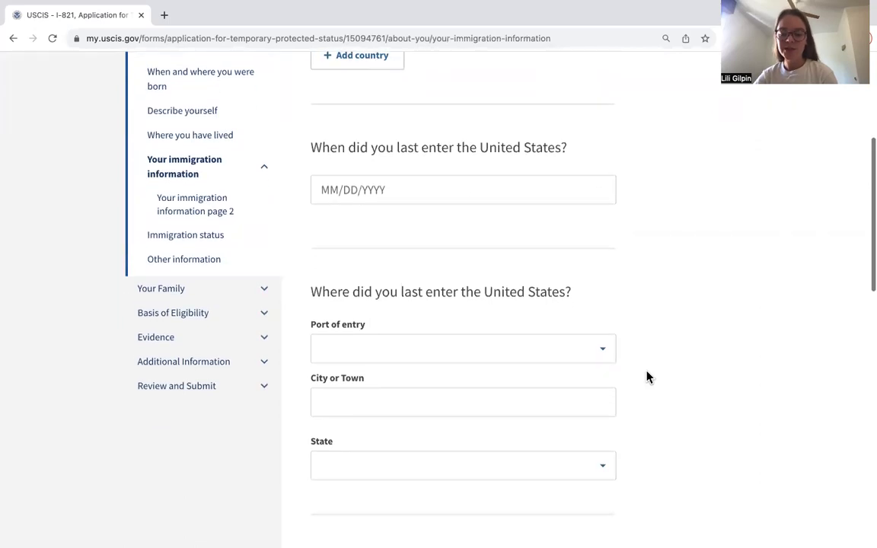
scroll(647, 377, "down", 2)
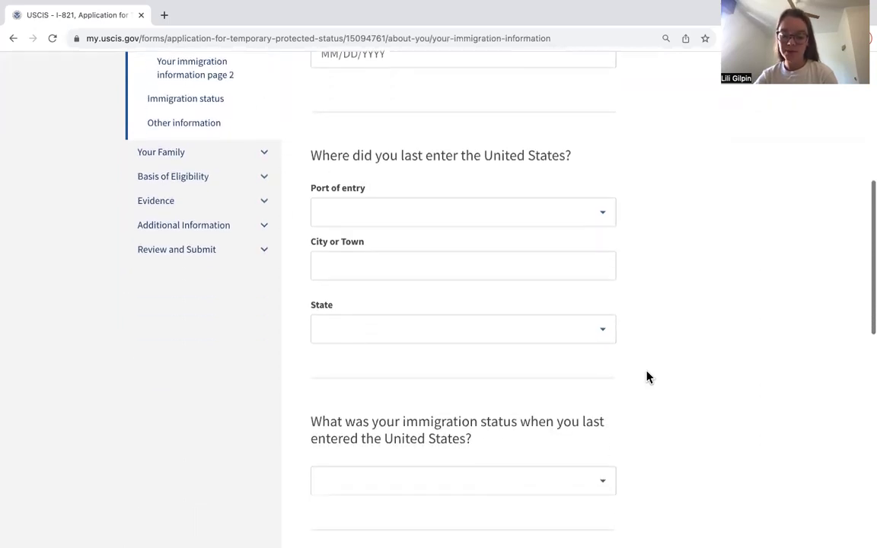
scroll(647, 377, "down", 3)
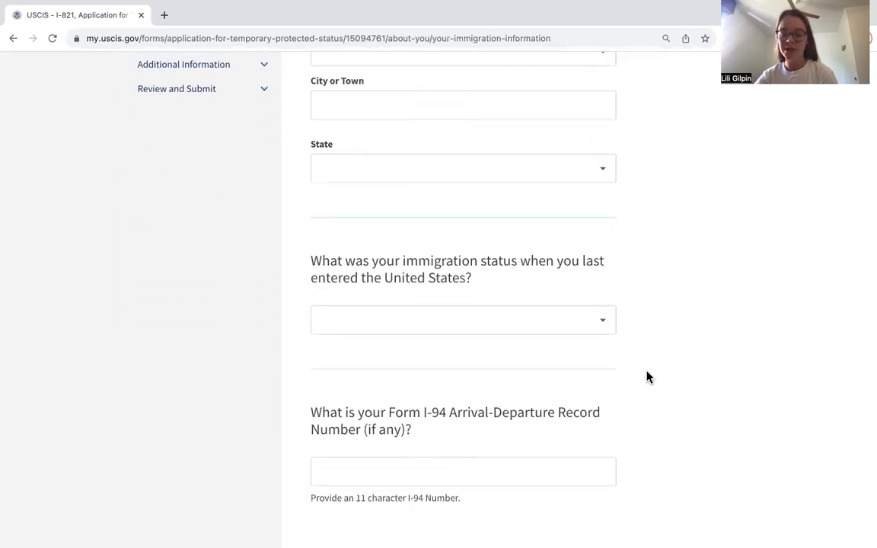
- Search the immigration statuses for the last U.S. entry for "alien", and clear the search
left_click(603, 329)
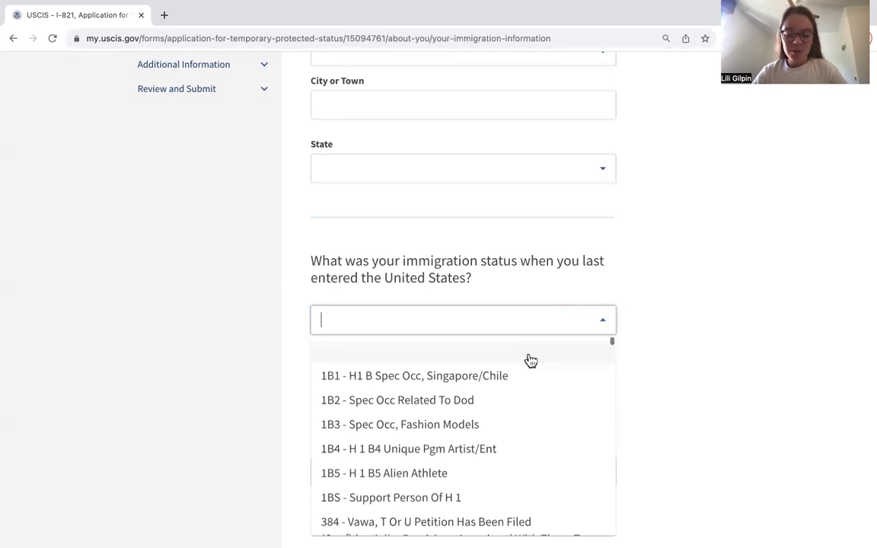
scroll(527, 361, "down", 1)
type("alk")
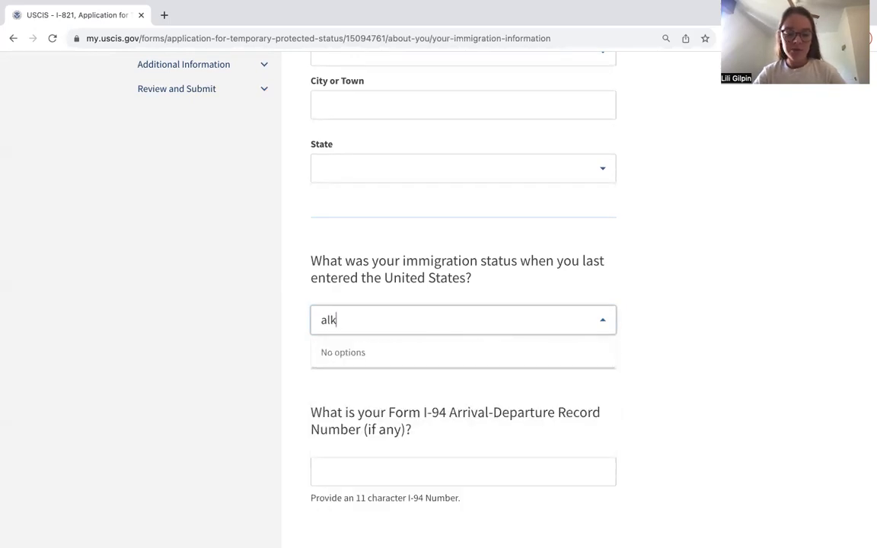
key("BackSpace")
type("ien")
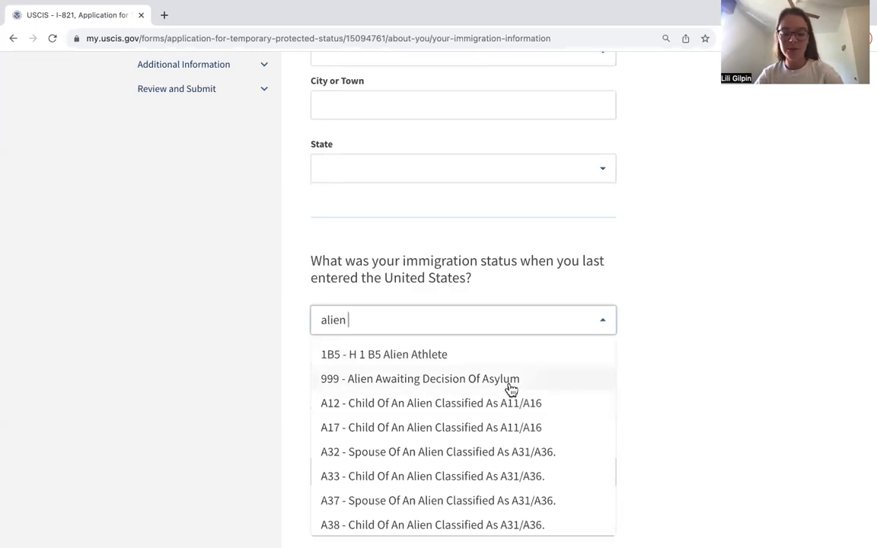
key("BackSpace")
key("BackSpace")
key("BackSpace")
key("BackSpace")
key("BackSpace")
key("BackSpace")
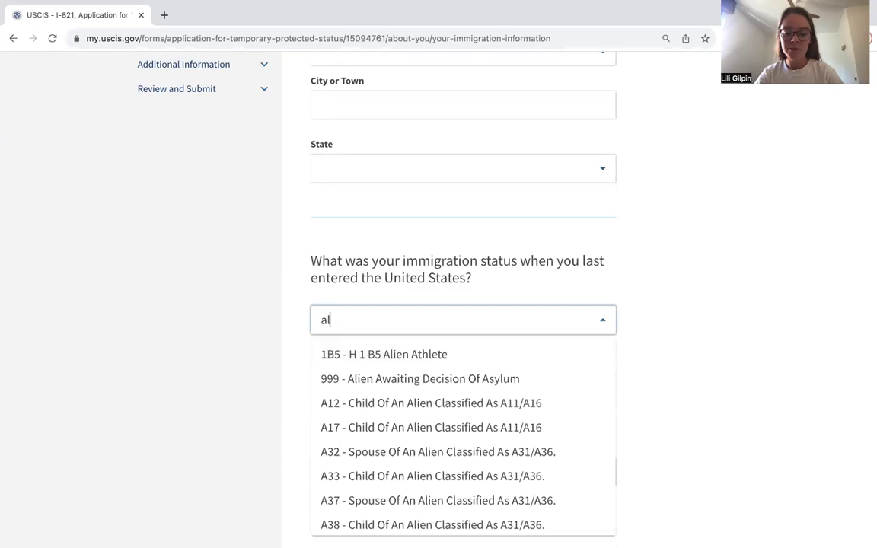
- Search the last-entry immigration statuses for "visitor", leave the status blank, and look at the I-94 number question
type("visitor")
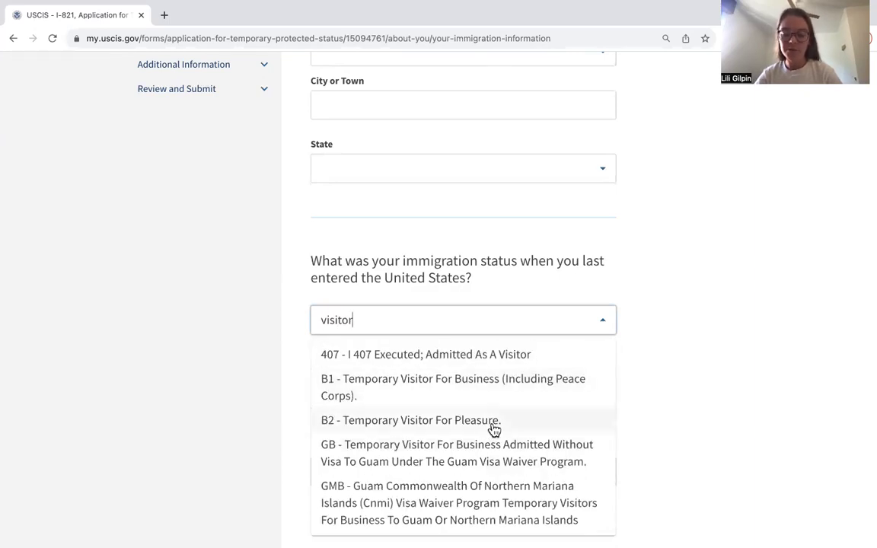
key("BackSpace")
key("BackSpace")
key("BackSpace")
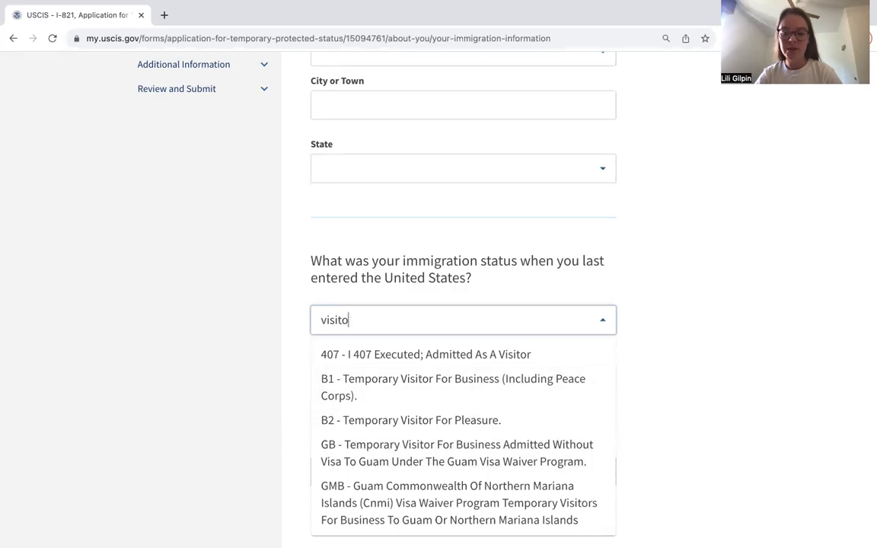
key("BackSpace")
key("BackSpace")
key("BackSpace")
key("BackSpace")
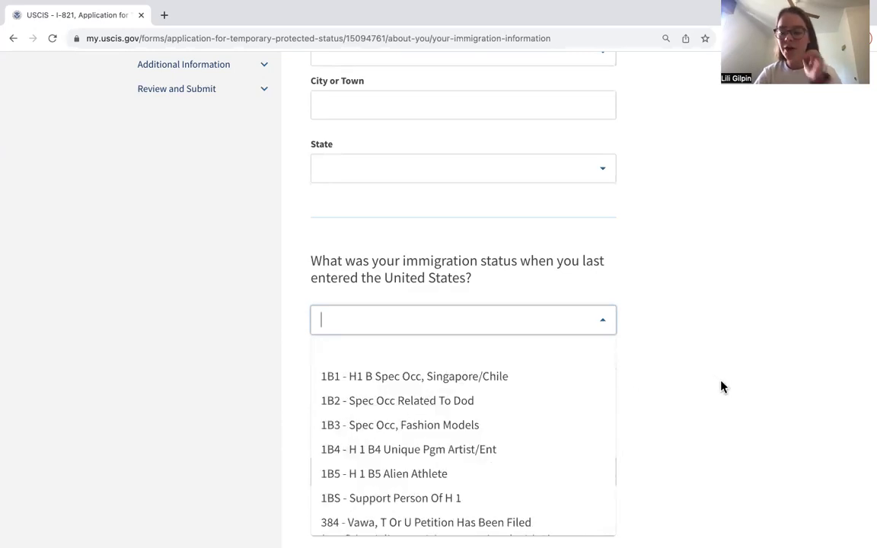
left_click(719, 385)
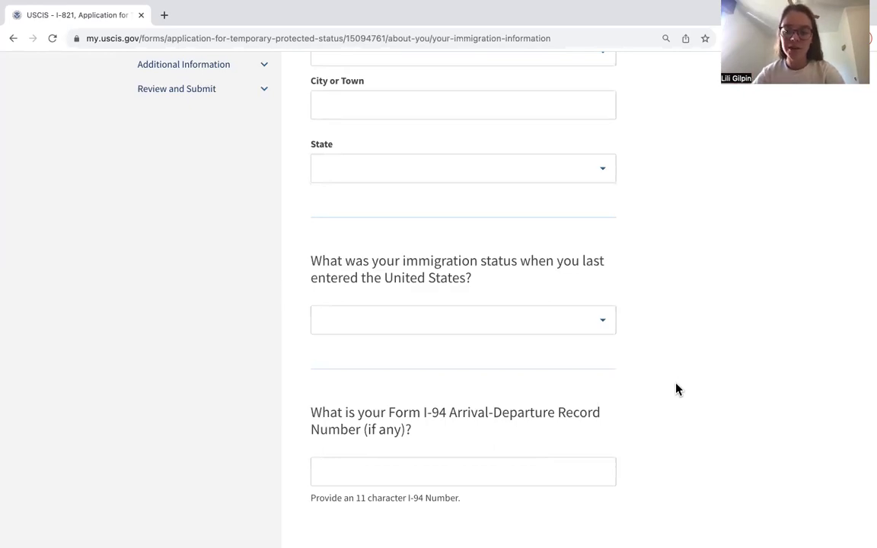
scroll(675, 387, "down", 2)
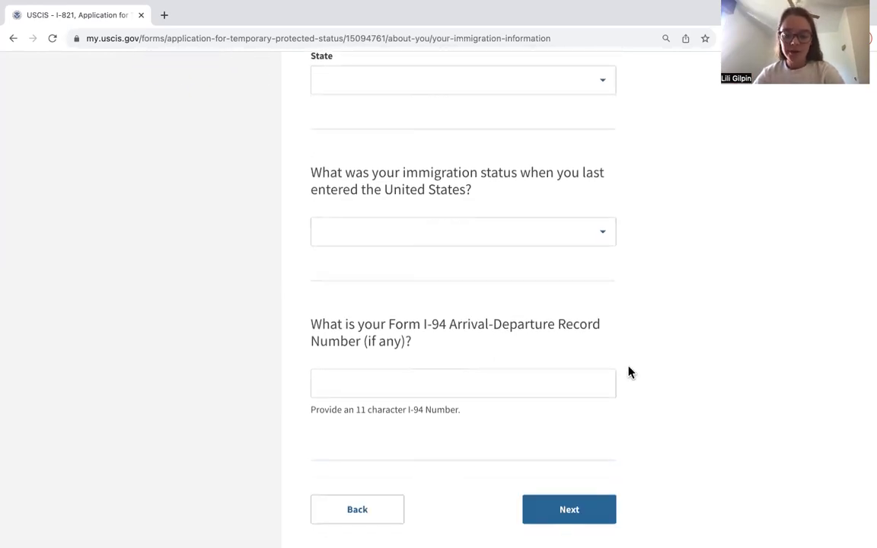
- Search the web for "i-94" in a new browser tab and open the official I-94 website
scroll(628, 370, "down", 1)
left_click(555, 350)
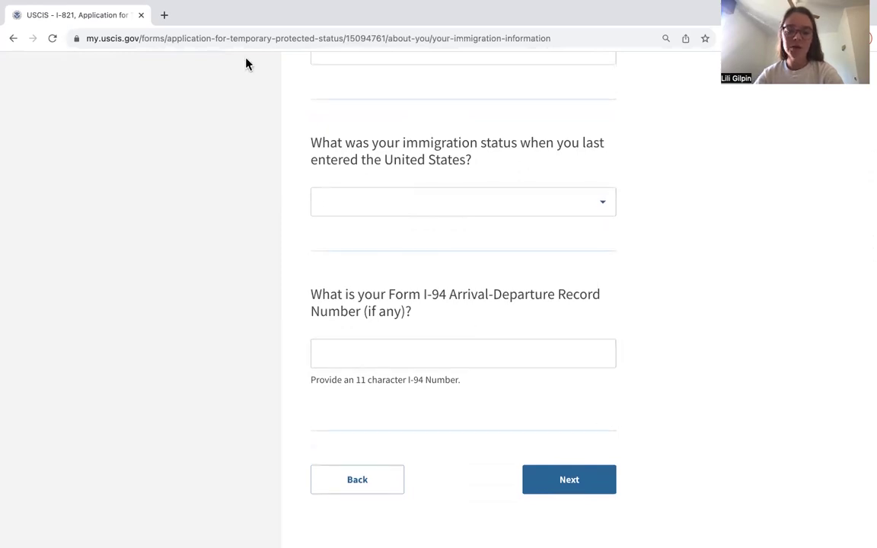
left_click(164, 17)
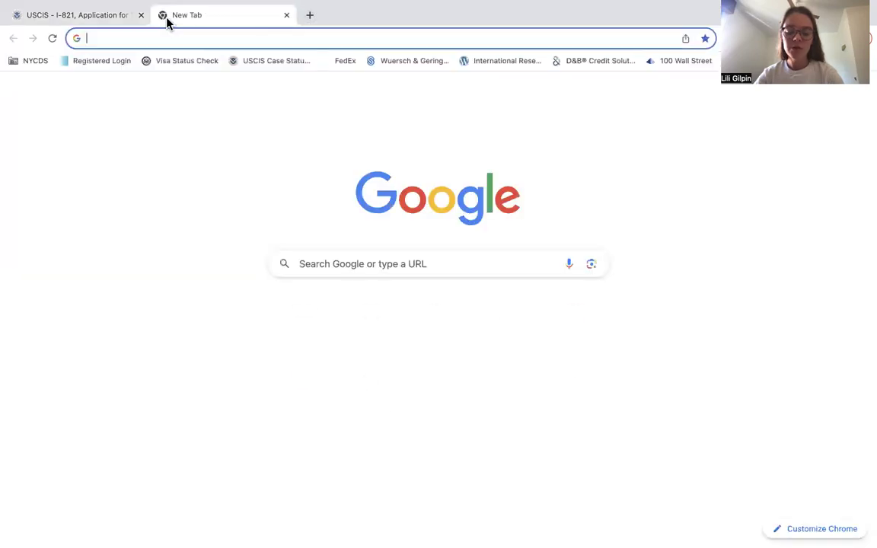
type("i-94")
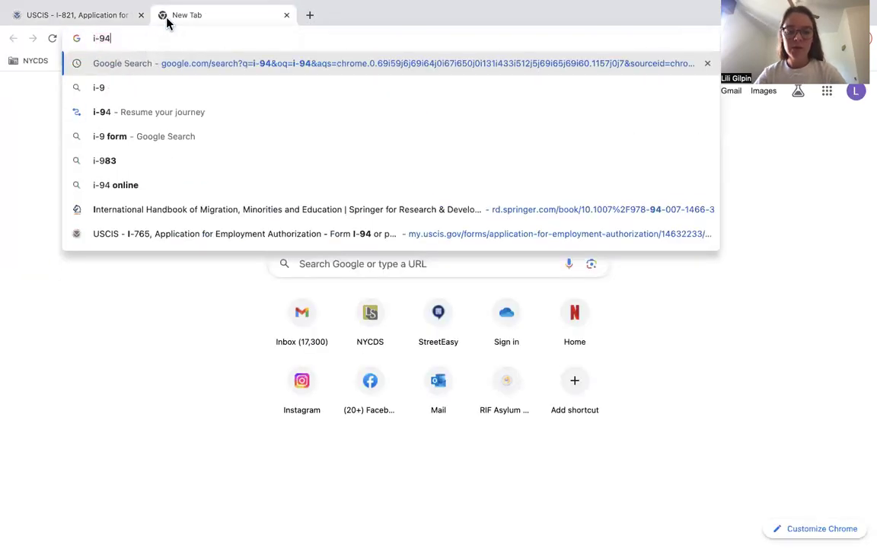
key("Return")
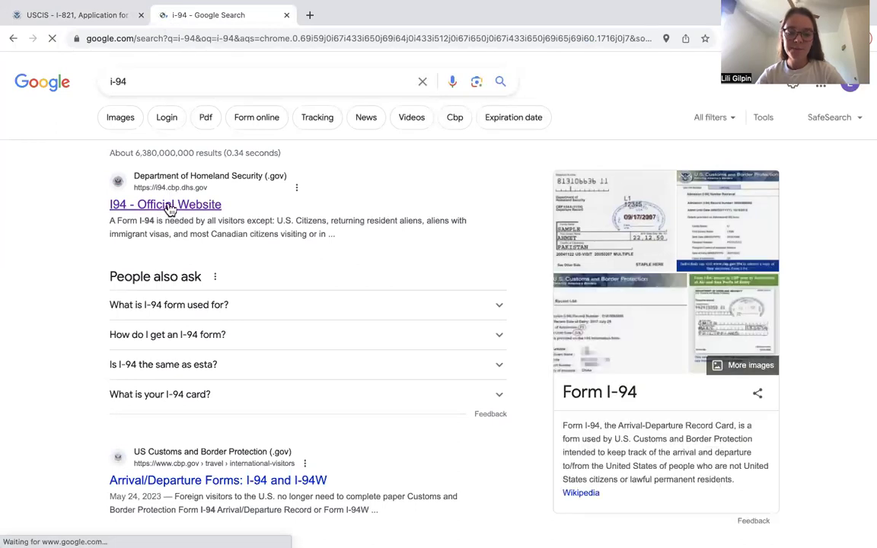
left_click(168, 205)
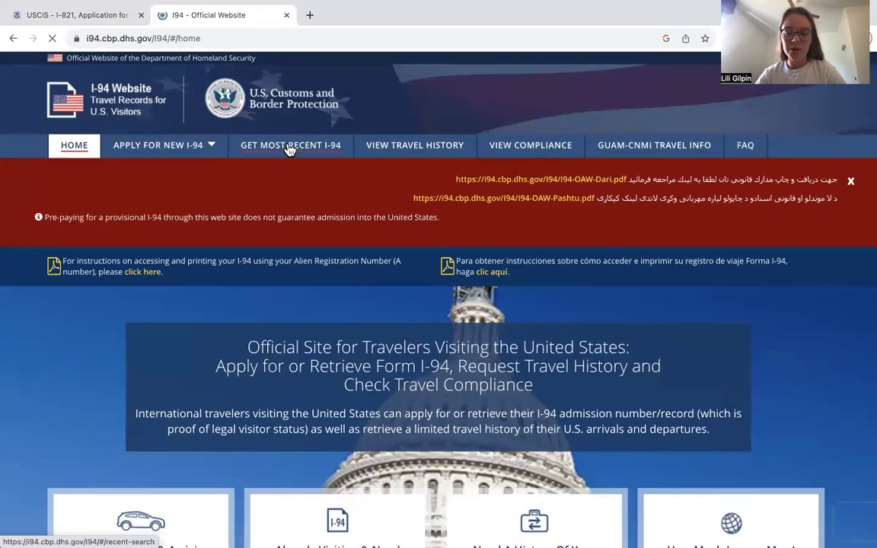
- Open the most recent I-94 lookup, accept the terms of service, and review the traveler information fields
left_click(290, 148)
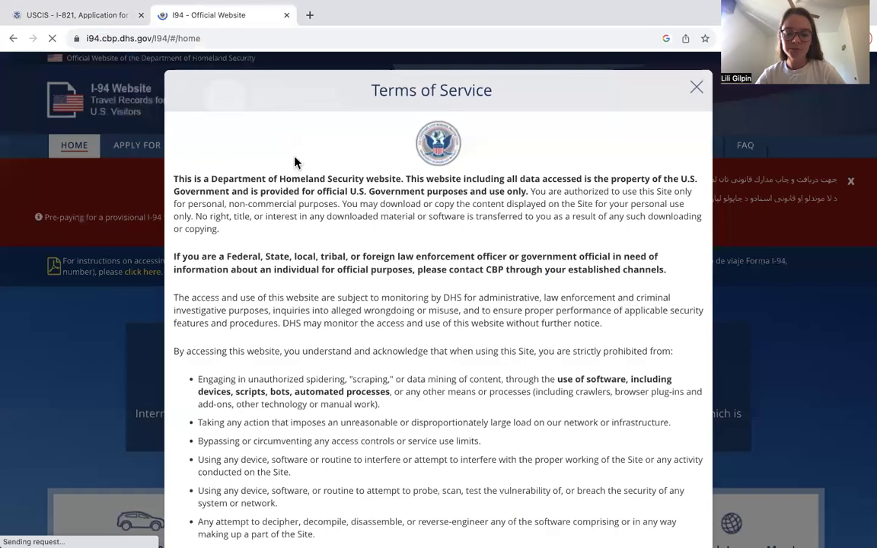
scroll(395, 345, "down", 5)
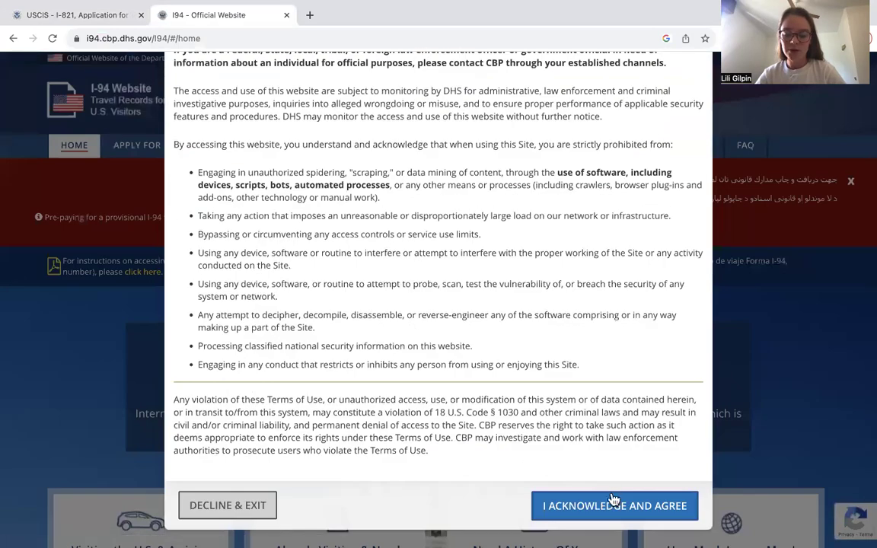
left_click(614, 503)
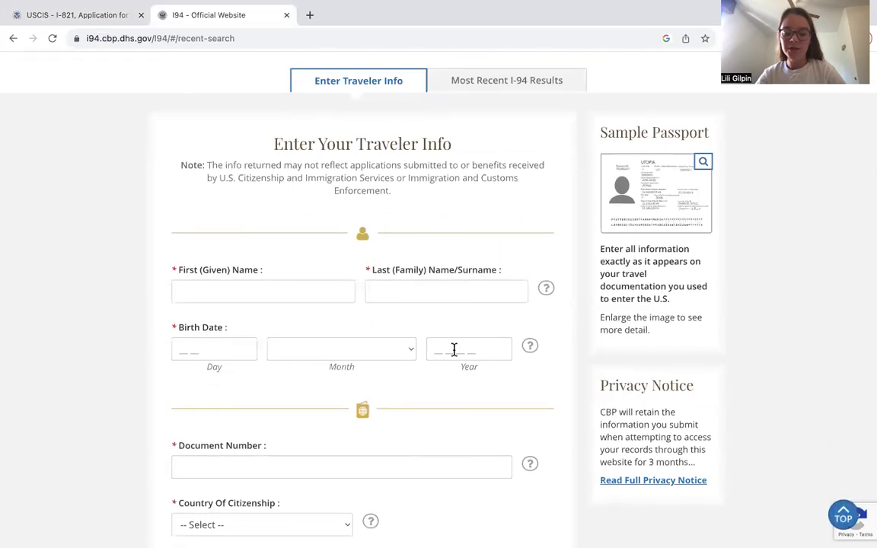
scroll(454, 351, "down", 2)
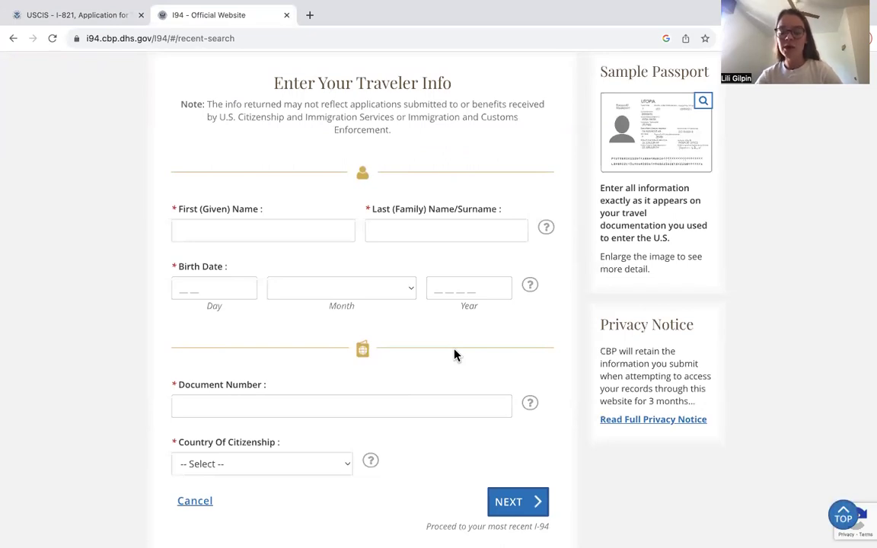
- Return to the I-821 form, skip the I-94 number, and review the question on the authorized stay's expiration date
left_click(89, 23)
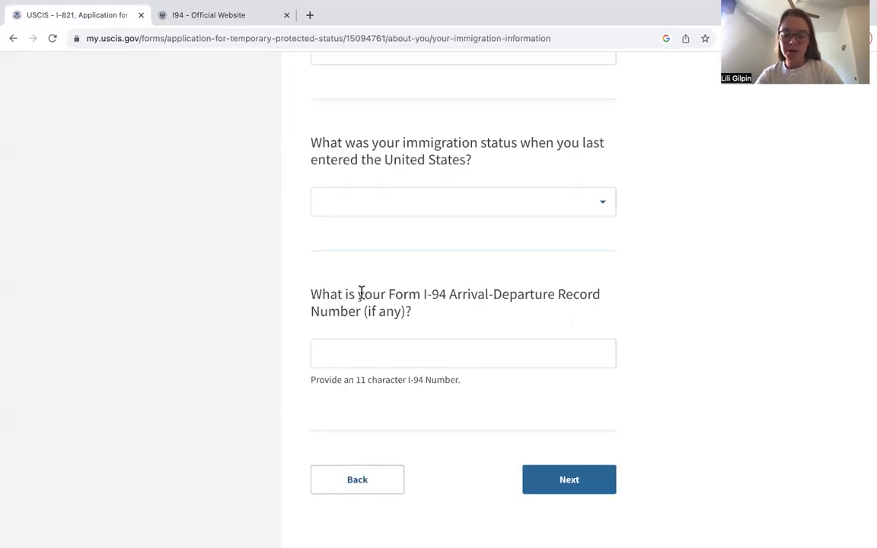
left_click(546, 481)
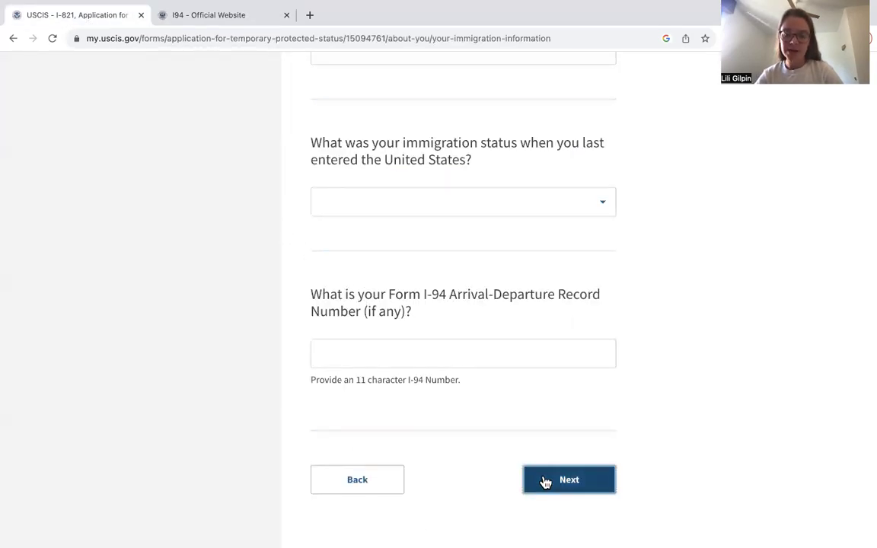
scroll(525, 358, "down", 1)
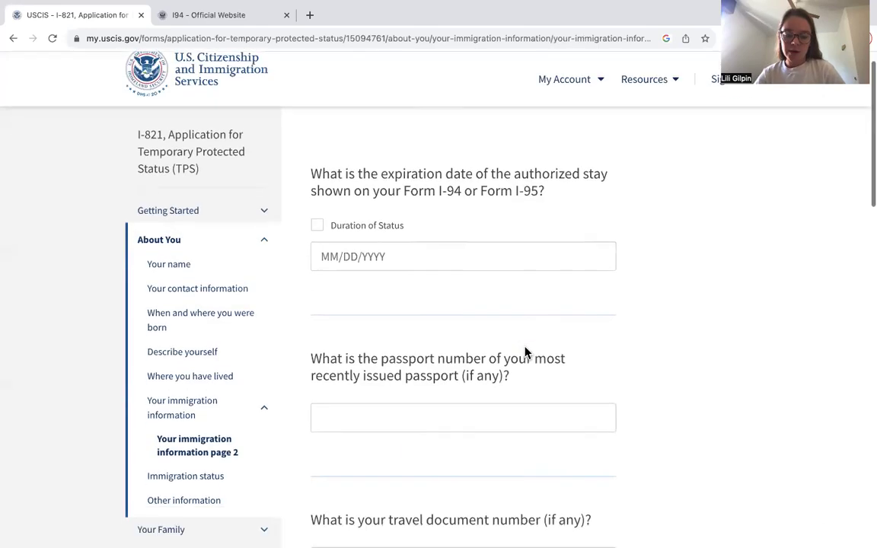
scroll(526, 350, "down", 2)
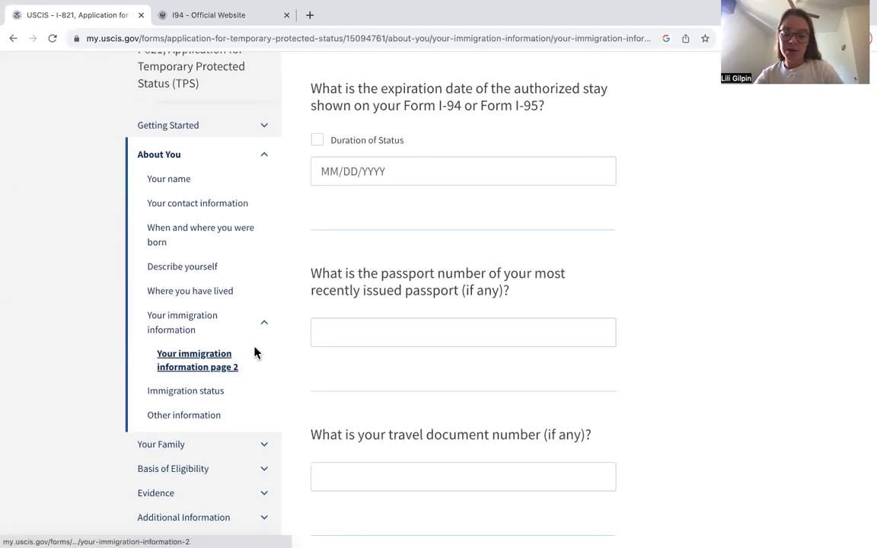
scroll(607, 298, "up", 2)
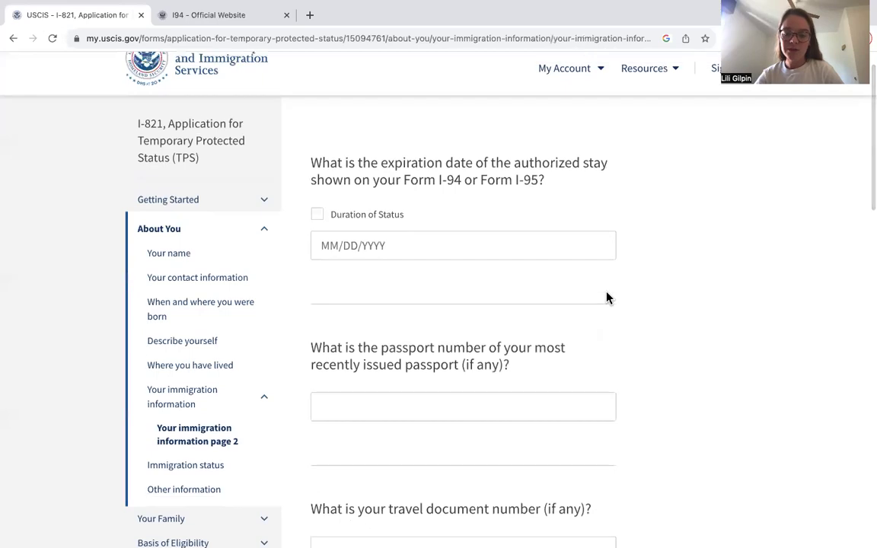
scroll(606, 297, "down", 1)
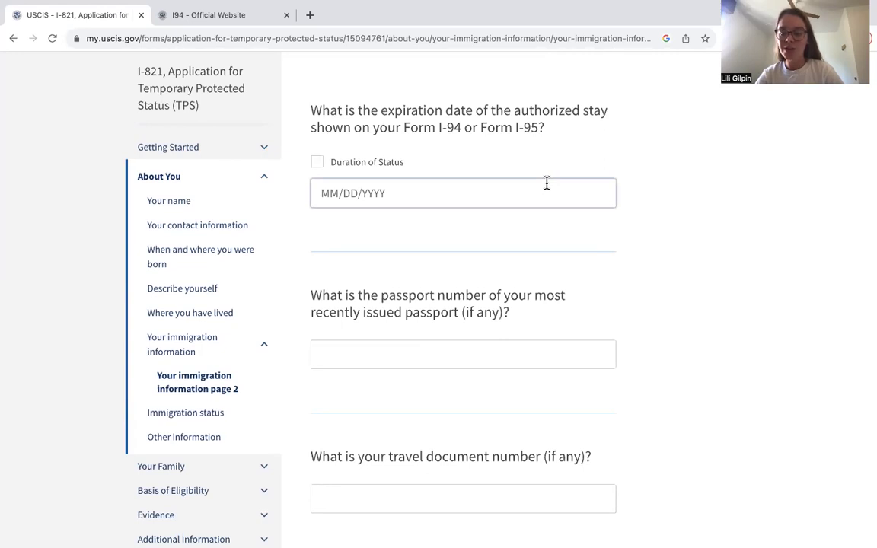
- Review the questions on passport and travel document numbers, issuing country and expiration date, and continue without answering
scroll(654, 307, "down", 3)
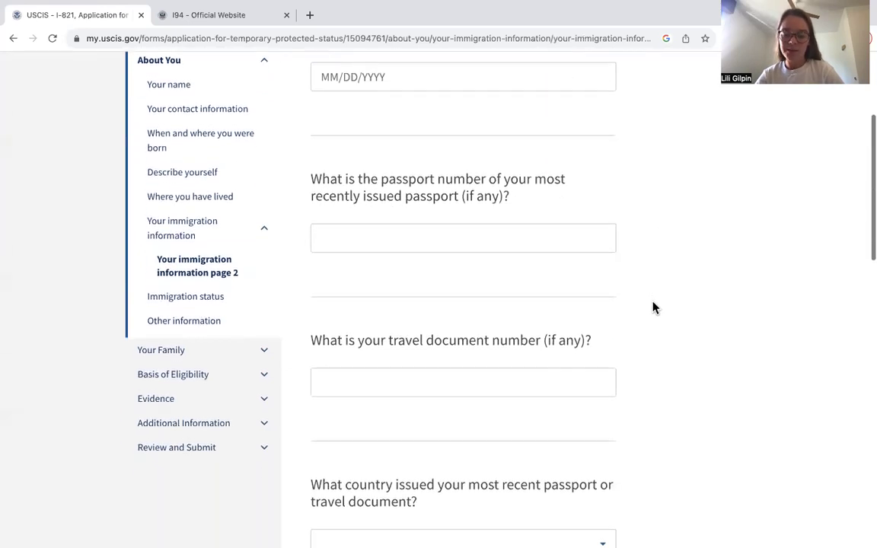
scroll(654, 308, "down", 3)
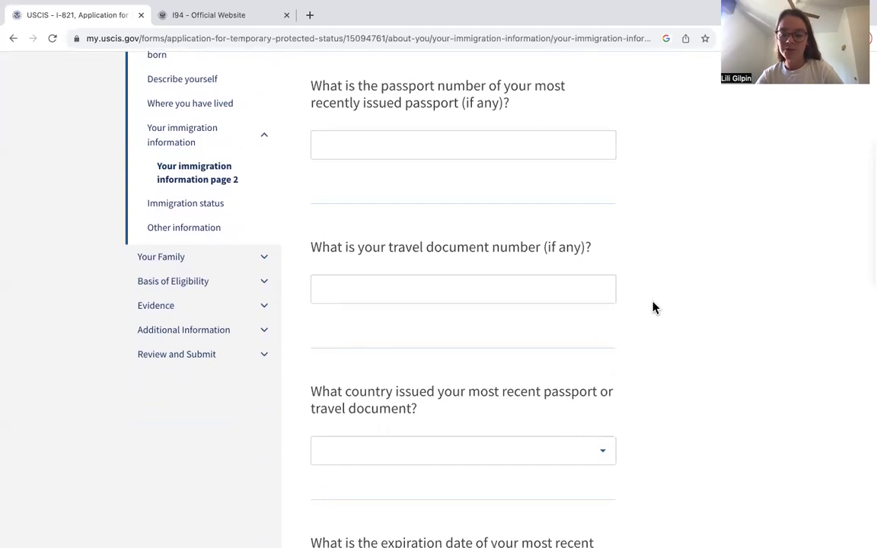
scroll(654, 307, "down", 3)
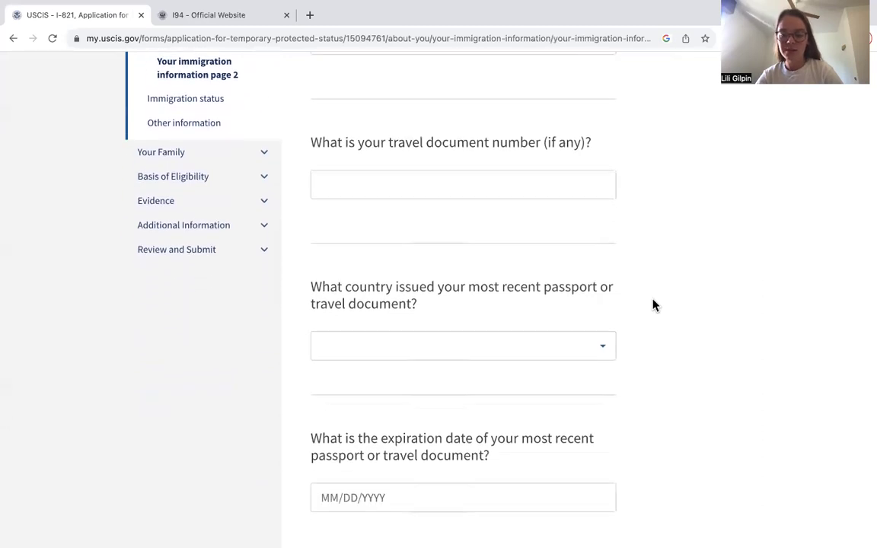
scroll(654, 306, "down", 3)
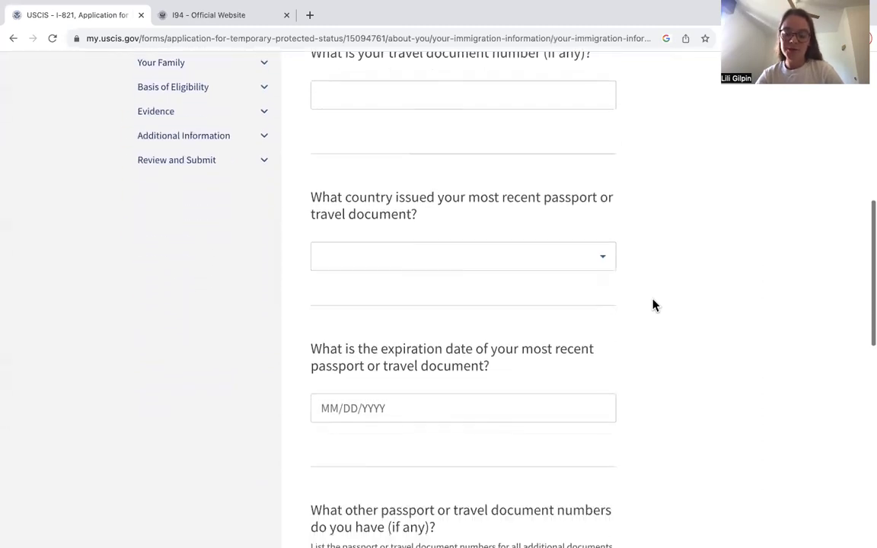
scroll(654, 306, "down", 5)
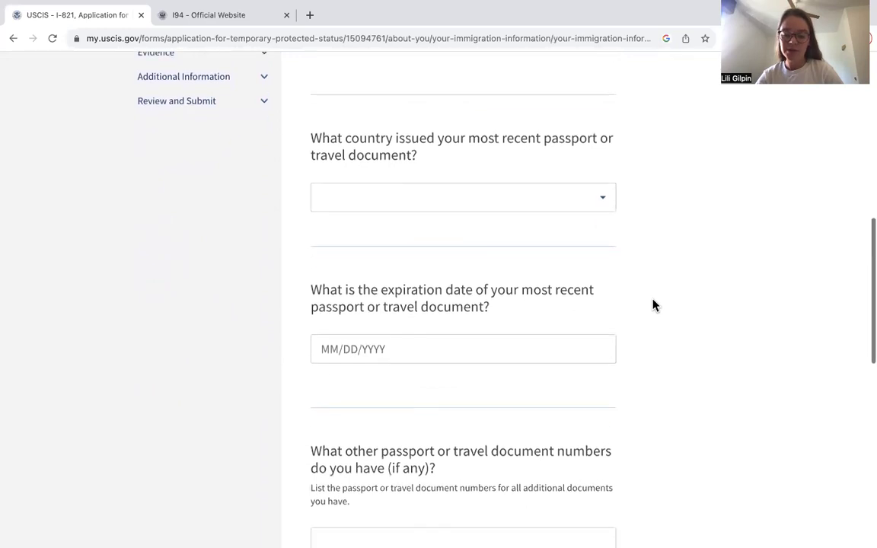
scroll(654, 306, "down", 3)
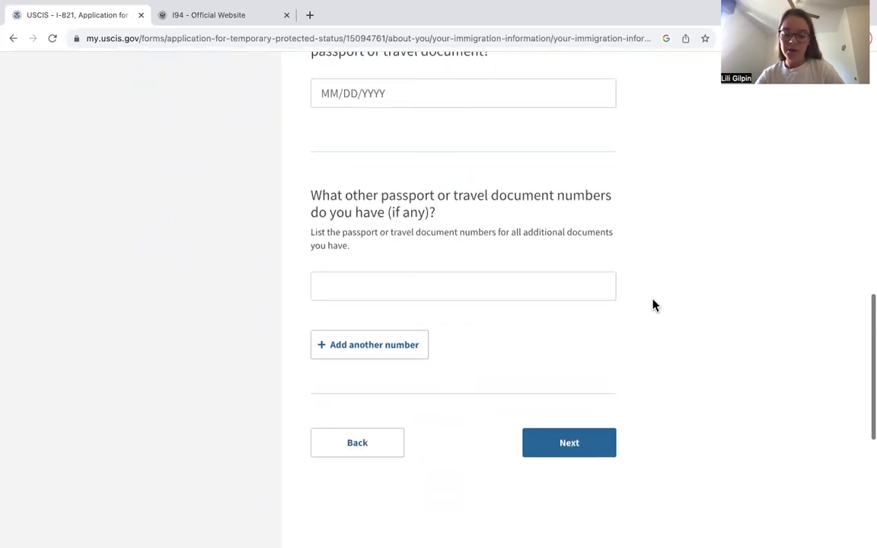
left_click(590, 436)
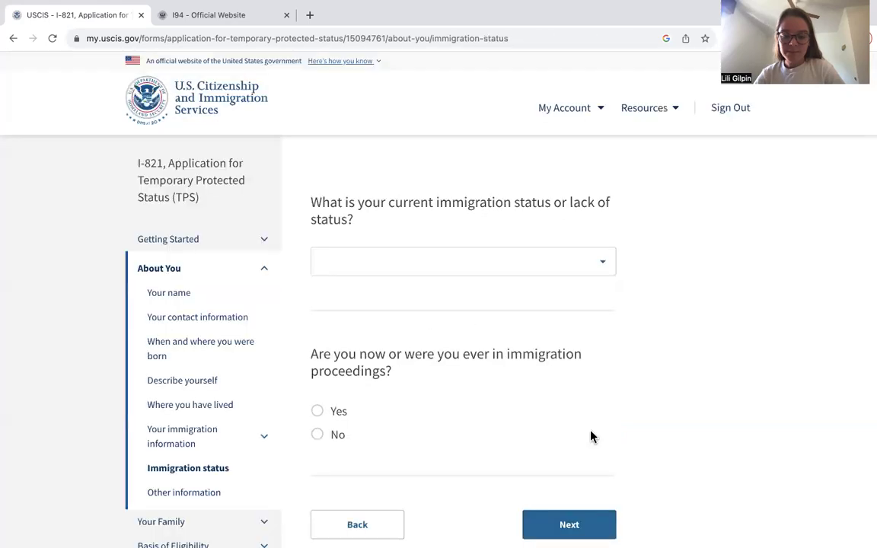
- Browse the current immigration status options, leave the status and immigration proceedings questions unanswered, and continue
scroll(591, 436, "down", 2)
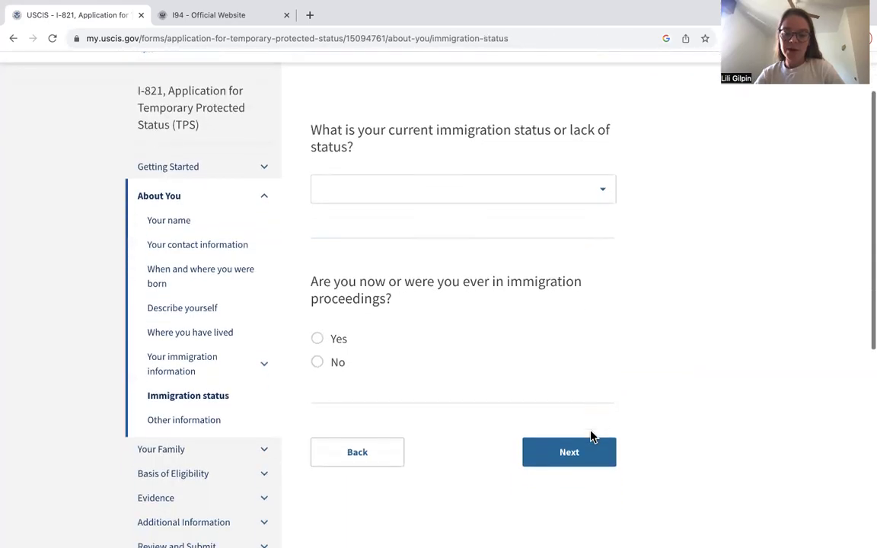
left_click(539, 179)
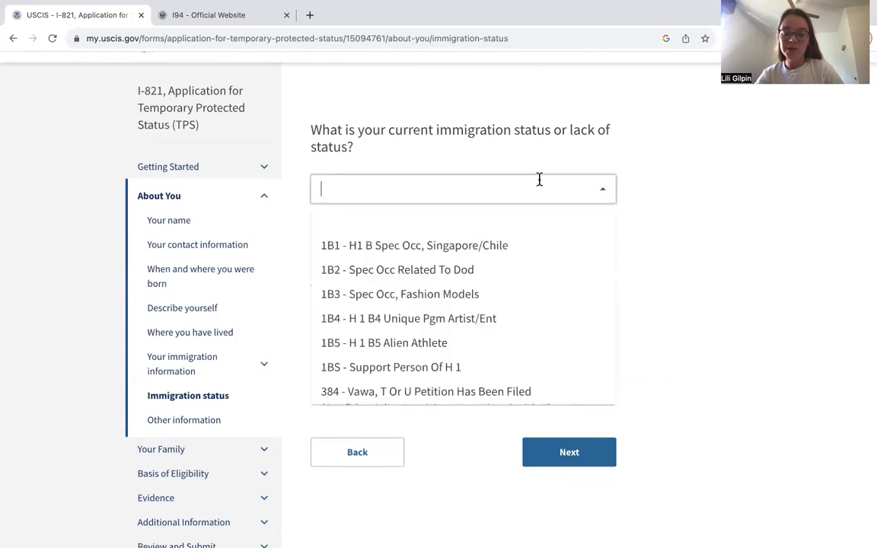
scroll(545, 277, "down", 5)
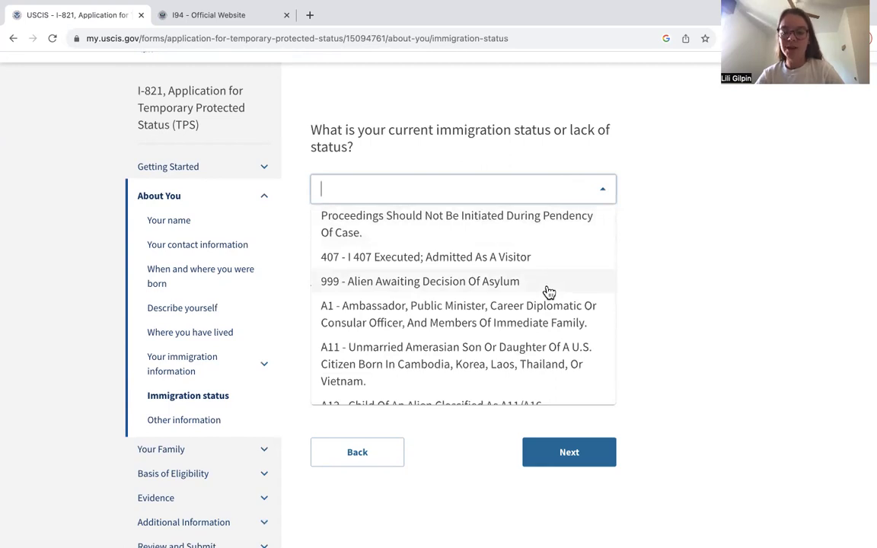
left_click(668, 274)
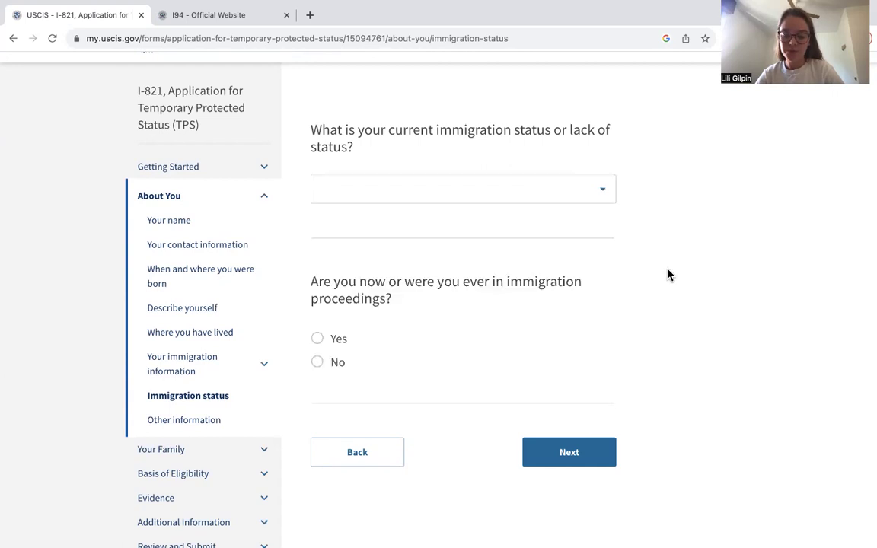
scroll(534, 401, "down", 2)
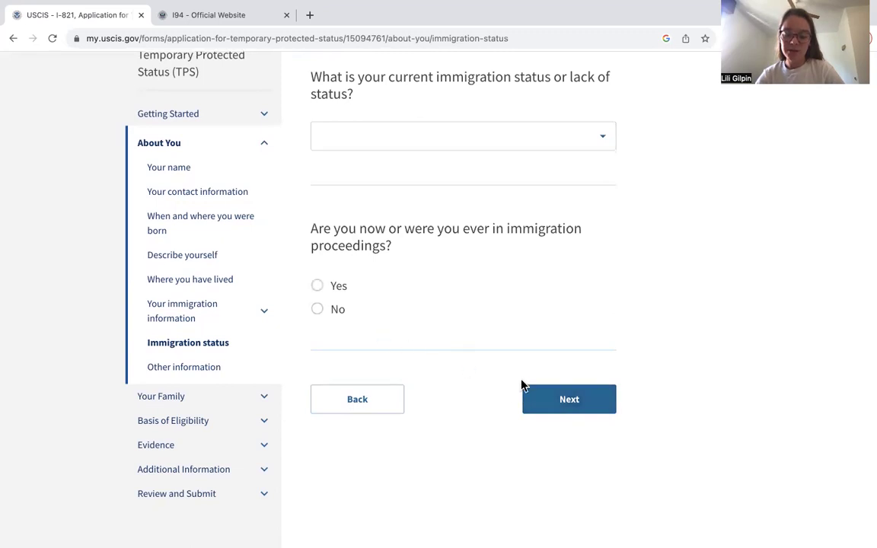
left_click(546, 394)
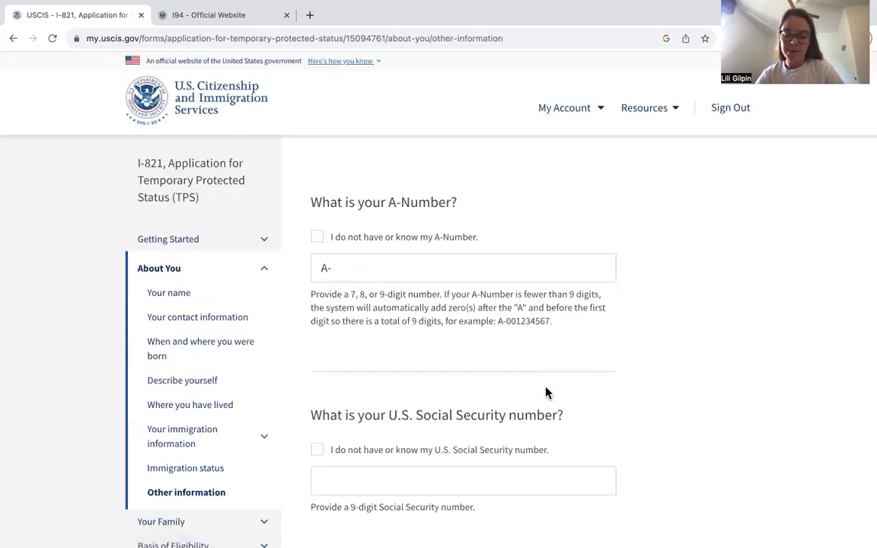
- Review the A-Number, Social Security and USCIS Online Account Number questions, and continue past marital status to the children section without answering
scroll(658, 382, "down", 2)
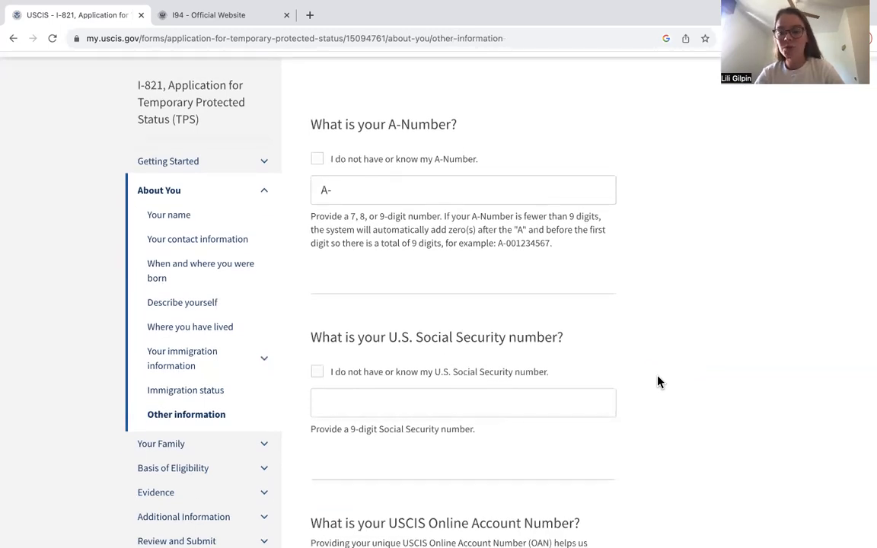
scroll(659, 381, "down", 3)
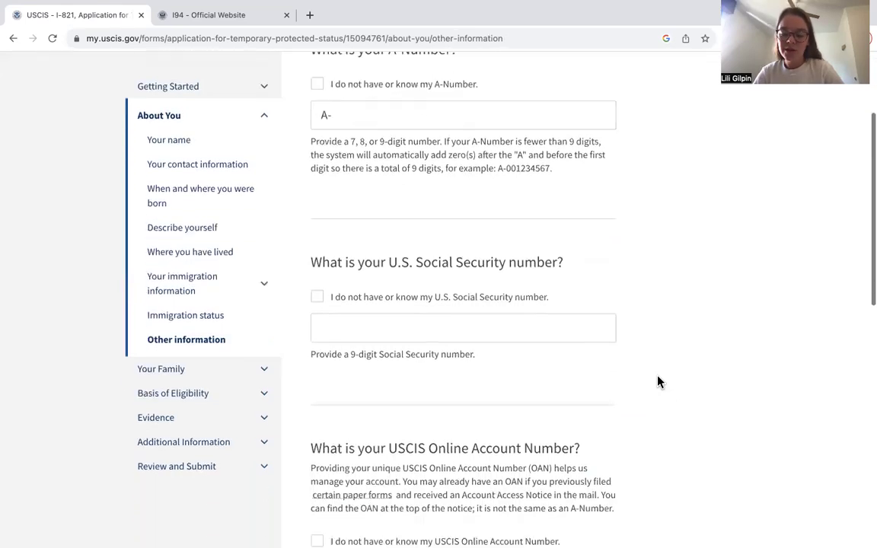
scroll(659, 381, "down", 2)
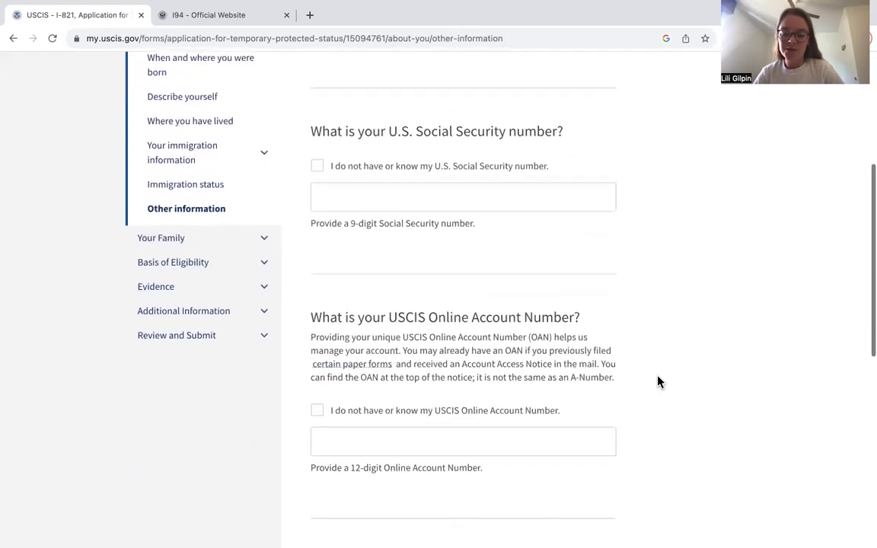
scroll(660, 382, "down", 1)
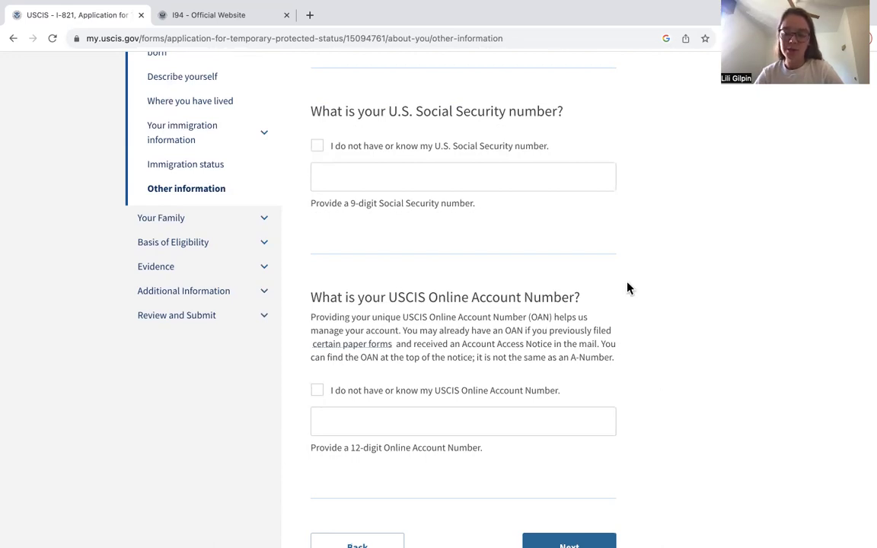
scroll(628, 288, "down", 3)
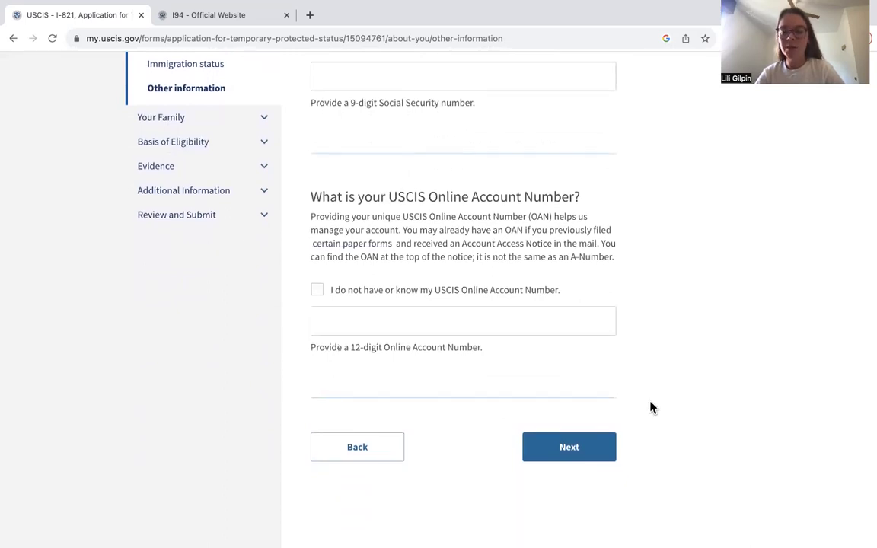
left_click(582, 449)
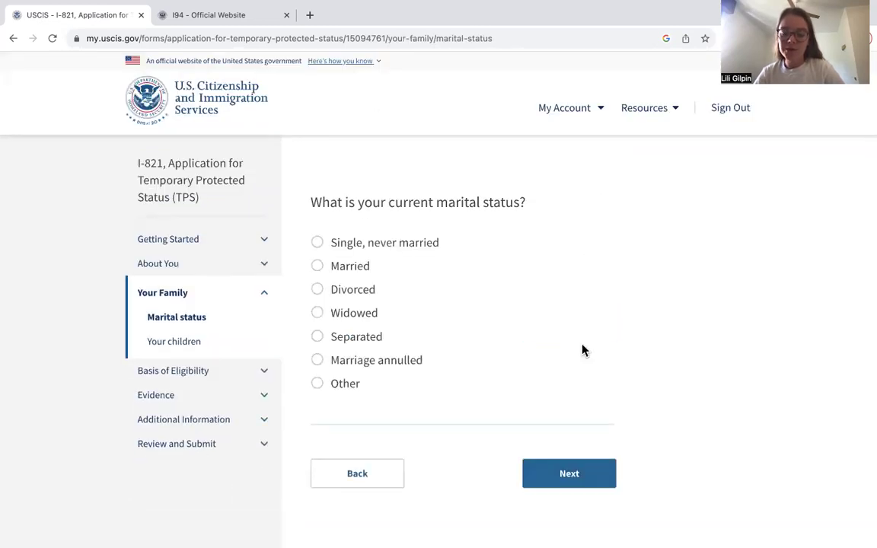
left_click(578, 473)
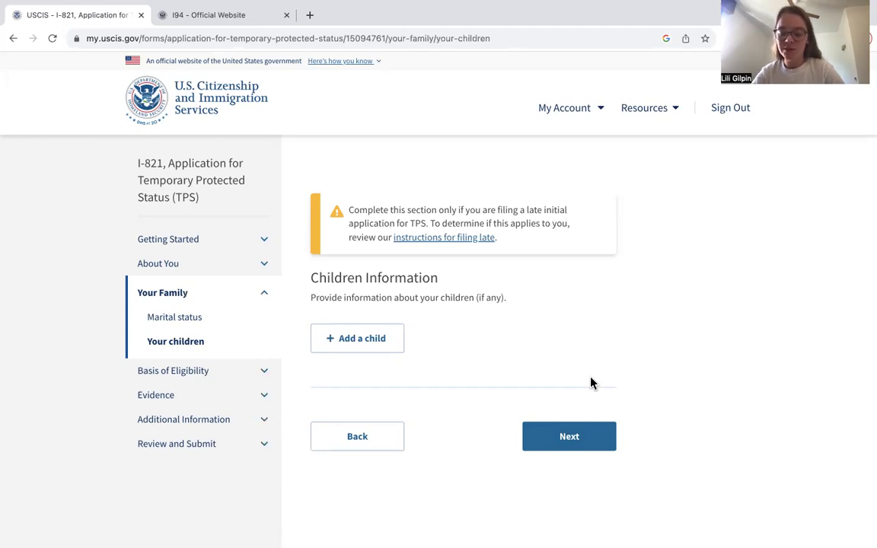
- Skip the children section, review the first immigration eligibility page on guardianship, communicable disease and mental disorders, and continue without answering
left_click(573, 440)
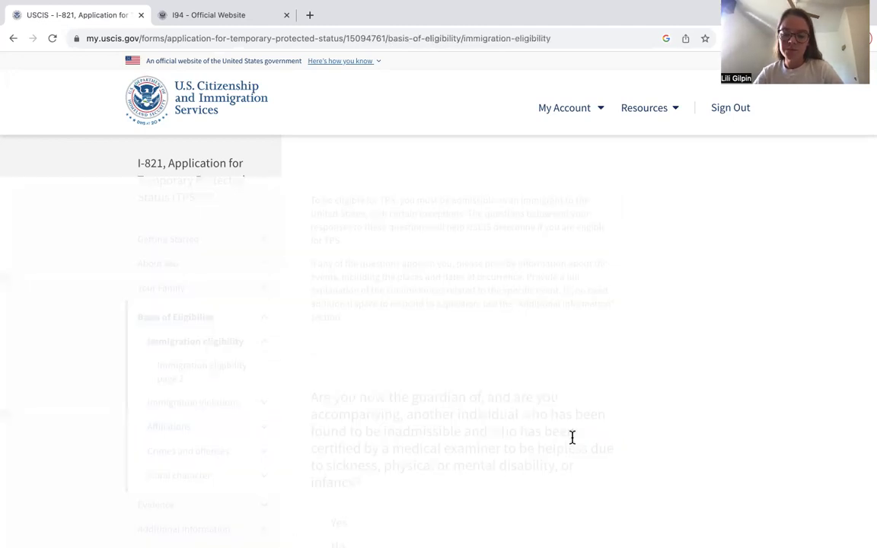
scroll(717, 411, "down", 2)
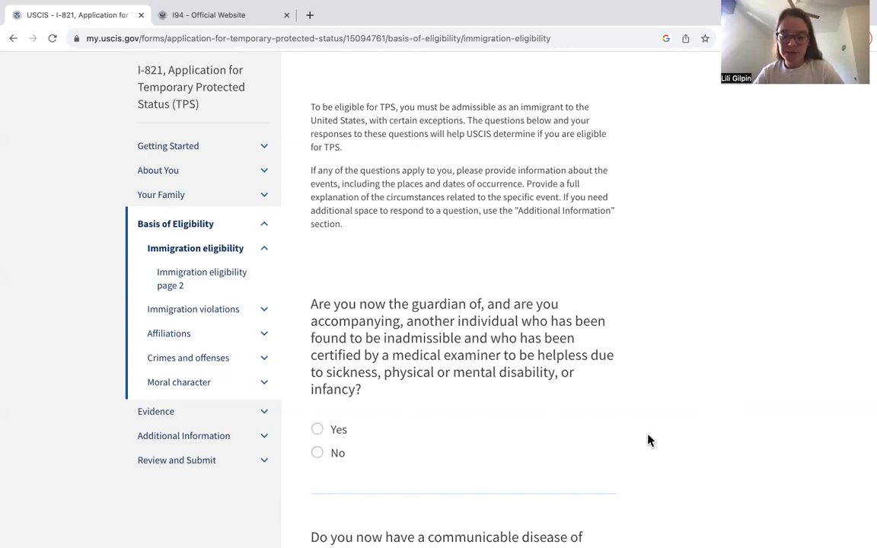
scroll(648, 440, "down", 2)
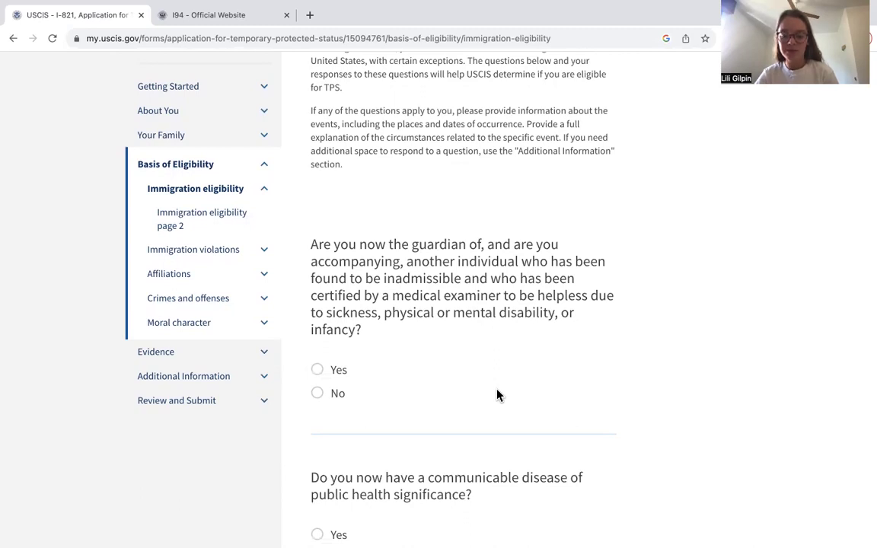
scroll(498, 394, "down", 3)
scroll(455, 390, "down", 4)
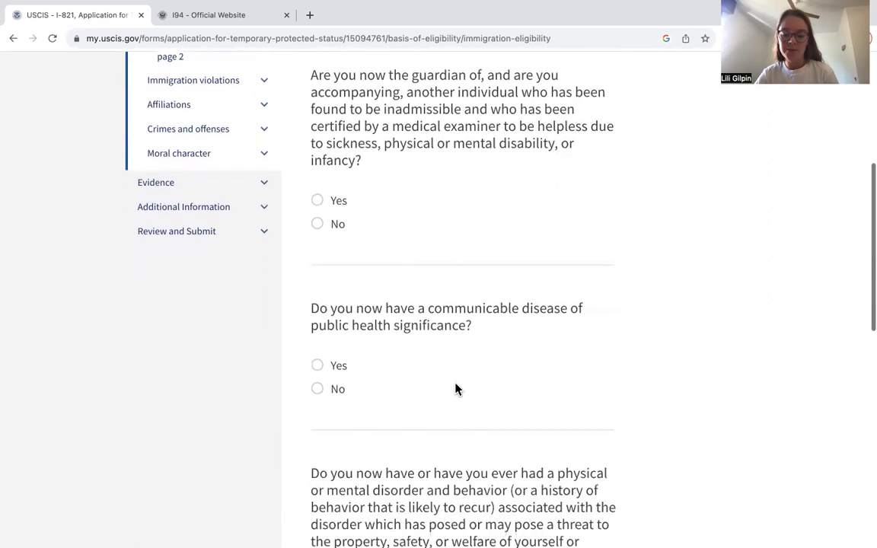
scroll(455, 390, "down", 3)
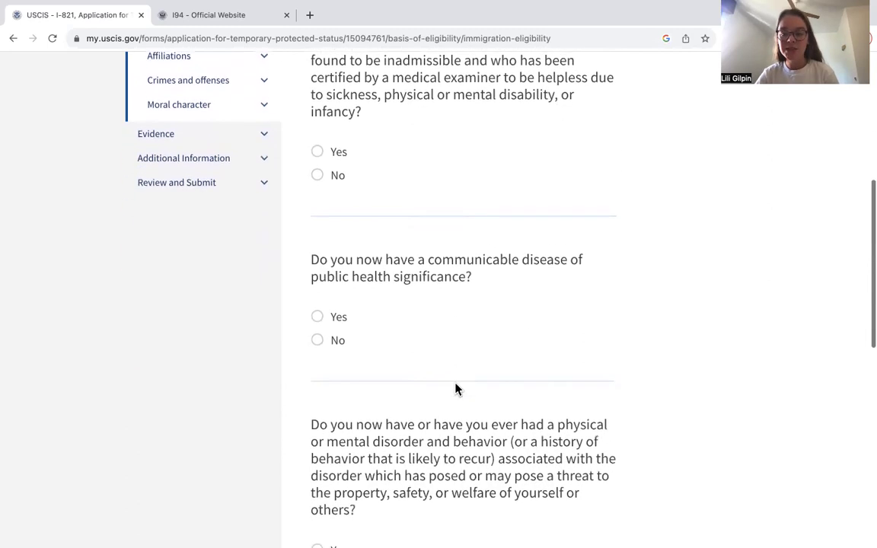
scroll(603, 477, "down", 3)
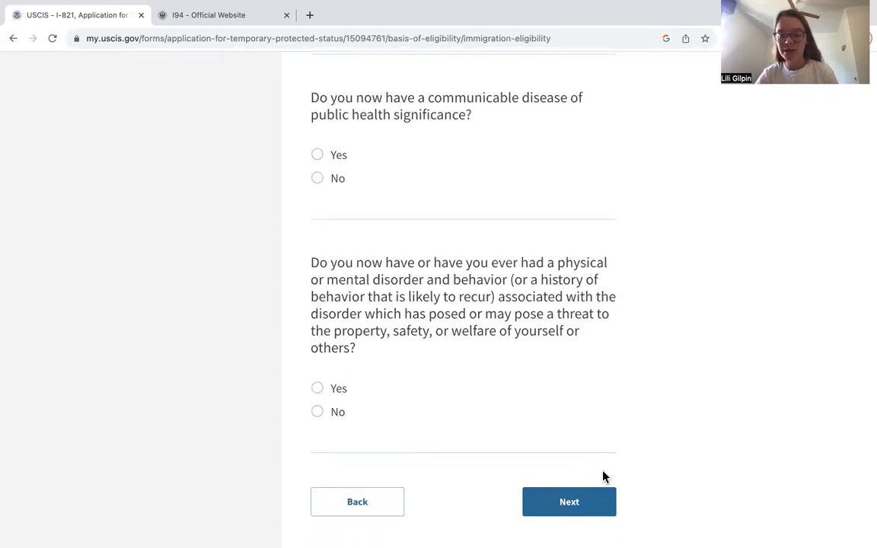
scroll(582, 492, "down", 2)
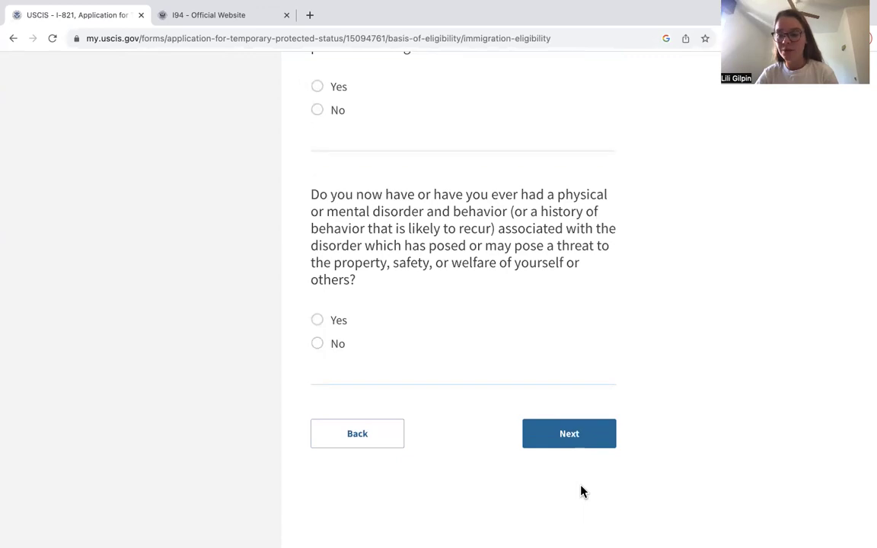
left_click(571, 435)
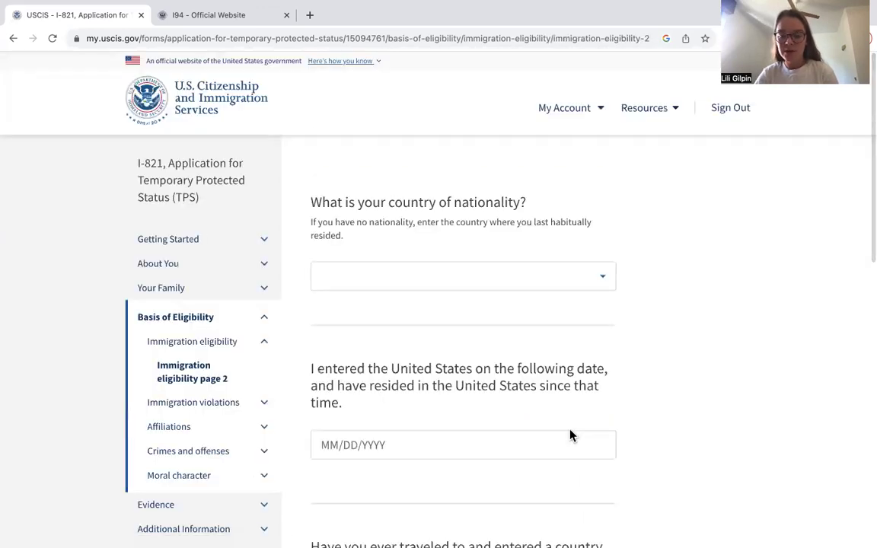
- Review the questions on country of nationality, U.S. entry date and travel to other countries, and continue without answering
scroll(695, 358, "down", 1)
scroll(695, 358, "down", 2)
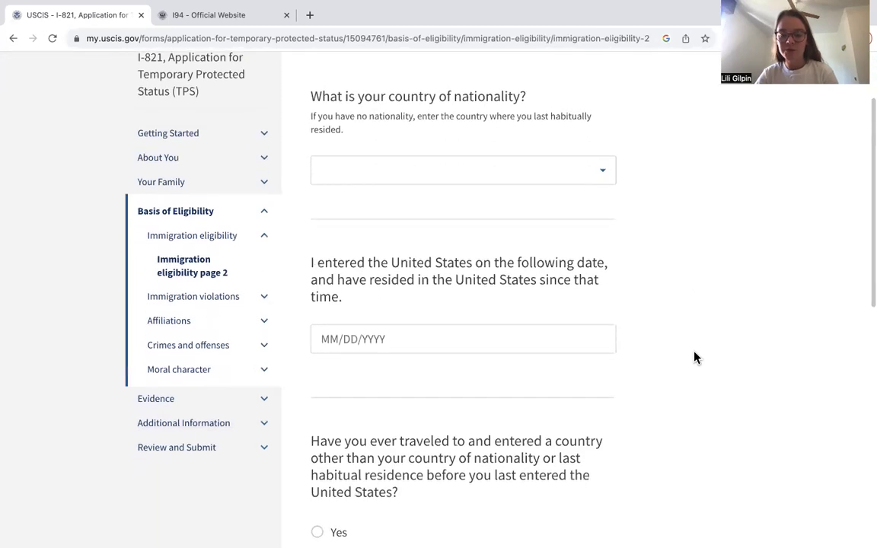
scroll(695, 358, "down", 1)
scroll(695, 358, "down", 2)
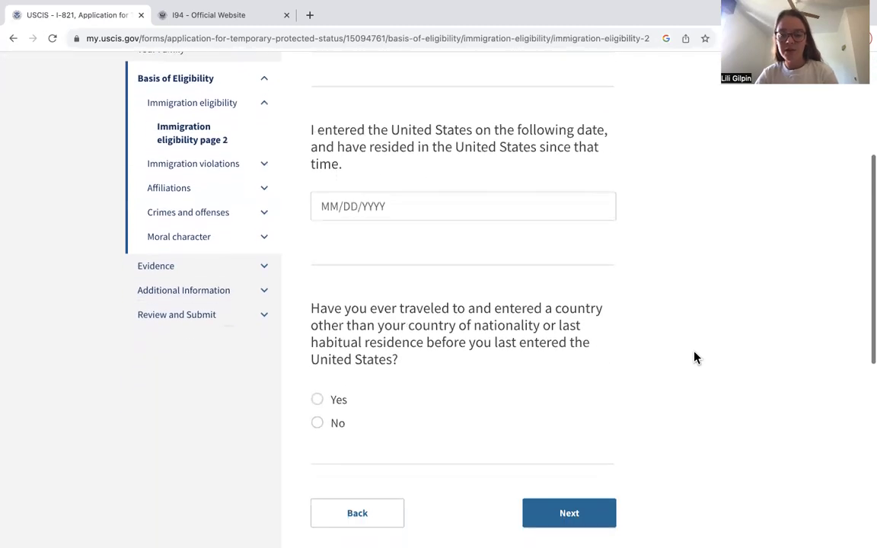
scroll(695, 358, "down", 1)
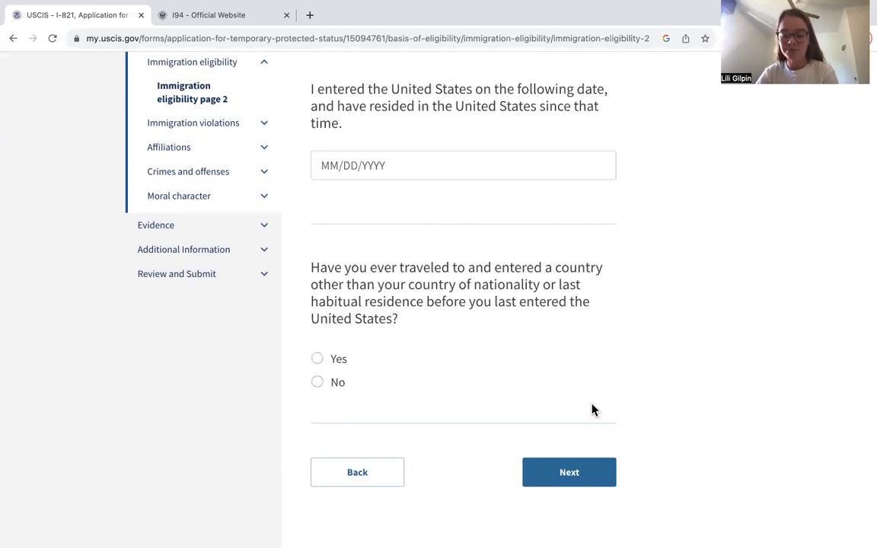
left_click(562, 475)
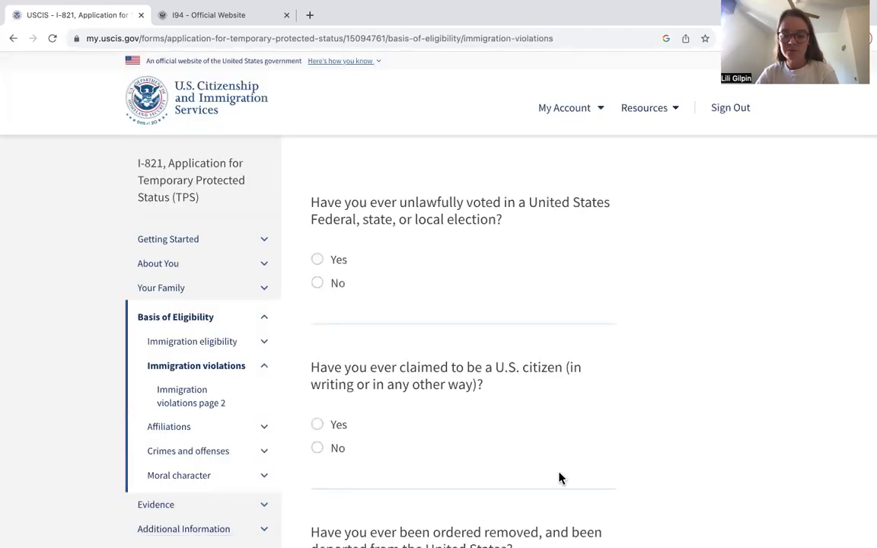
- Review the first immigration violations page, from unlawful voting to assisting illegal entry, and continue without answering
scroll(697, 340, "down", 1)
scroll(697, 341, "down", 1)
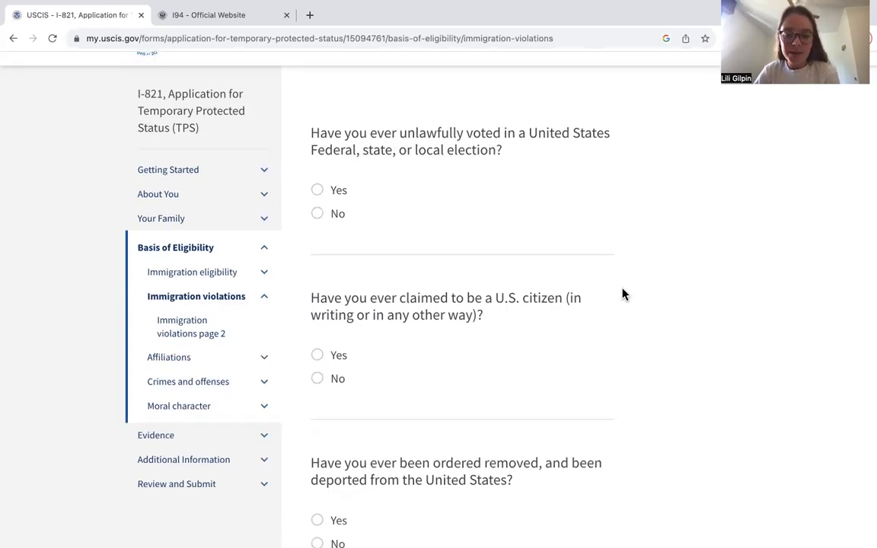
scroll(623, 294, "down", 2)
scroll(623, 294, "down", 3)
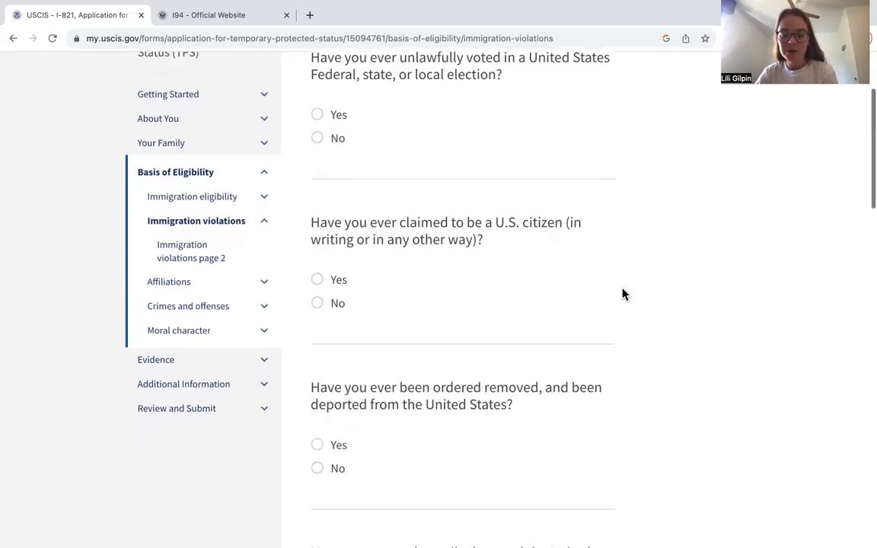
scroll(622, 294, "down", 4)
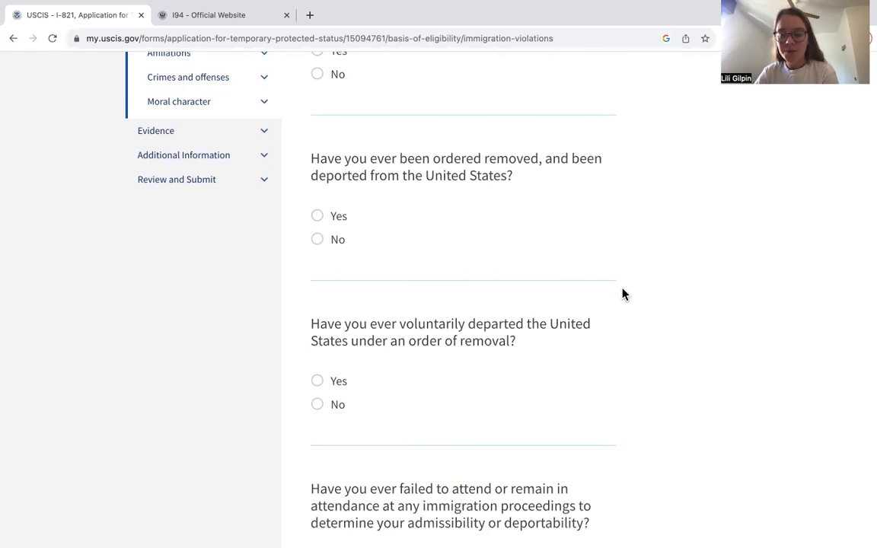
scroll(628, 378, "down", 3)
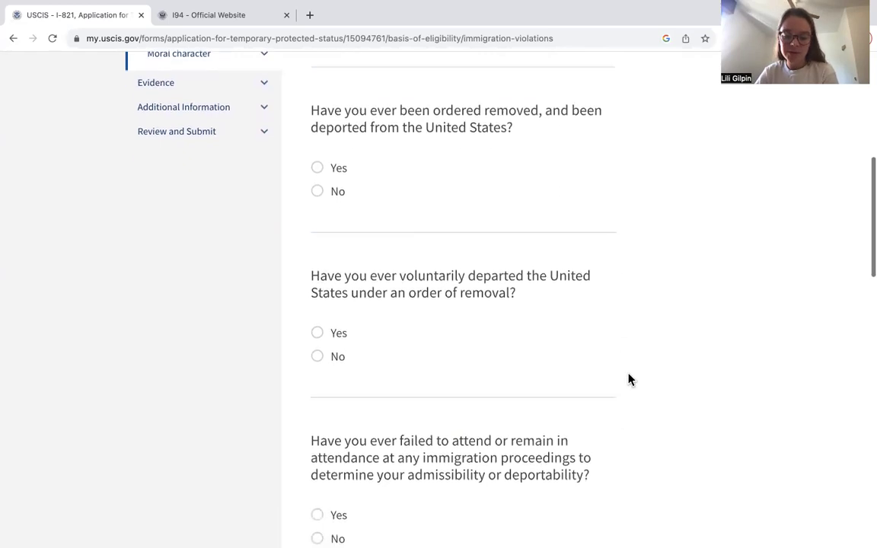
scroll(628, 378, "down", 3)
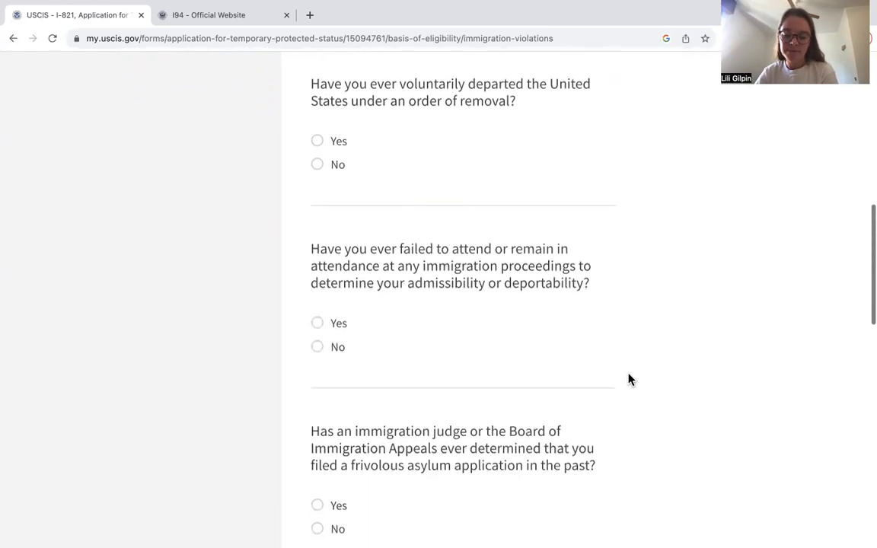
scroll(628, 378, "down", 3)
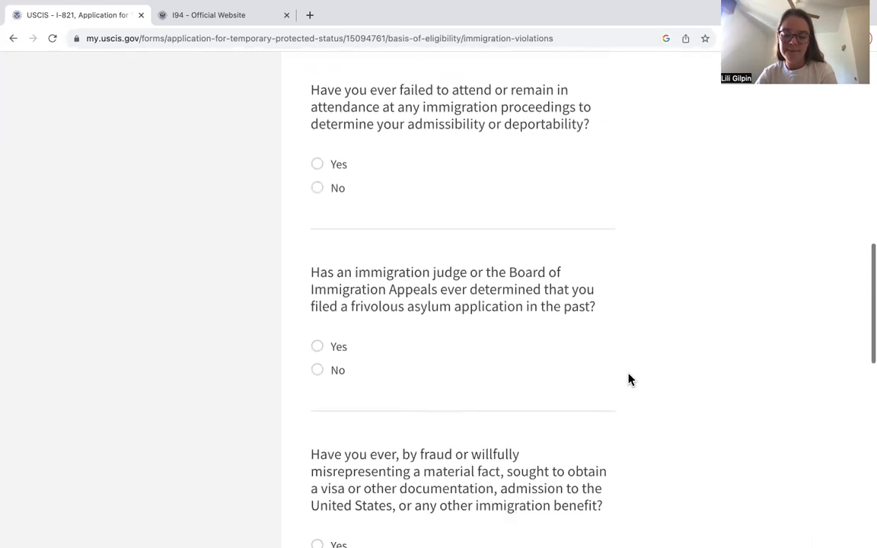
scroll(628, 378, "down", 5)
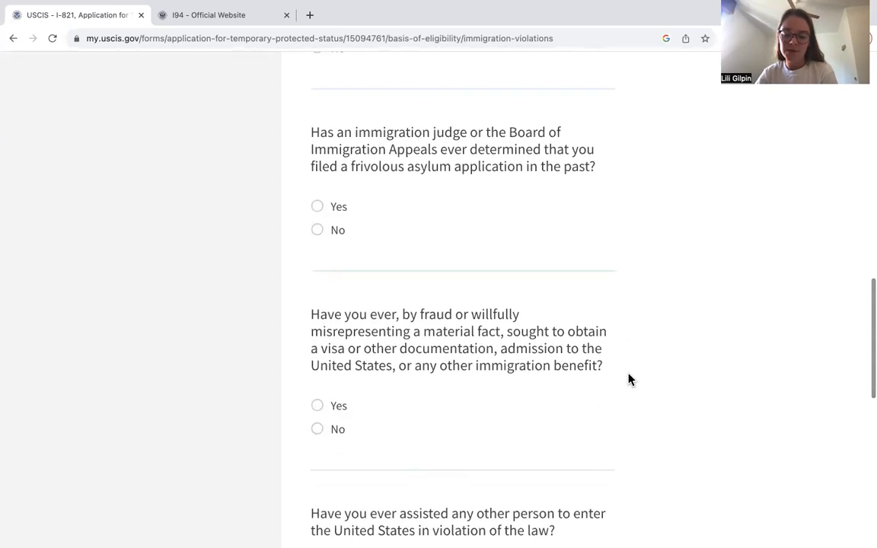
scroll(628, 378, "down", 4)
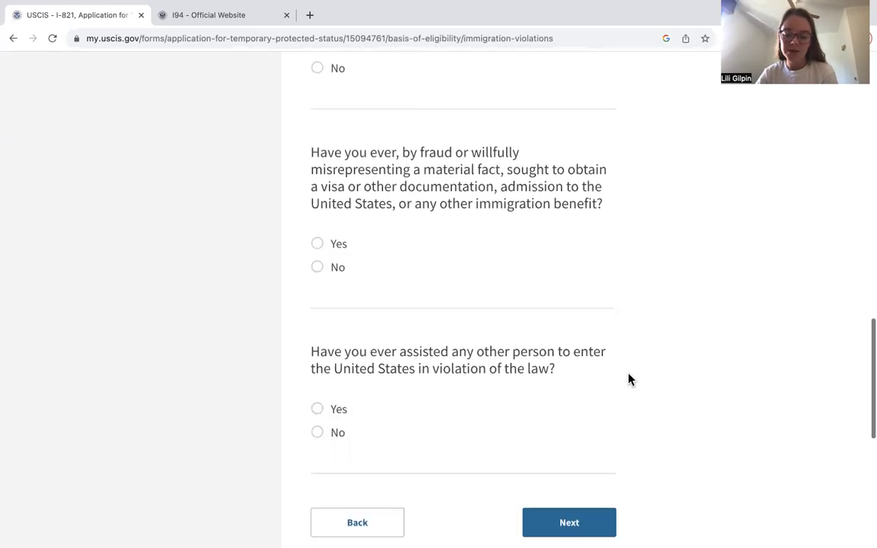
left_click(585, 413)
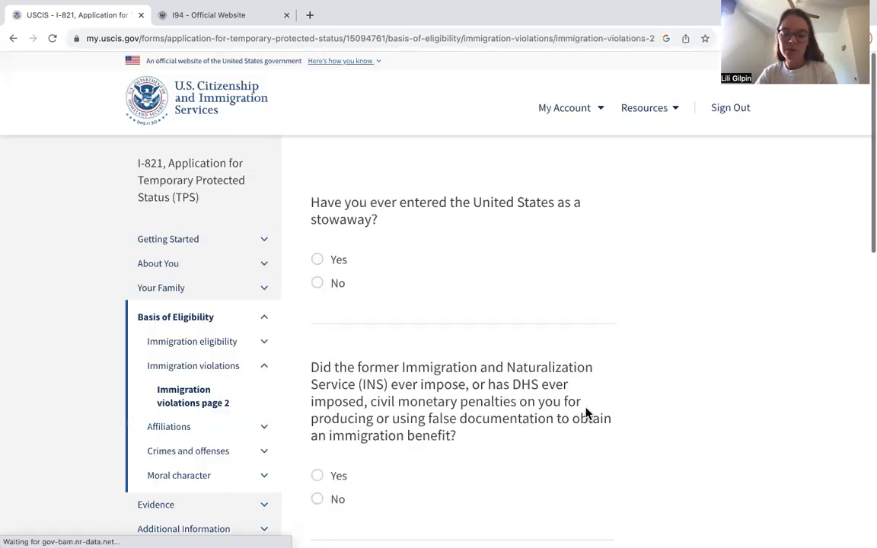
- Review the second immigration violations page on stowaway entry, false documentation penalties and section 274C orders, and continue without answering
scroll(659, 356, "down", 3)
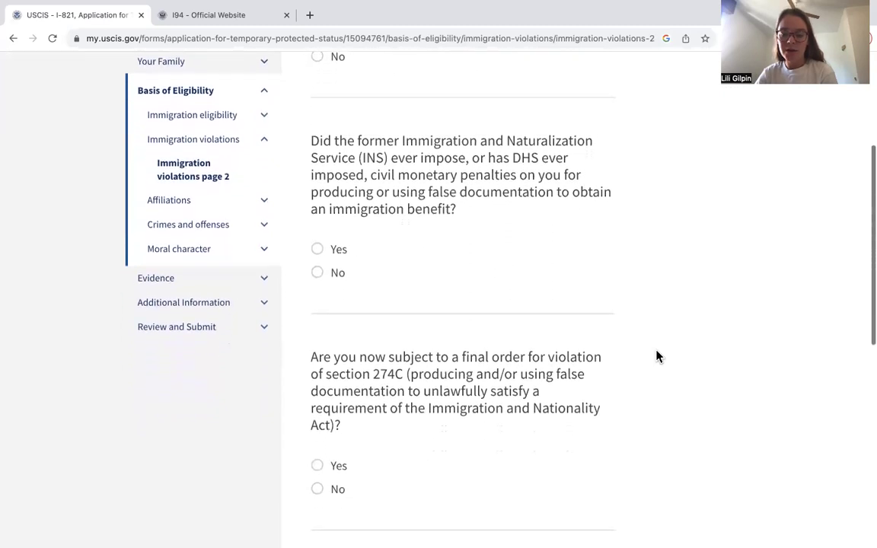
scroll(659, 356, "down", 1)
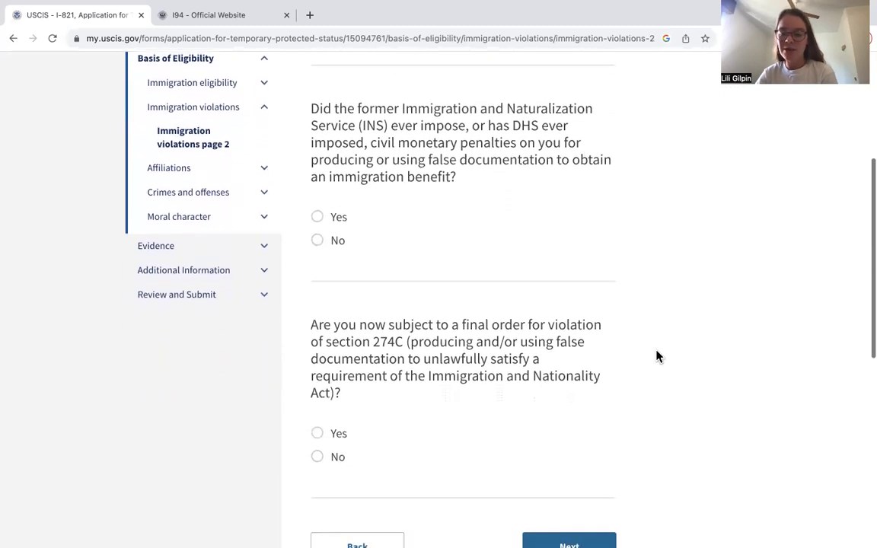
scroll(659, 356, "down", 2)
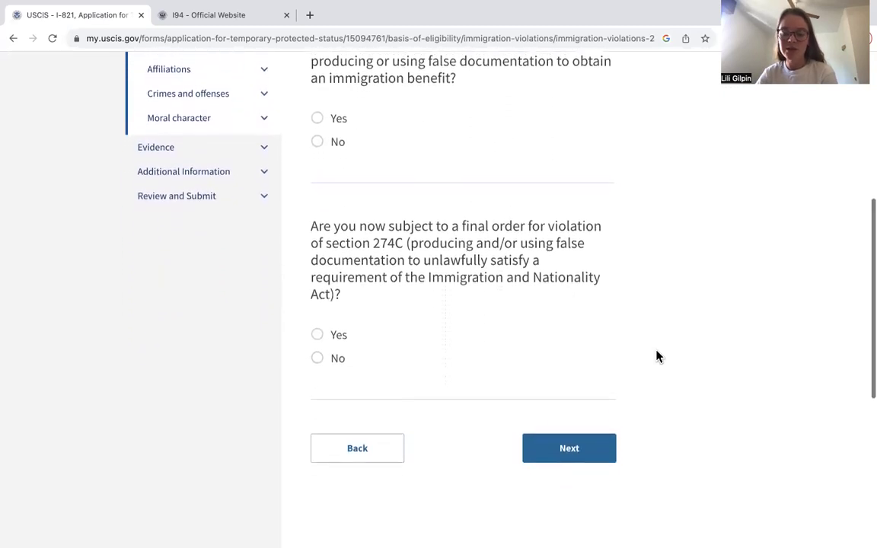
left_click(600, 444)
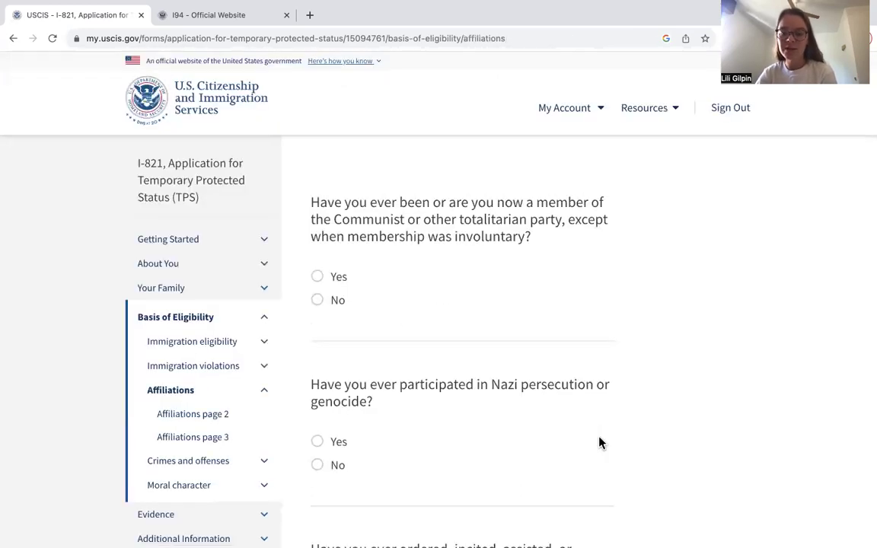
- Review the first affiliations page, from totalitarian party membership to denying religious beliefs, and continue to Affiliations page 2 without answering
scroll(683, 336, "down", 2)
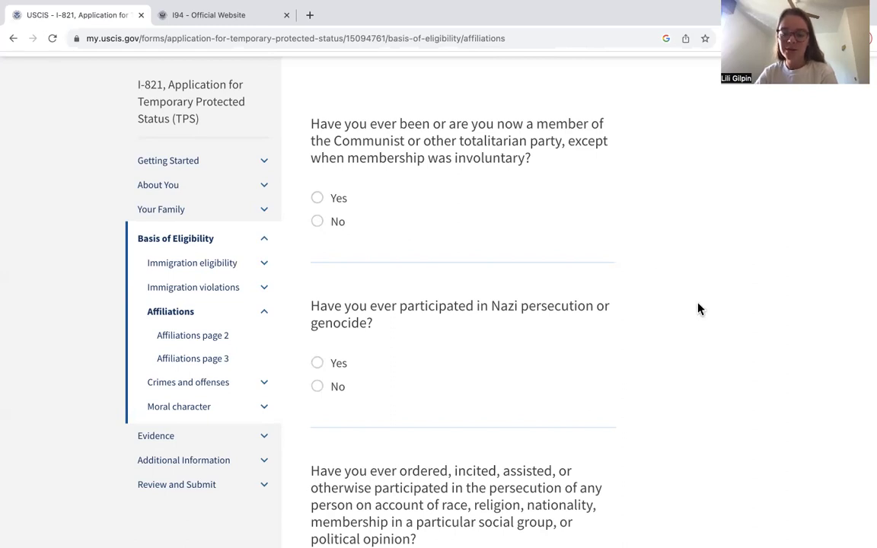
scroll(699, 308, "down", 3)
scroll(699, 308, "down", 3)
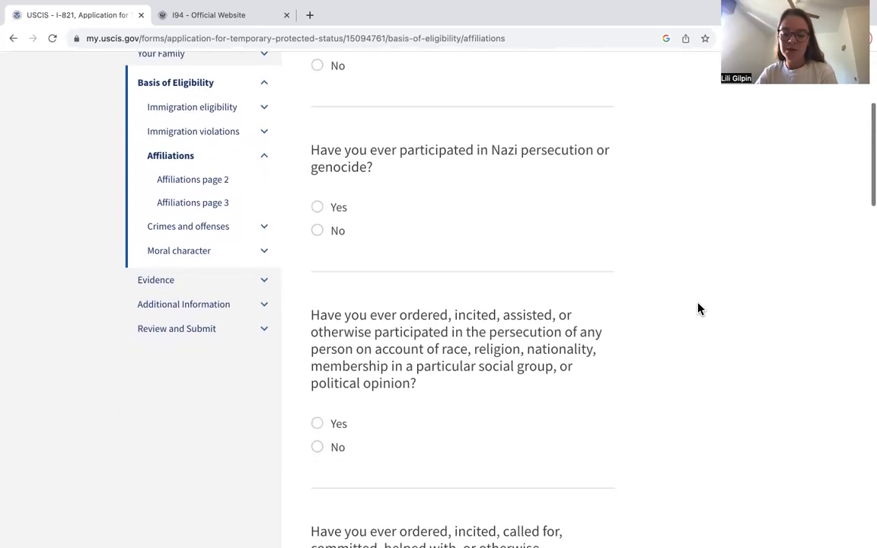
scroll(660, 367, "down", 5)
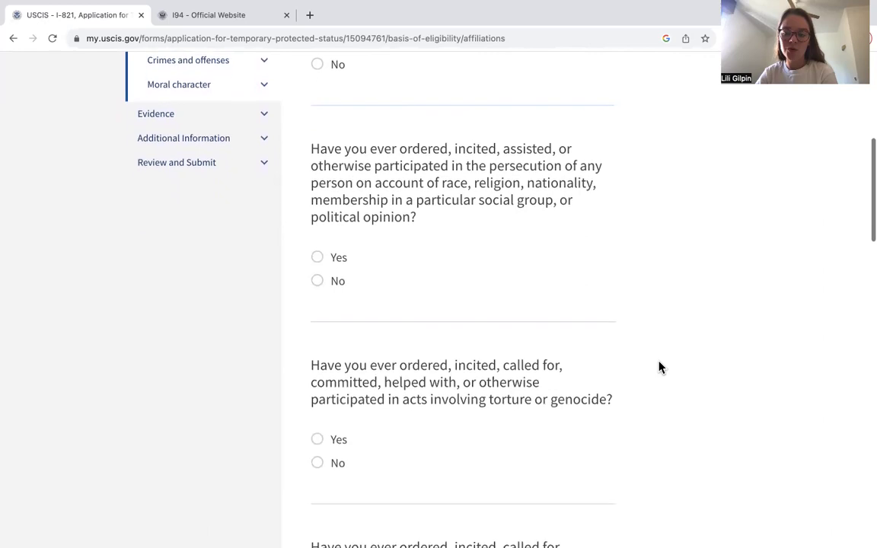
scroll(660, 368, "down", 3)
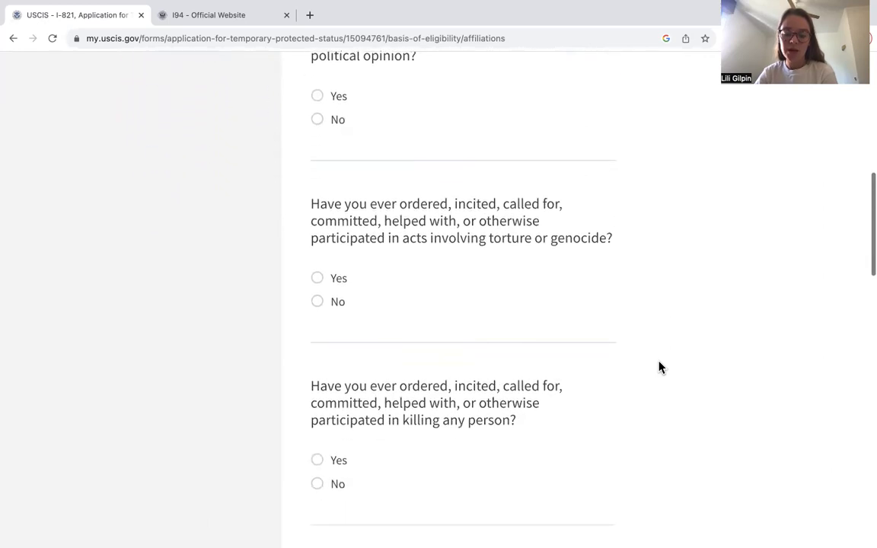
scroll(659, 366, "down", 5)
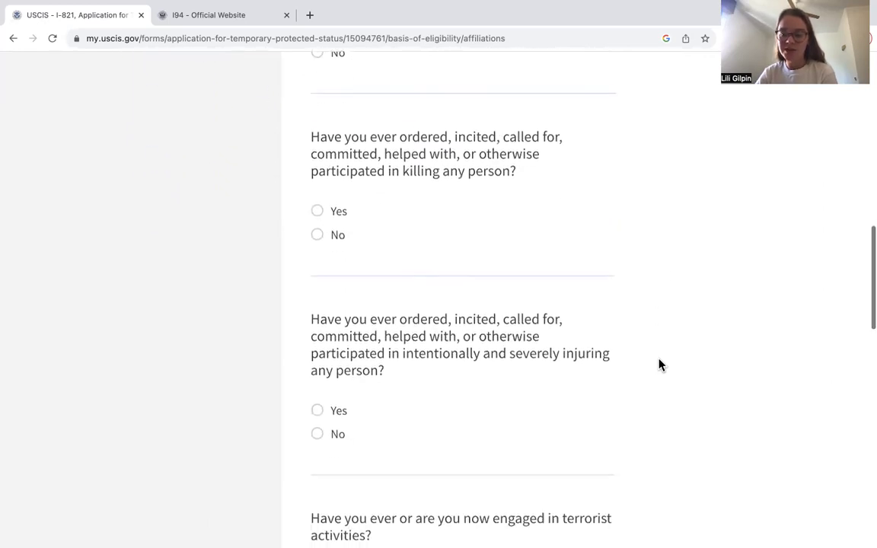
scroll(659, 365, "down", 1)
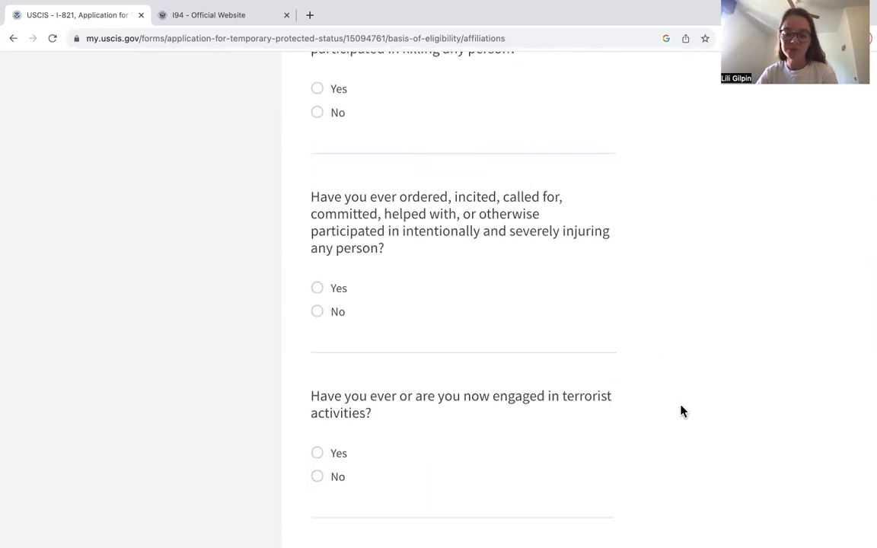
scroll(681, 411, "down", 4)
scroll(682, 411, "down", 1)
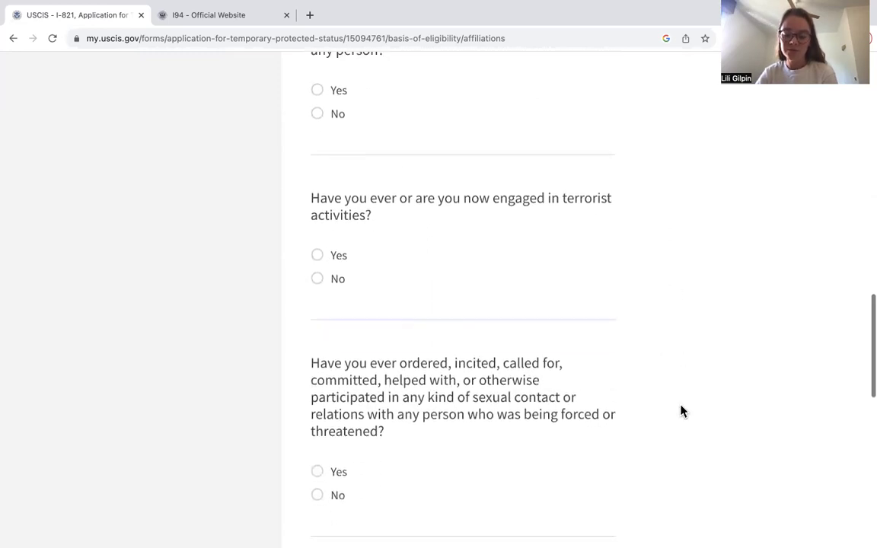
scroll(681, 411, "down", 2)
scroll(681, 411, "down", 3)
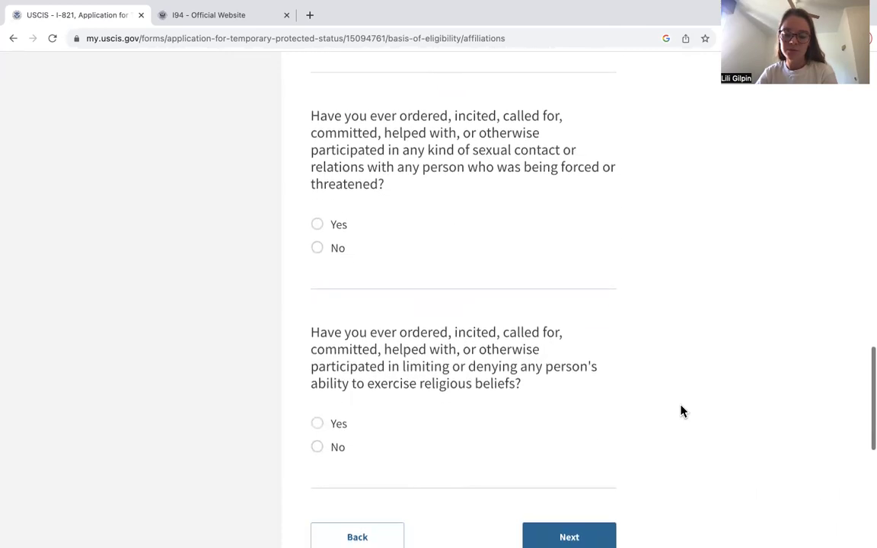
scroll(682, 412, "down", 3)
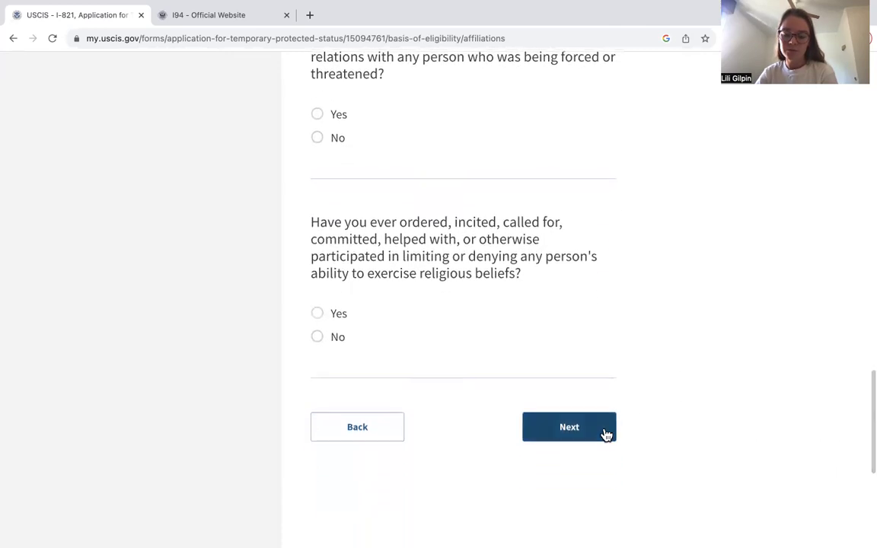
left_click(607, 433)
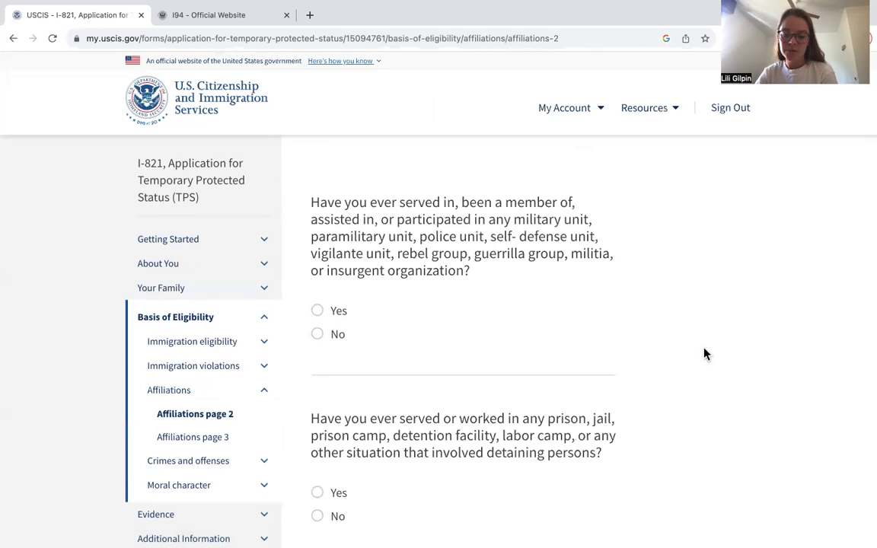
- Review the Affiliations page 2 questions, from military or paramilitary service to using persons under 15 in hostilities
scroll(705, 354, "down", 1)
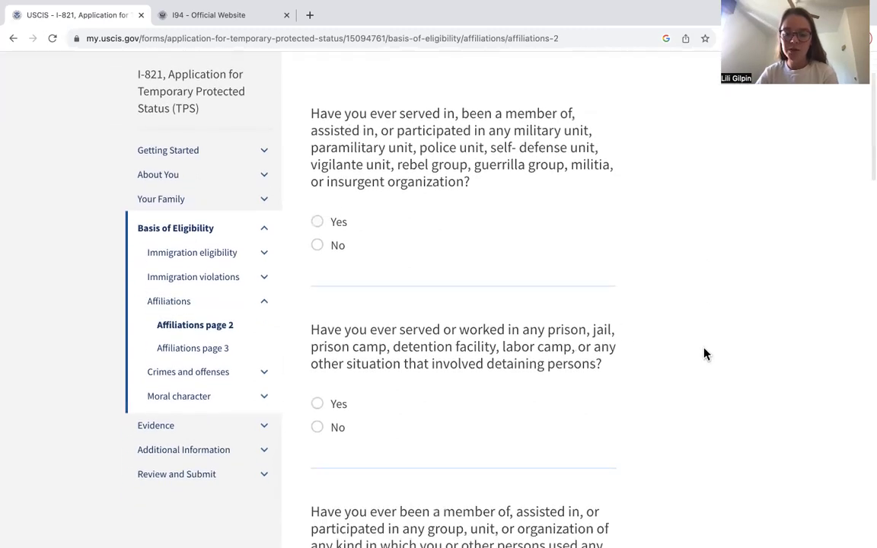
scroll(704, 354, "down", 2)
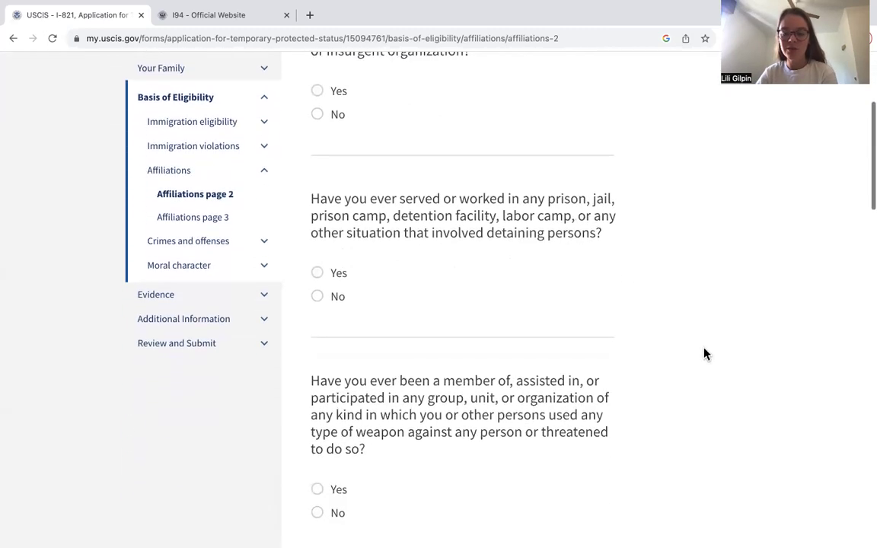
scroll(704, 354, "down", 2)
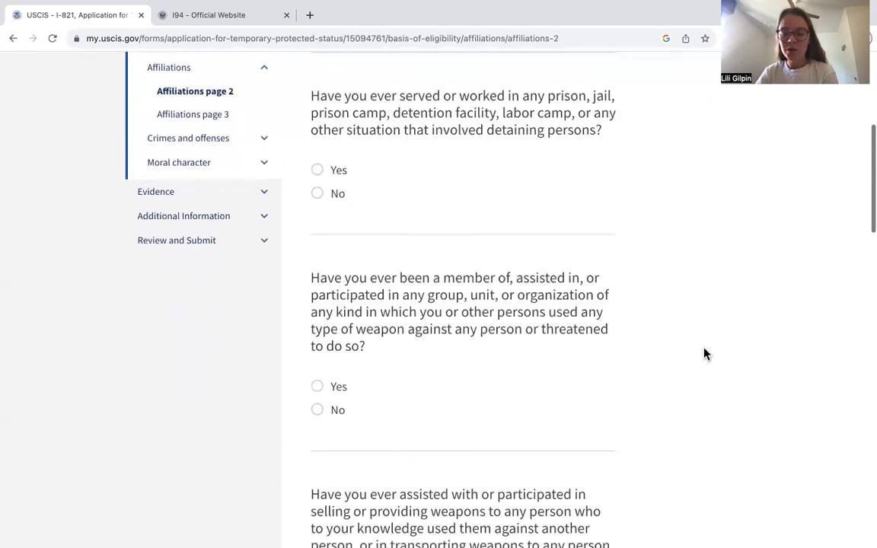
scroll(704, 354, "down", 3)
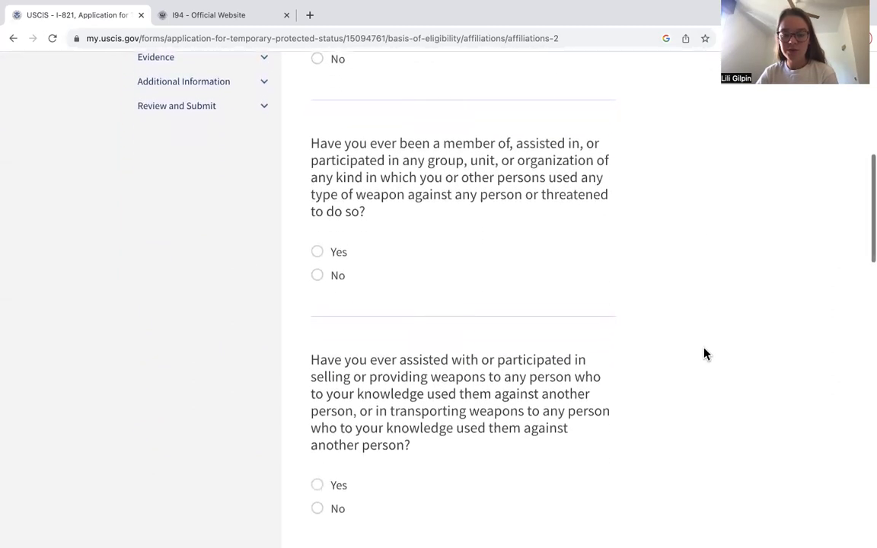
scroll(704, 354, "down", 3)
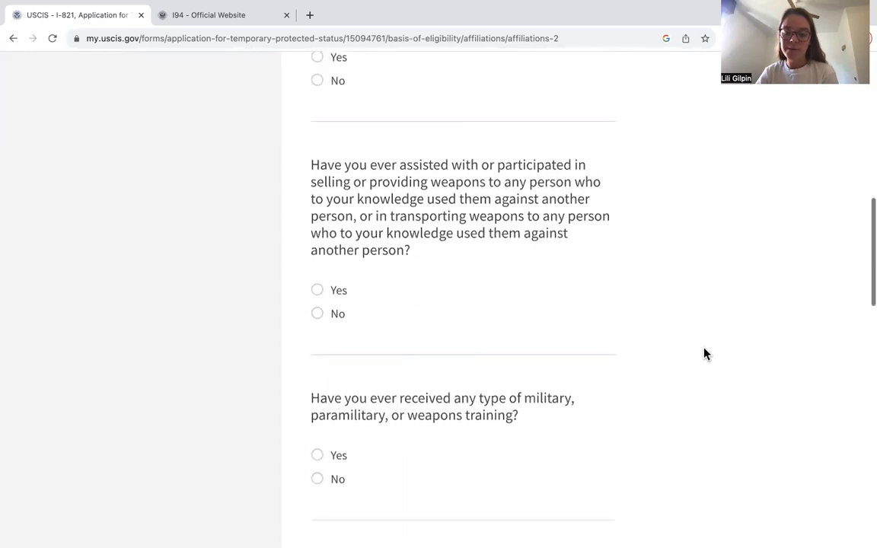
scroll(705, 354, "down", 3)
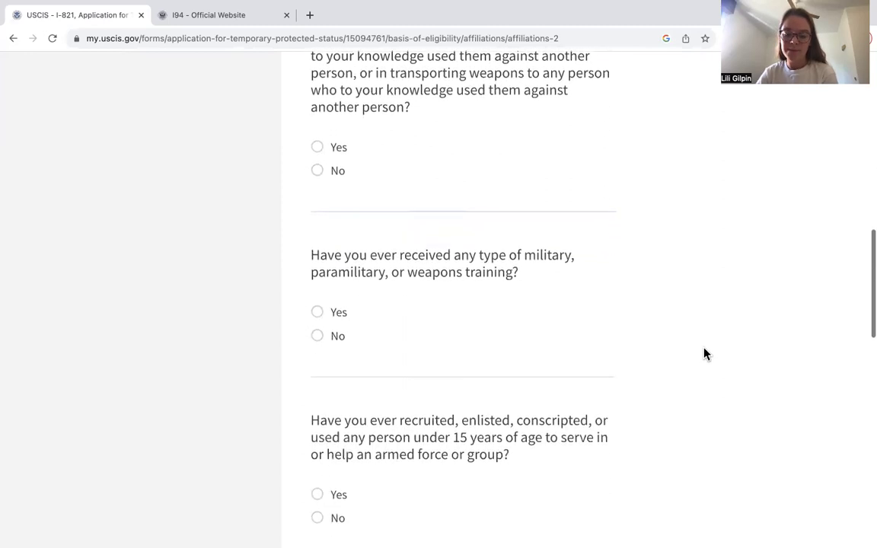
scroll(704, 354, "down", 3)
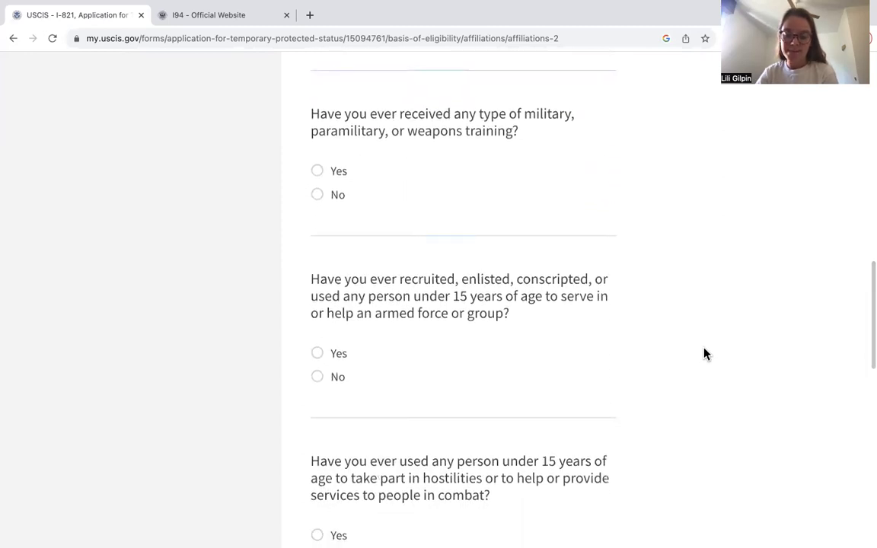
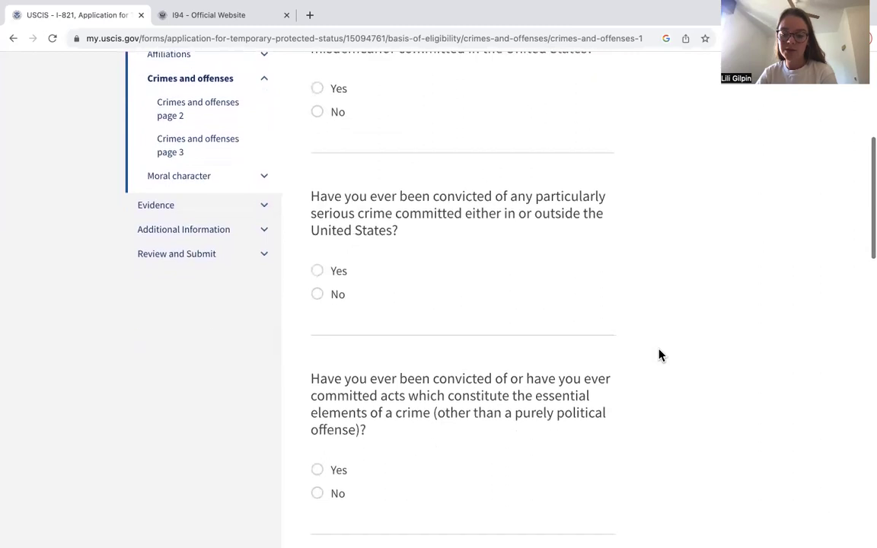
- Answer Yes to the question about conviction of a particularly serious crime and examine its explanation field
scroll(660, 355, "down", 2)
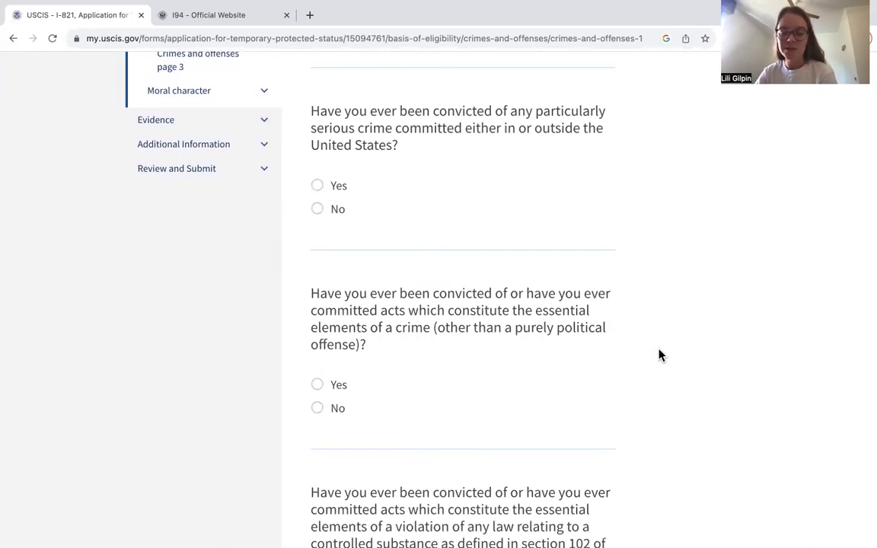
left_click(318, 187)
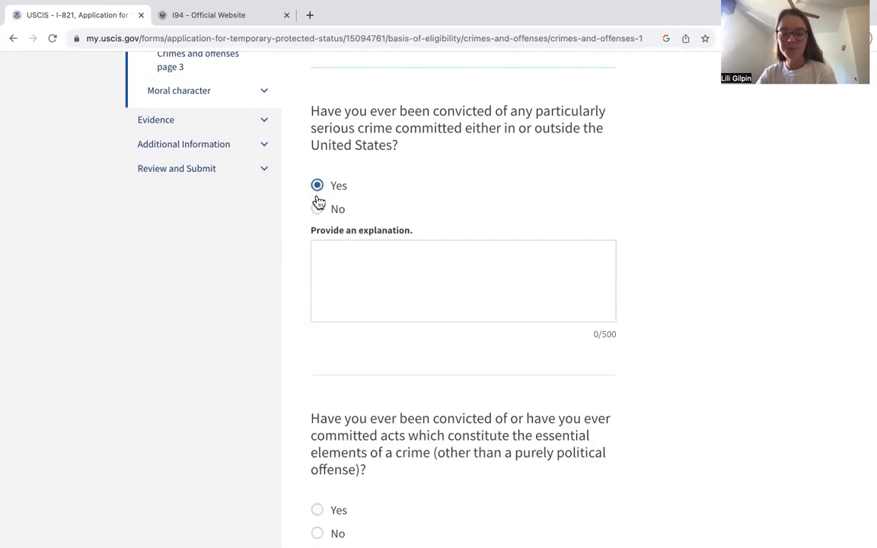
scroll(469, 264, "down", 2)
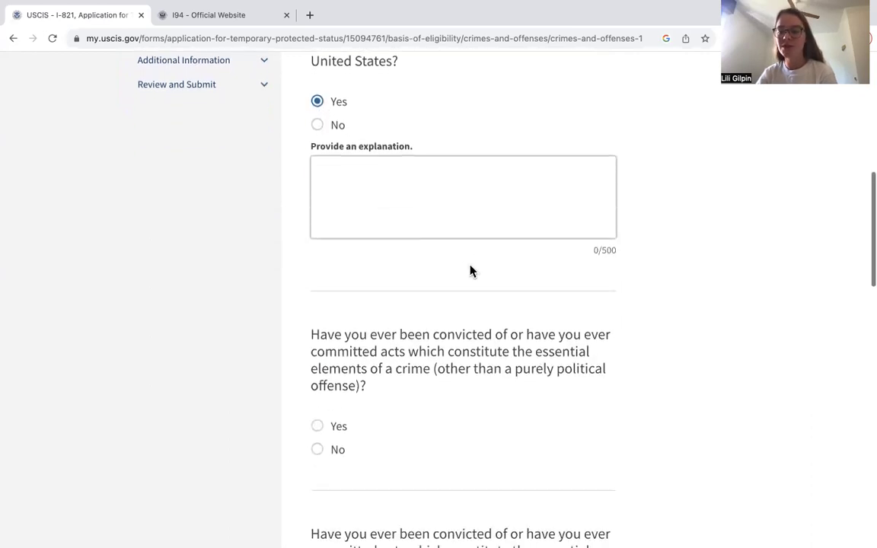
- Review the remaining first-page crimes questions, including controlled substance violations and combined sentences, and continue to Crimes and offenses page 2
scroll(549, 313, "down", 1)
scroll(567, 330, "down", 1)
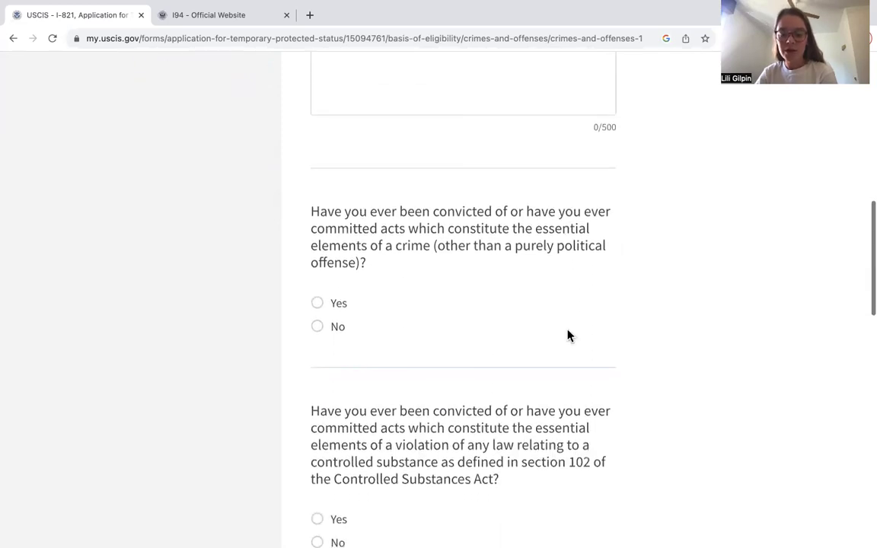
scroll(567, 333, "down", 1)
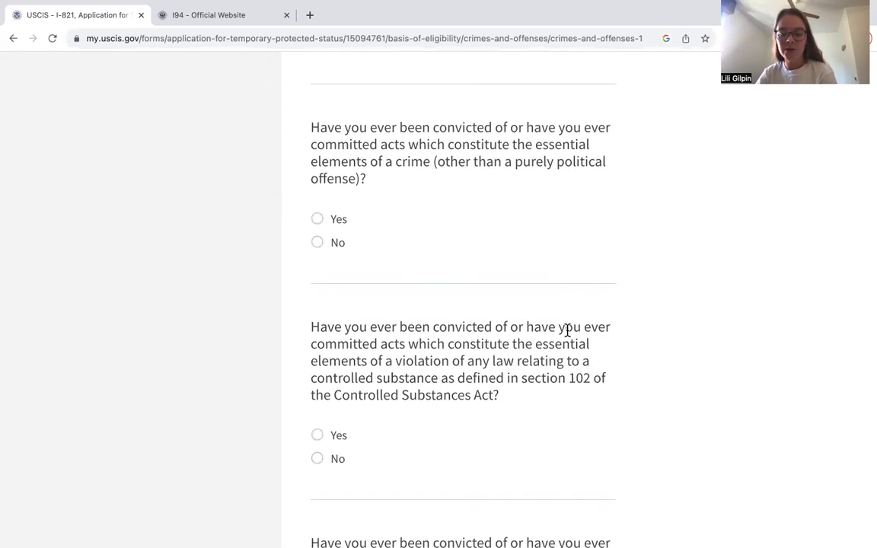
scroll(567, 330, "down", 1)
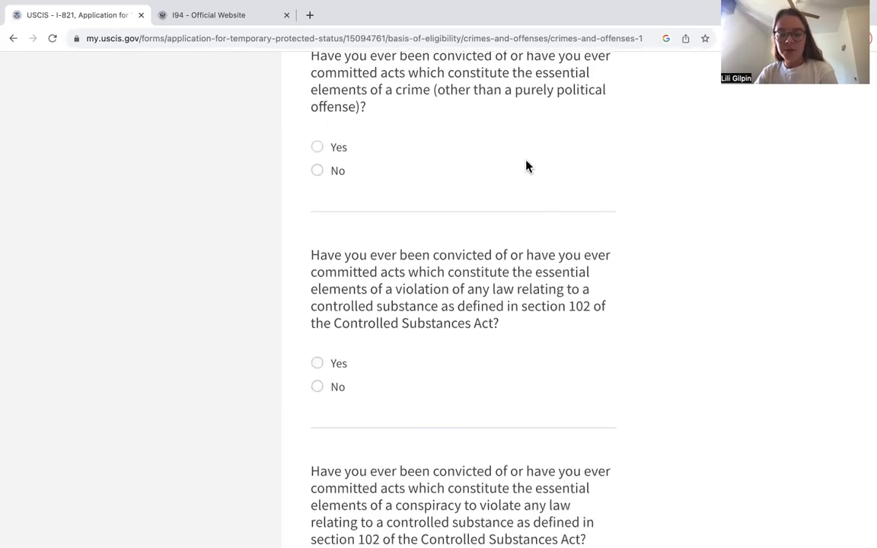
scroll(527, 166, "up", 1)
scroll(527, 166, "down", 2)
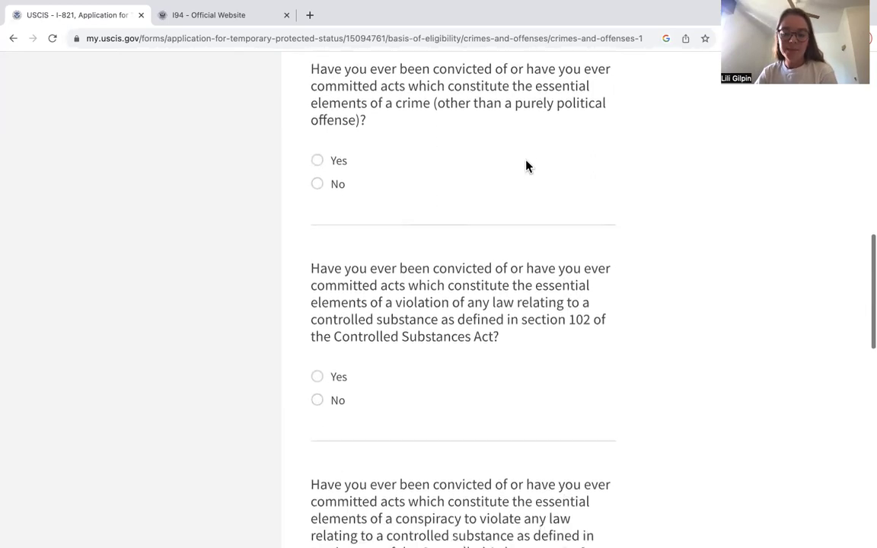
scroll(597, 307, "down", 2)
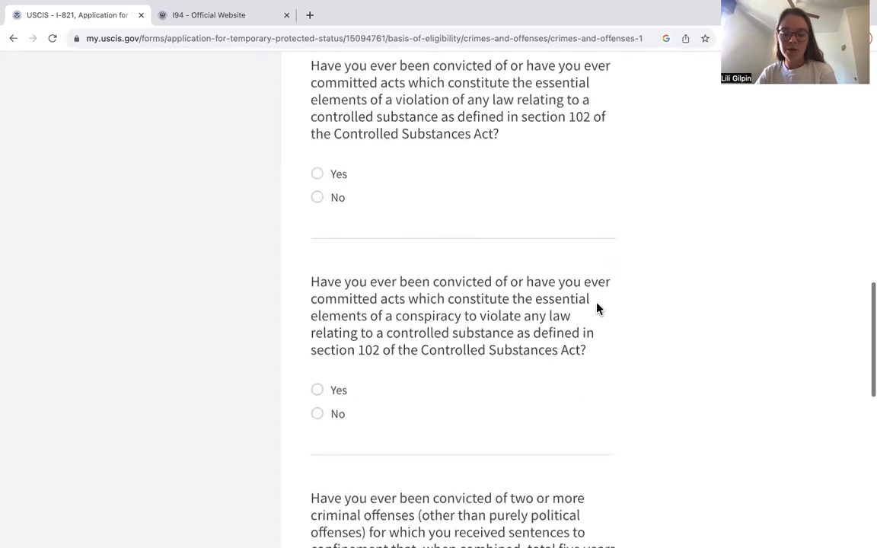
scroll(597, 307, "down", 4)
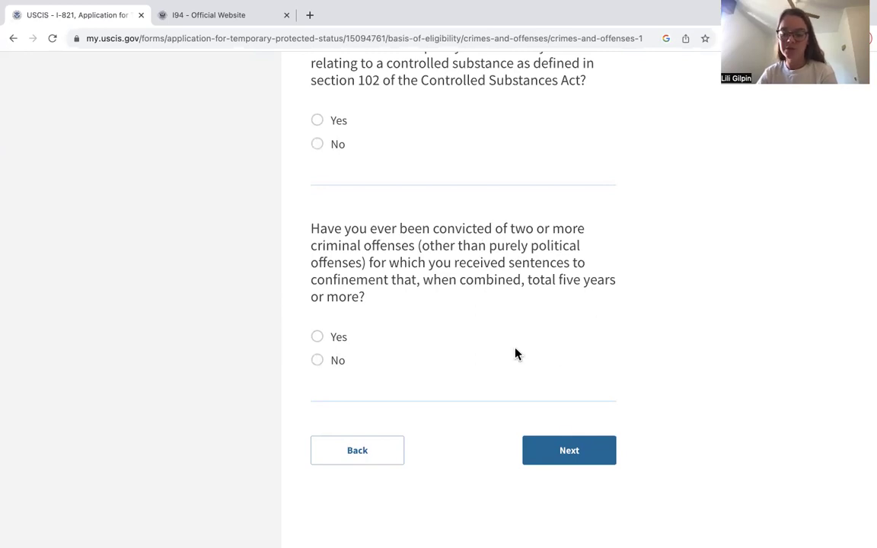
left_click(569, 451)
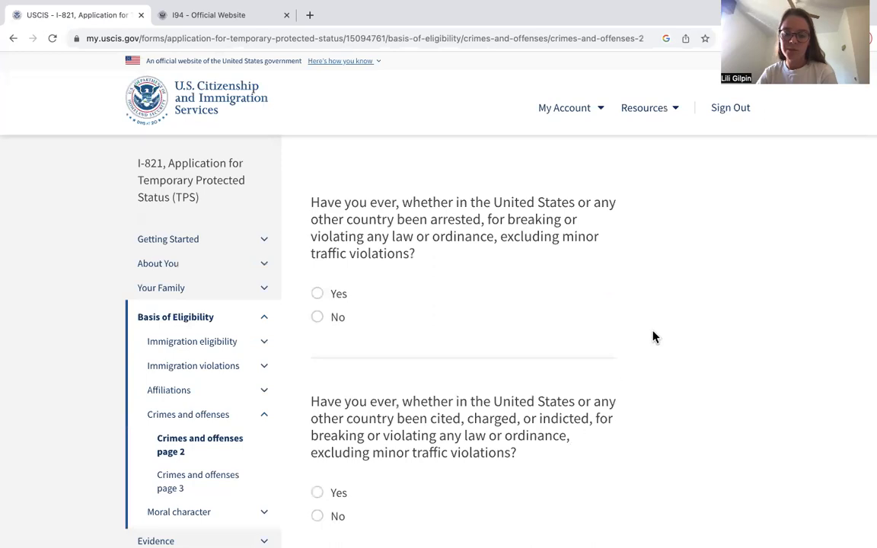
- Review the questions on arrests, charges, convictions, clemency, immunity and nonpolitical crimes, and continue to Crimes and offenses page 3 without answering
scroll(654, 338, "down", 2)
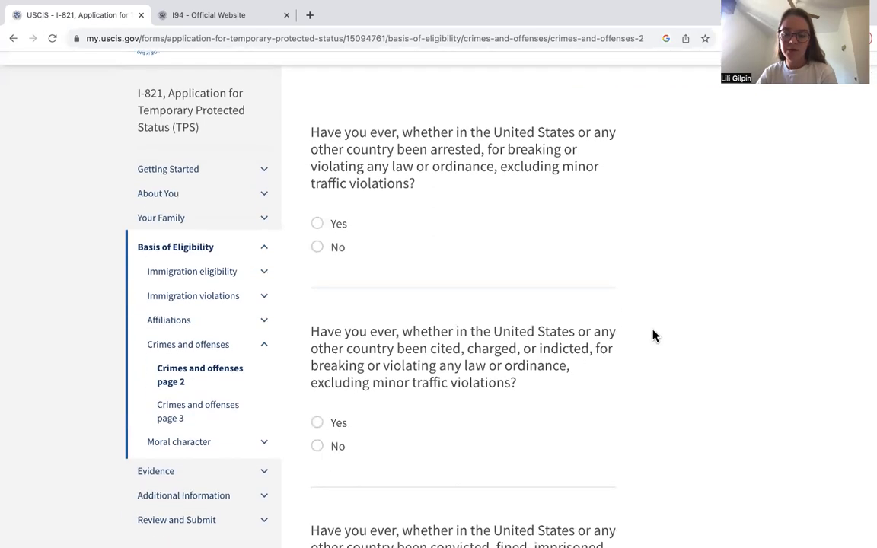
scroll(652, 339, "down", 1)
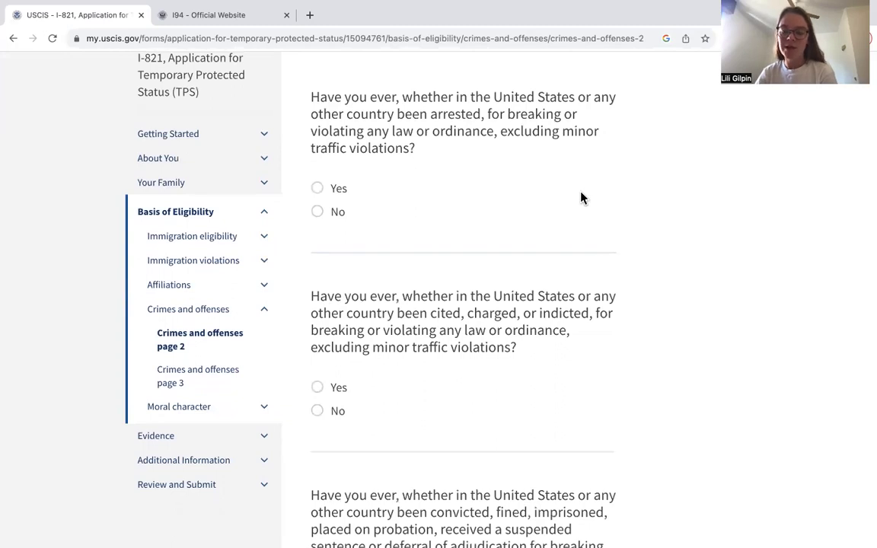
scroll(581, 198, "down", 3)
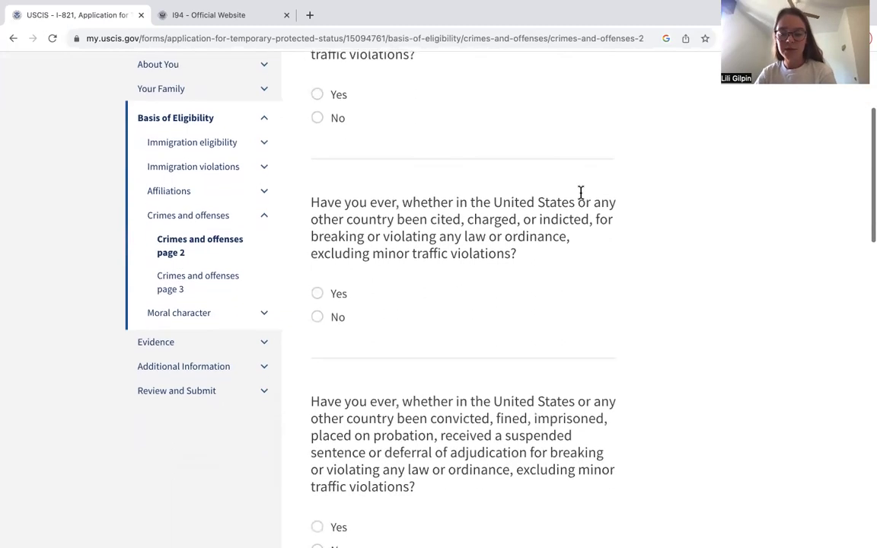
scroll(581, 194, "up", 3)
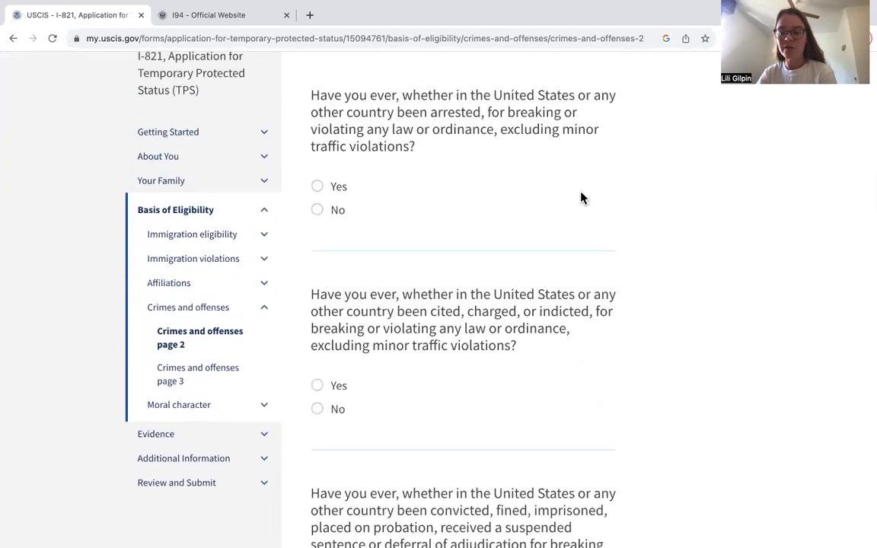
scroll(591, 299, "down", 5)
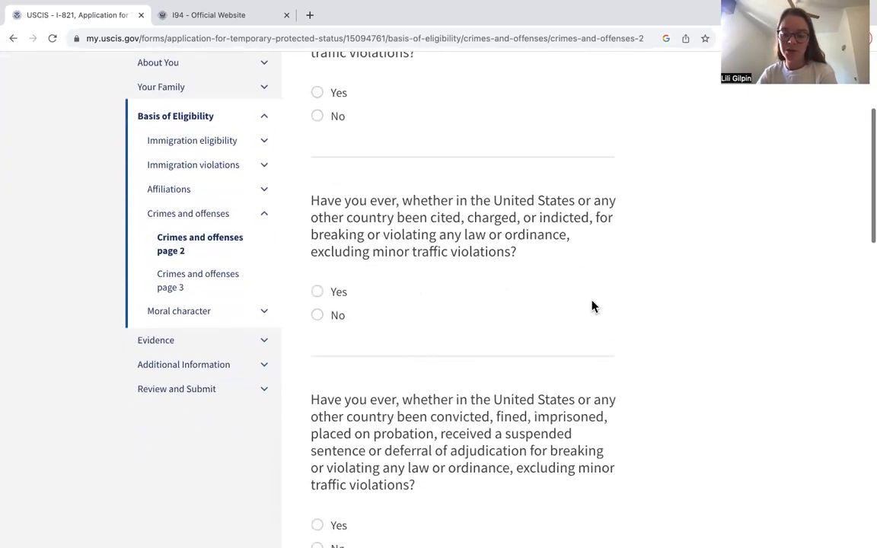
scroll(593, 306, "down", 2)
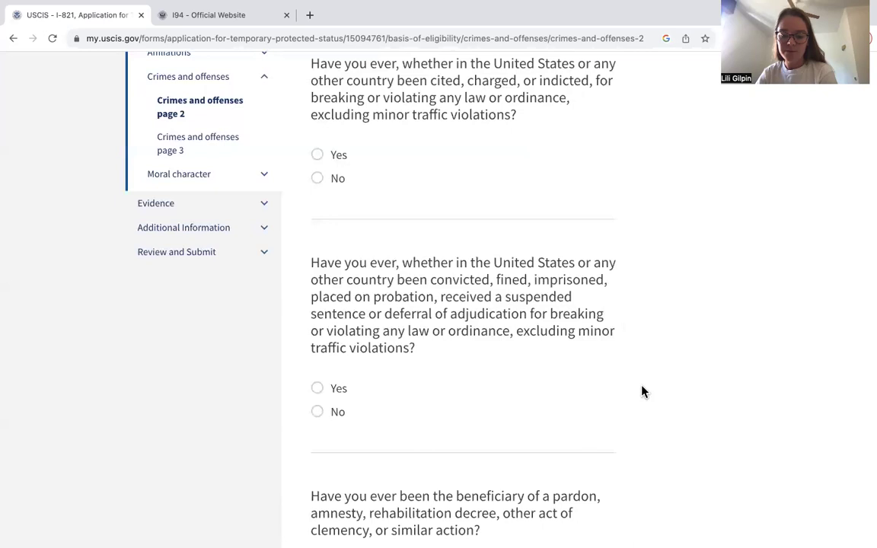
scroll(642, 391, "down", 3)
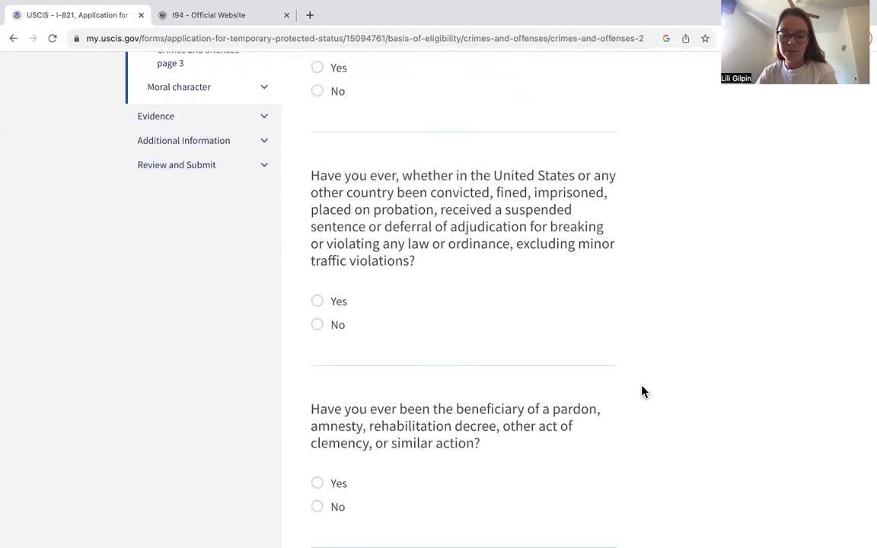
scroll(642, 392, "down", 5)
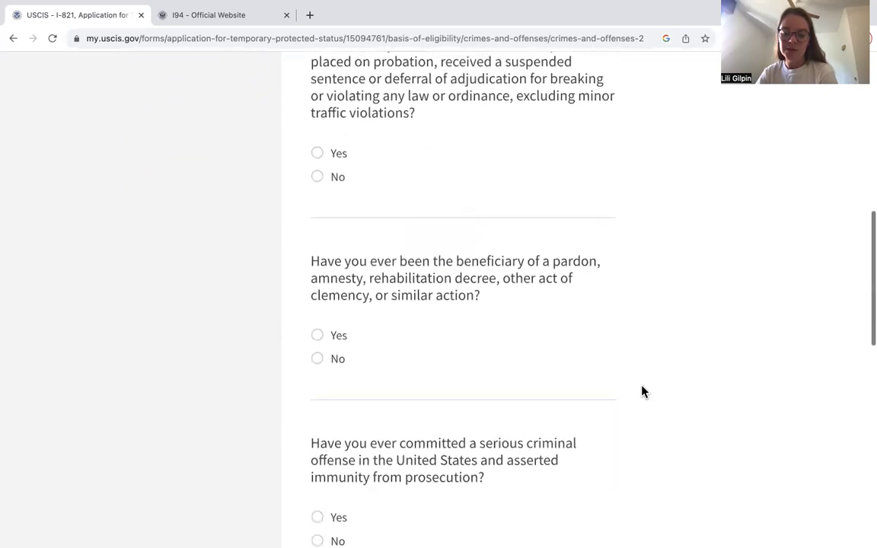
scroll(642, 391, "down", 3)
scroll(641, 391, "down", 2)
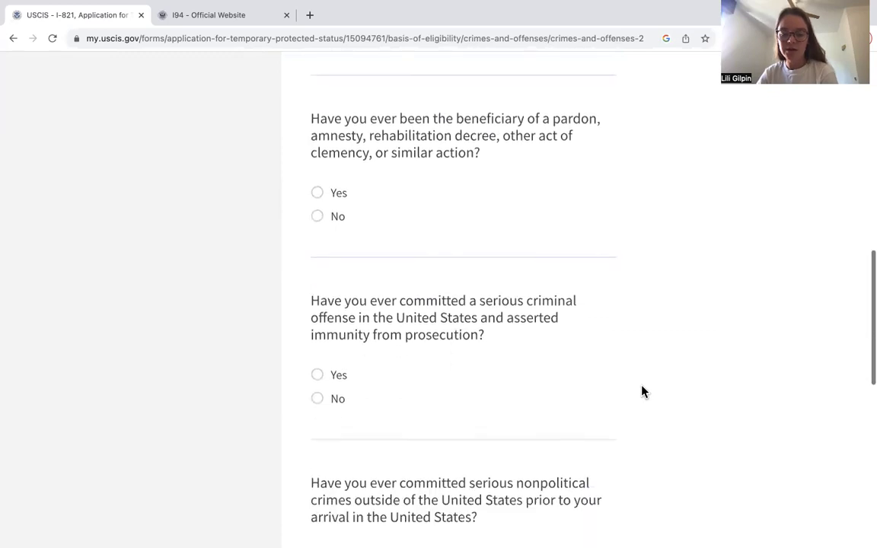
scroll(642, 392, "down", 3)
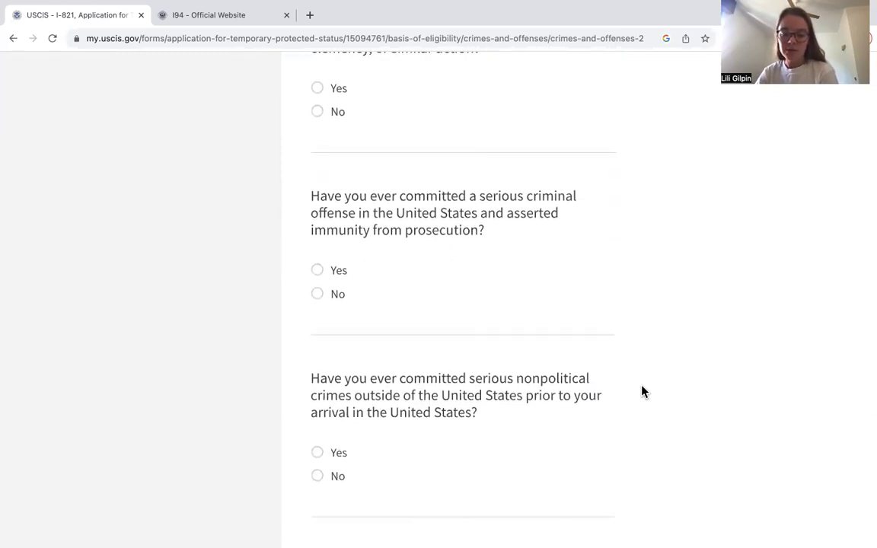
scroll(642, 392, "down", 3)
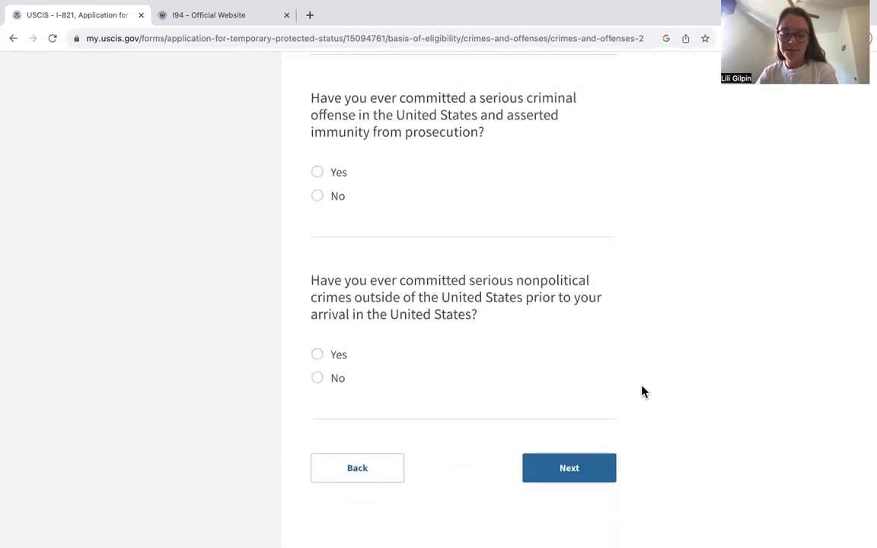
scroll(642, 392, "down", 2)
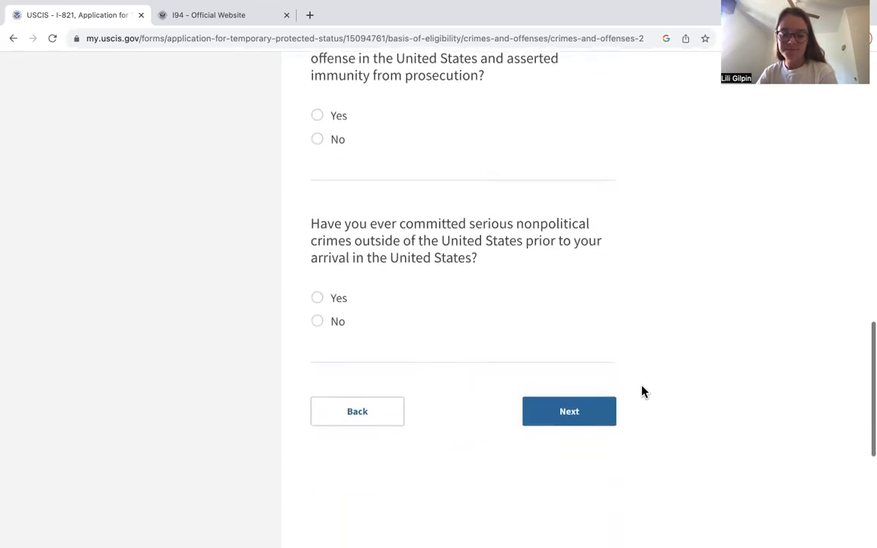
left_click(591, 414)
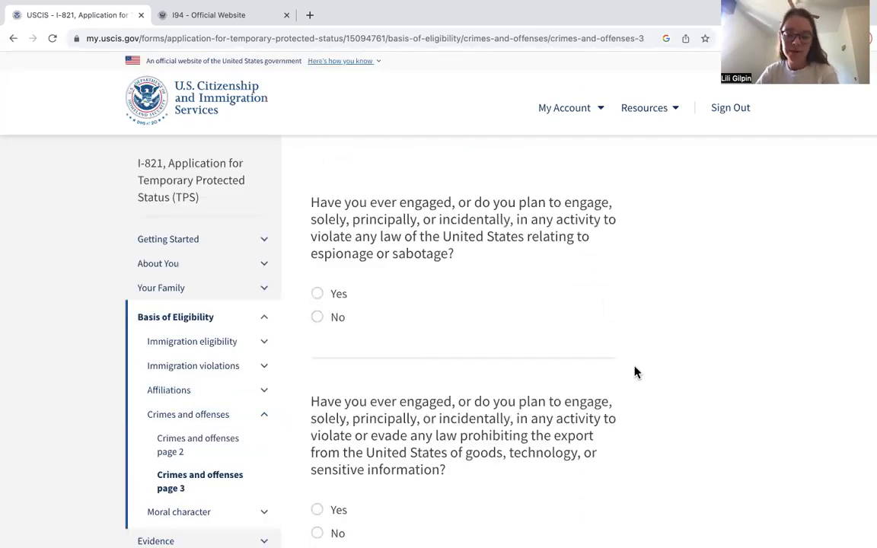
- Review the Crimes and offenses page 3 questions, from espionage to danger to U.S. security, and continue to Moral character without answering
scroll(636, 372, "down", 3)
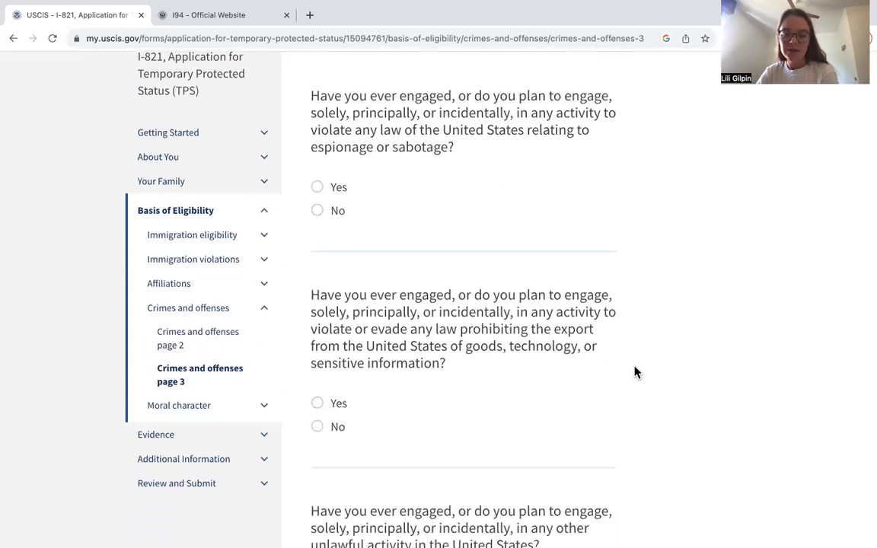
scroll(637, 371, "down", 3)
scroll(637, 372, "down", 3)
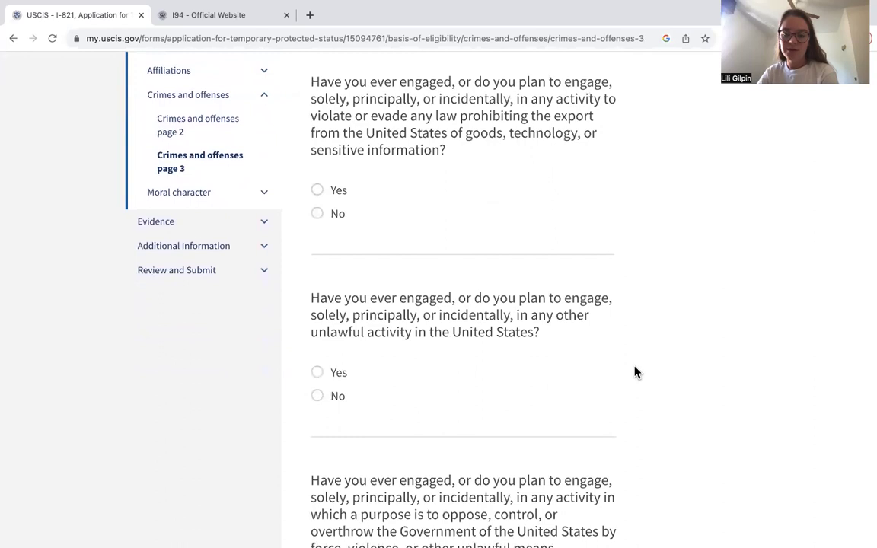
scroll(637, 372, "down", 3)
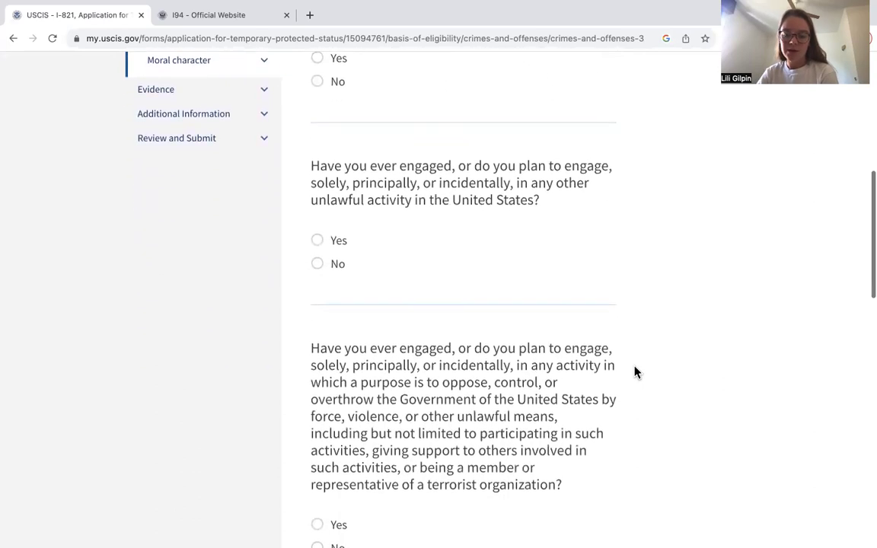
scroll(637, 372, "down", 6)
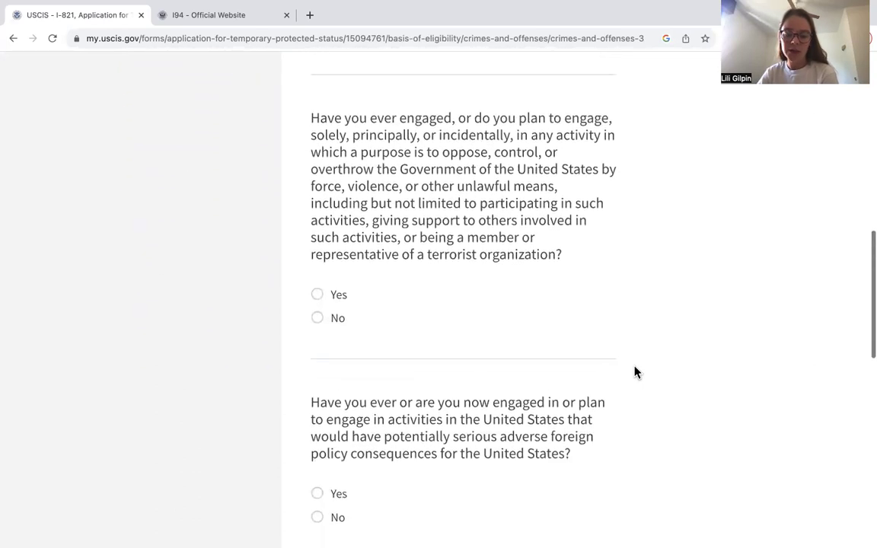
scroll(636, 372, "down", 2)
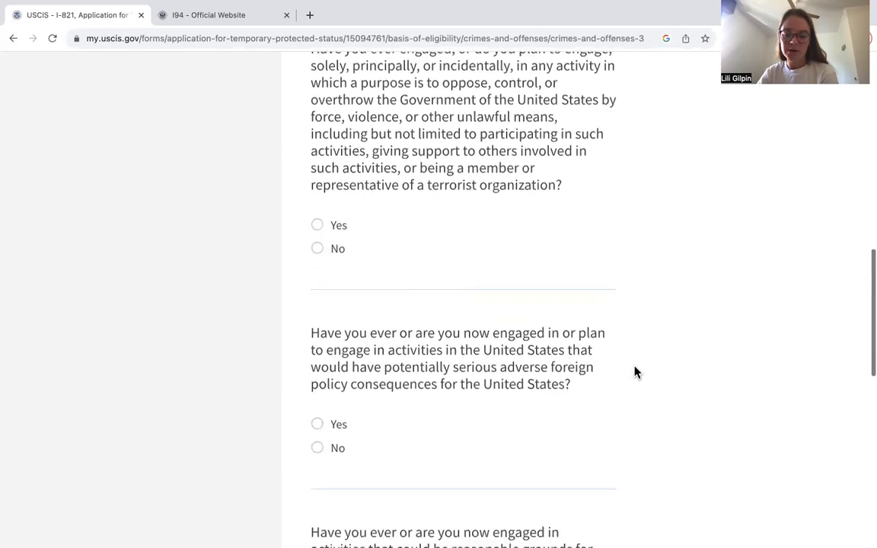
scroll(636, 371, "down", 2)
scroll(637, 371, "down", 3)
scroll(636, 370, "down", 3)
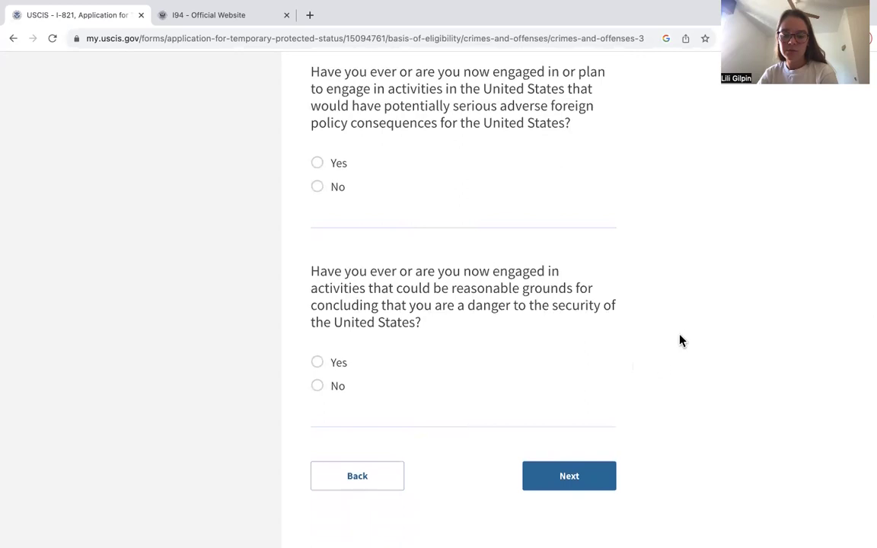
scroll(681, 340, "down", 3)
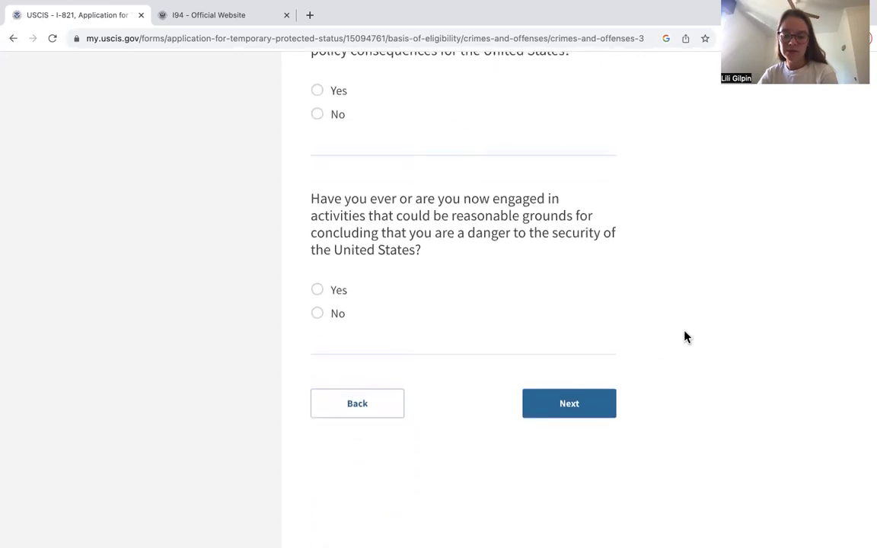
left_click(601, 413)
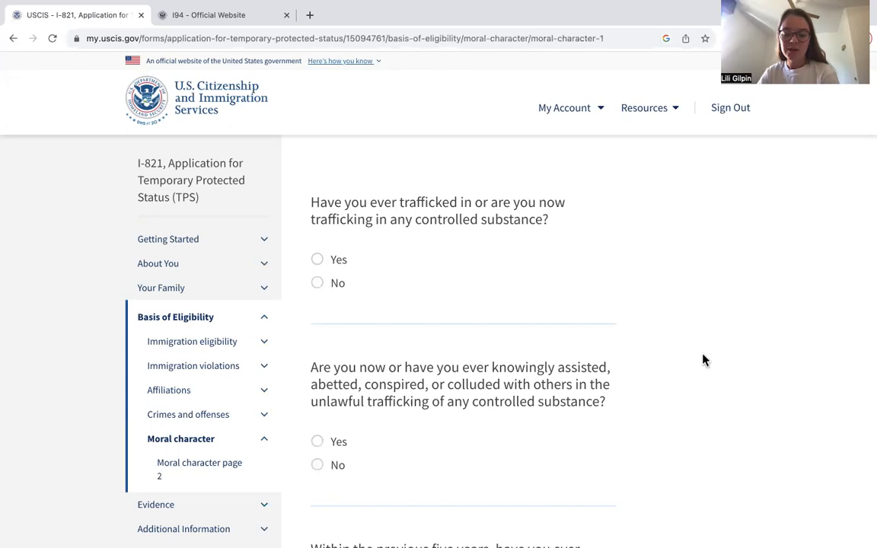
- Review the first-page Moral character questions on controlled substance trafficking, prostitution, commercial vice and drug abuse, and continue to Moral character page 2
scroll(702, 373, "down", 2)
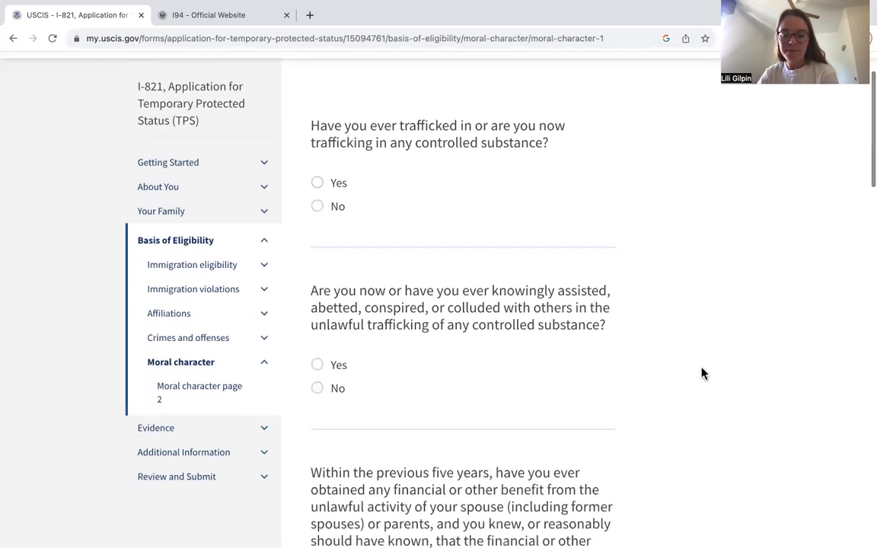
scroll(615, 214, "down", 3)
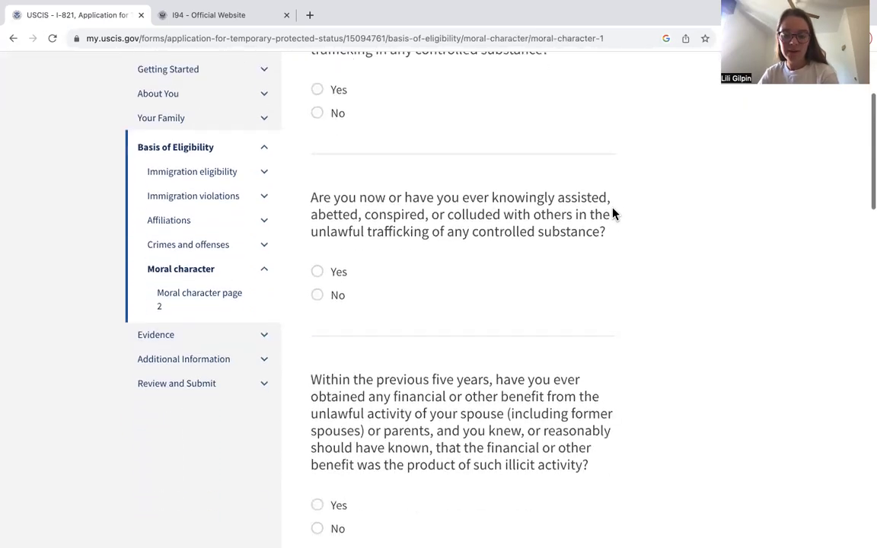
scroll(616, 214, "down", 3)
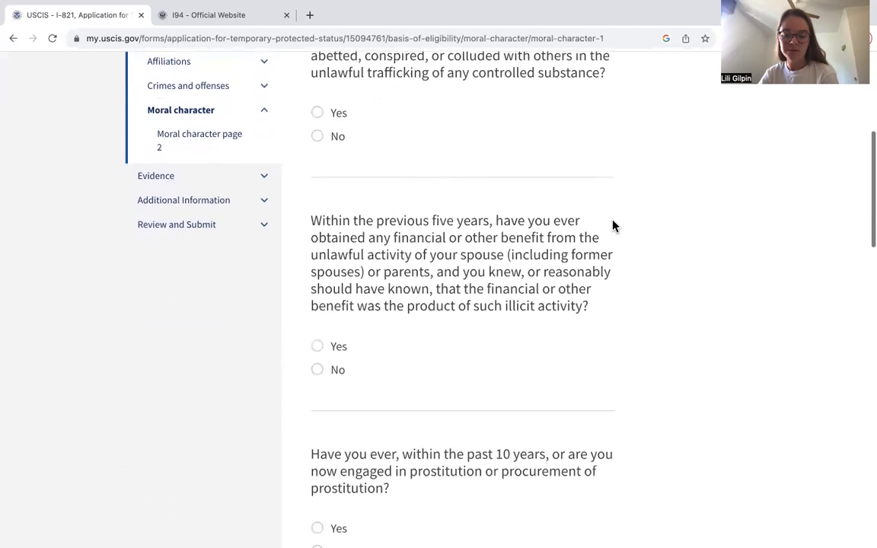
scroll(623, 327, "down", 3)
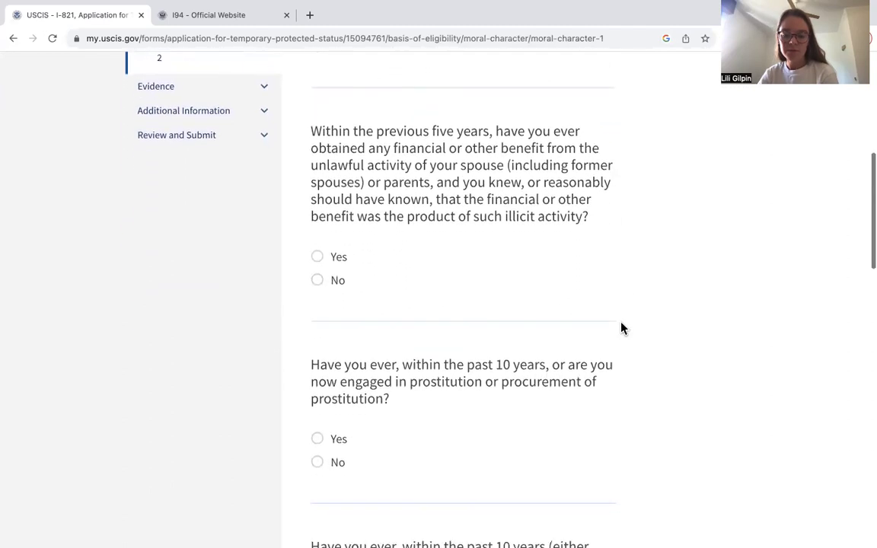
scroll(623, 327, "down", 4)
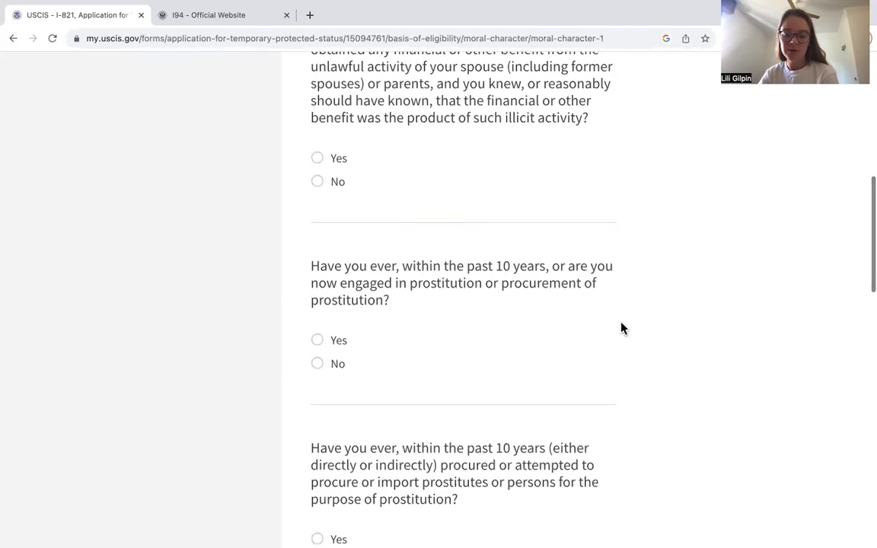
scroll(623, 327, "down", 3)
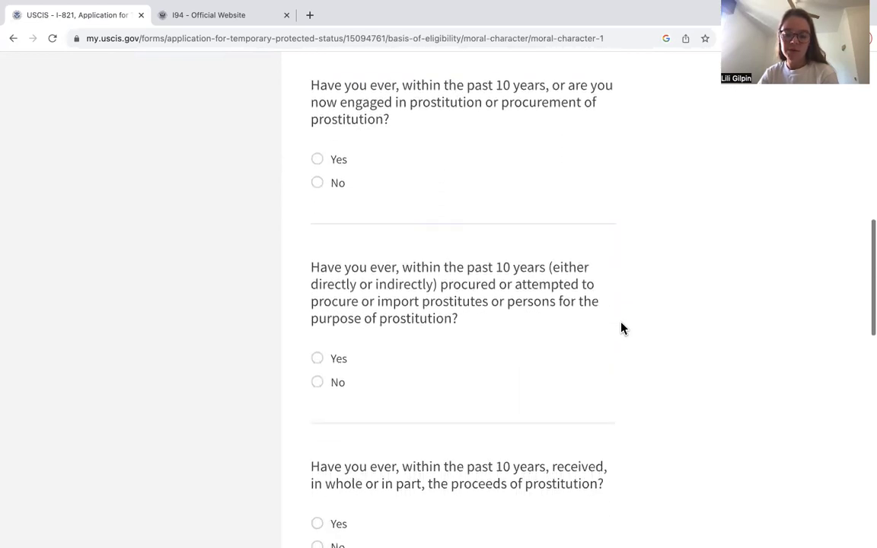
scroll(622, 328, "down", 5)
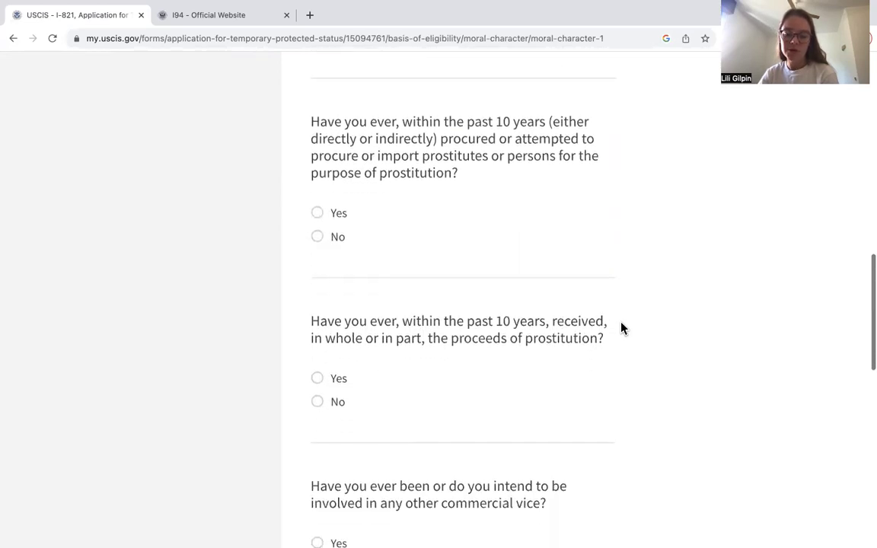
scroll(623, 327, "down", 4)
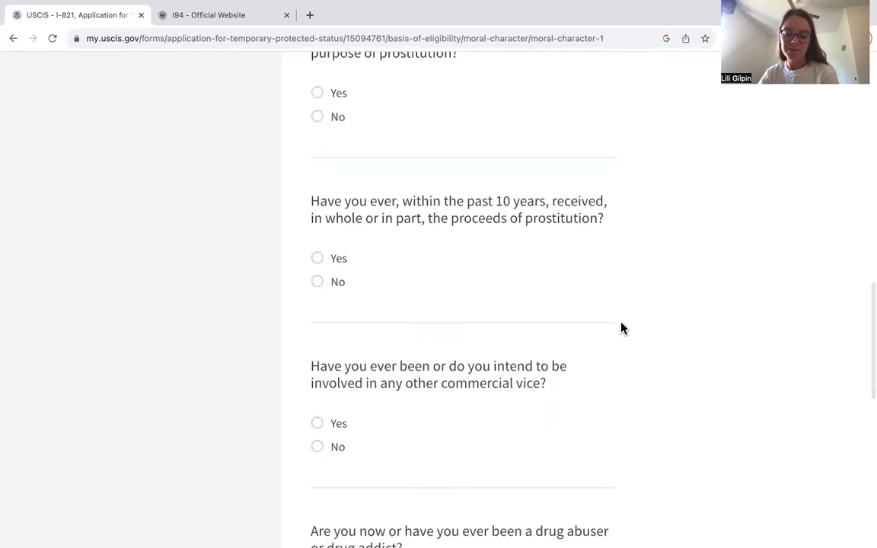
scroll(621, 327, "down", 4)
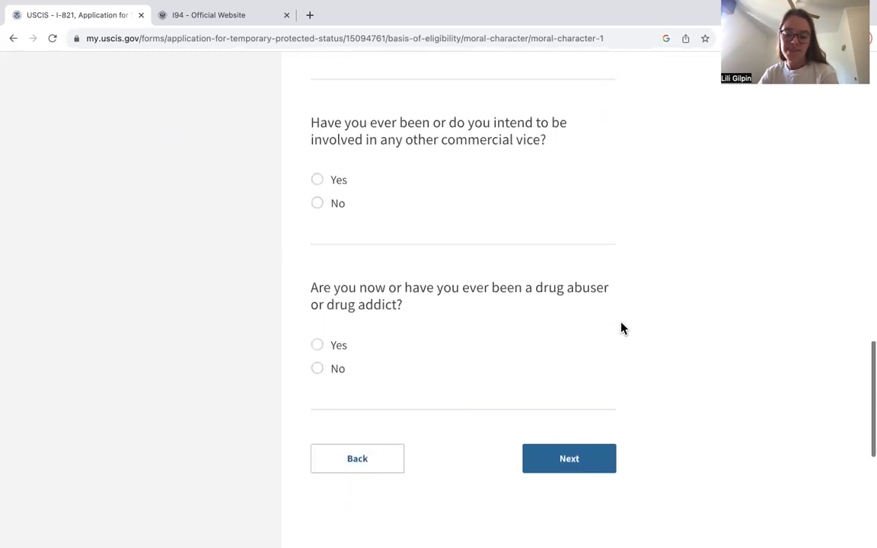
left_click(579, 460)
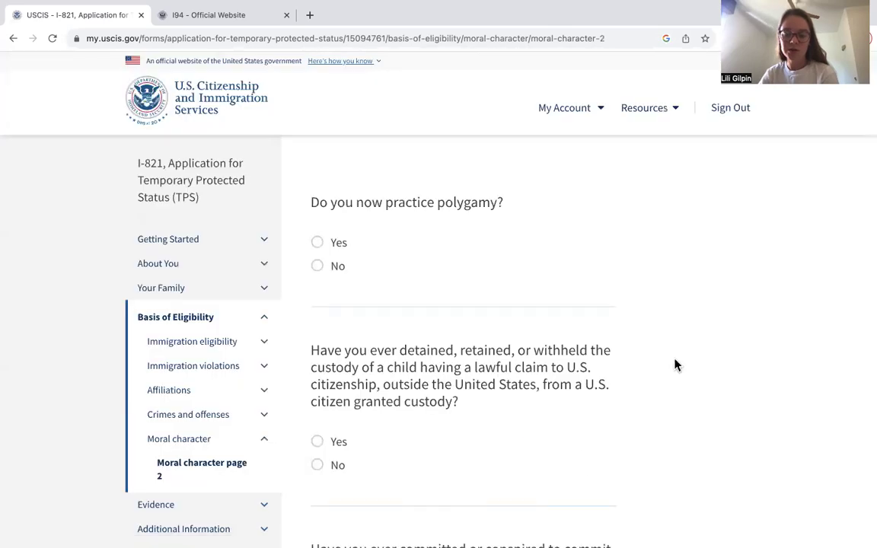
- Review the Moral character page 2 questions on polygamy, child custody, human trafficking and money laundering, and continue to the Evidence section
scroll(674, 365, "down", 3)
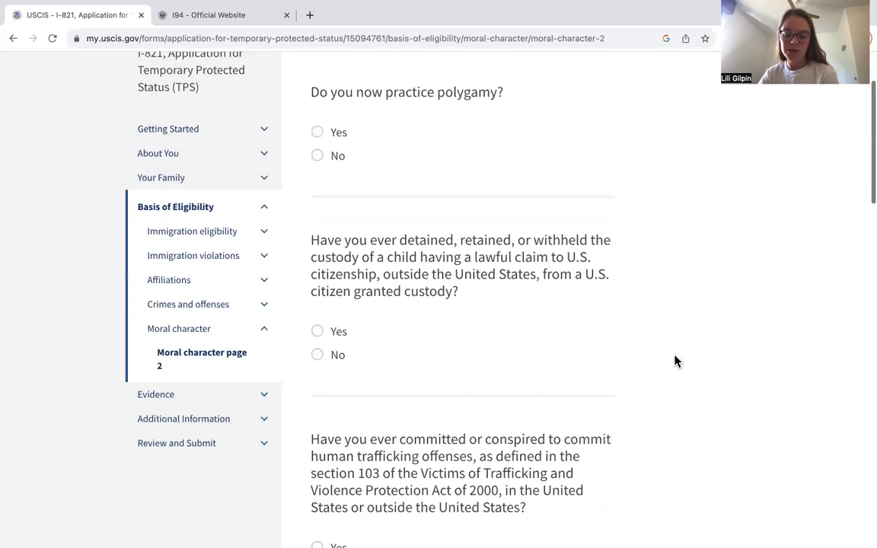
scroll(674, 362, "down", 3)
scroll(674, 362, "down", 3)
scroll(675, 362, "down", 1)
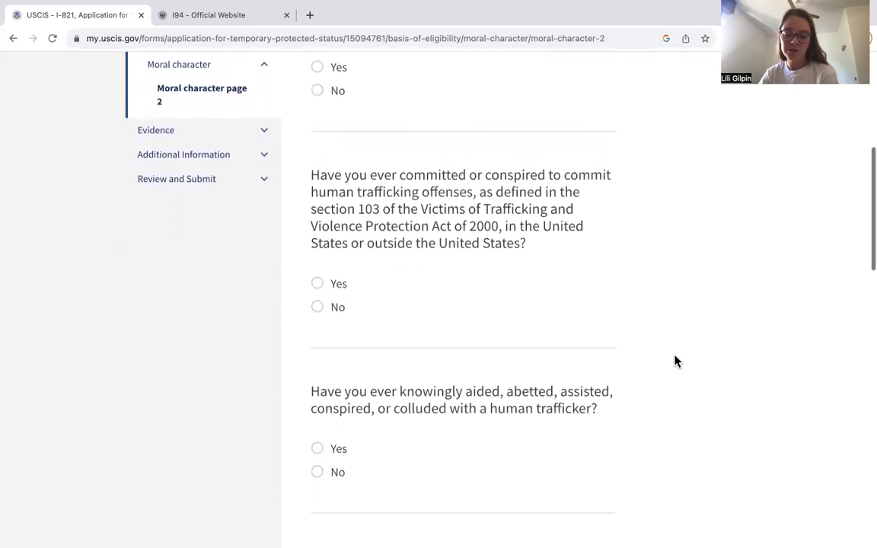
scroll(676, 360, "down", 2)
scroll(676, 361, "down", 2)
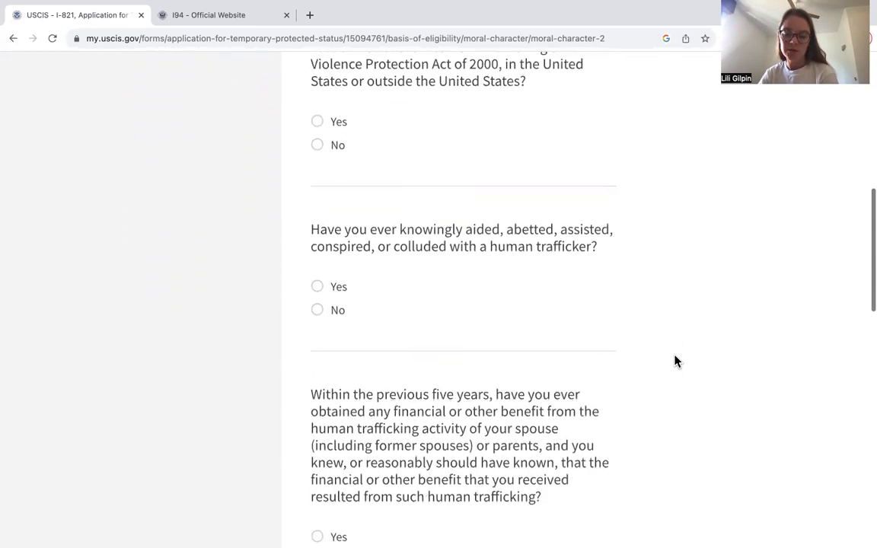
scroll(676, 361, "down", 1)
scroll(676, 361, "down", 2)
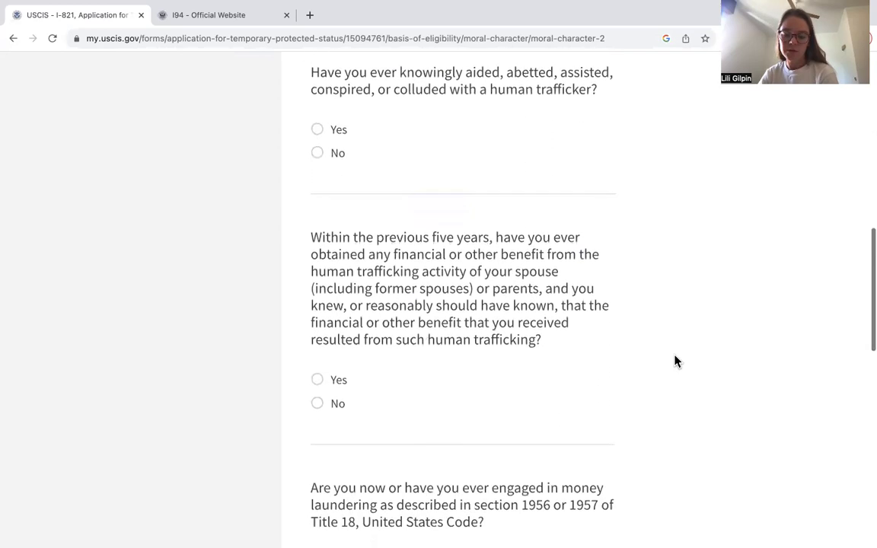
scroll(676, 361, "down", 2)
scroll(676, 361, "down", 2)
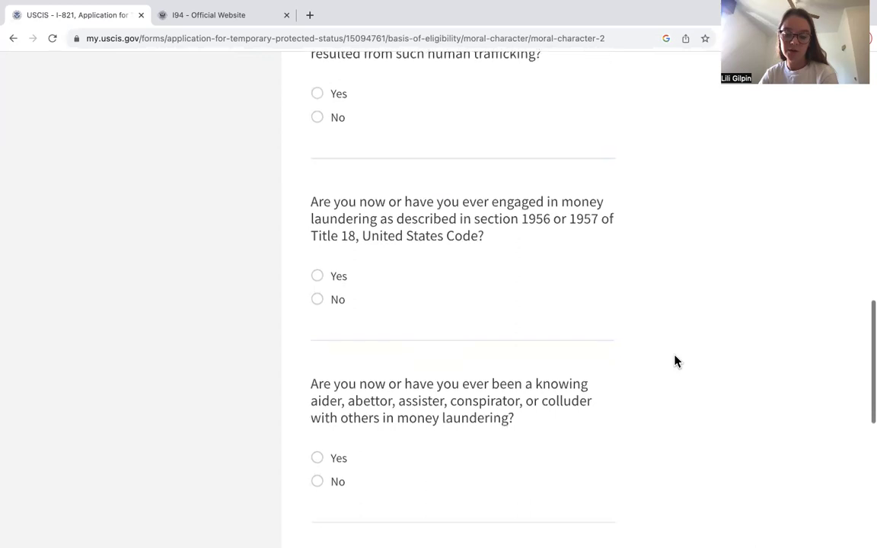
scroll(676, 361, "down", 1)
left_click(579, 495)
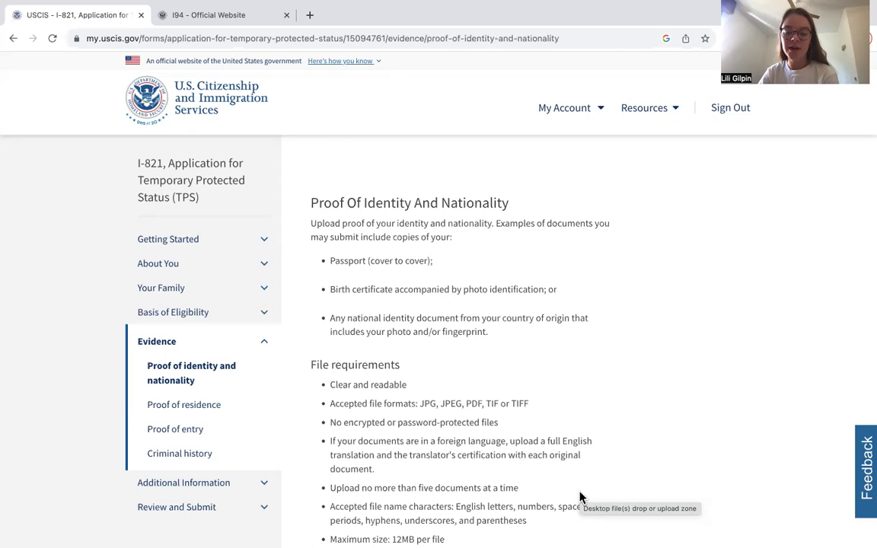
- Review the Proof of identity and nationality document examples and file requirements, and continue to Proof of residence without uploading files
scroll(660, 396, "down", 2)
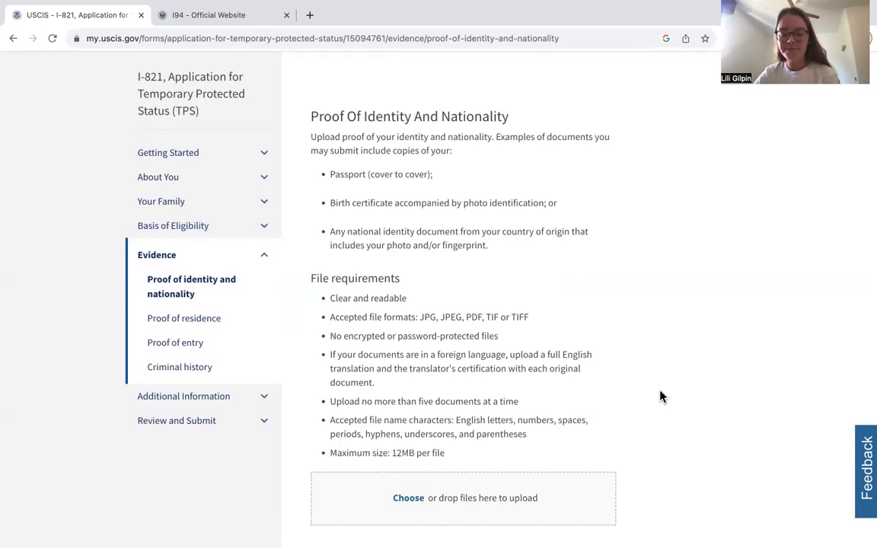
scroll(661, 396, "down", 1)
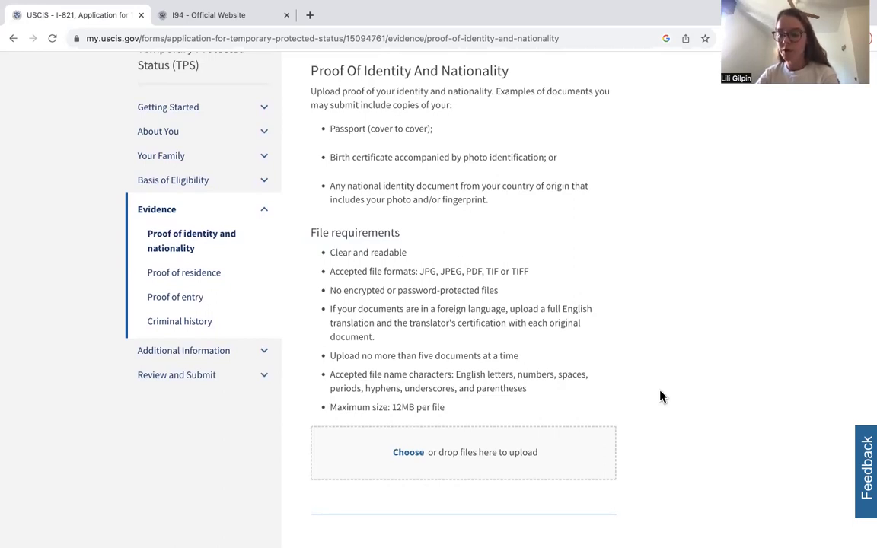
scroll(661, 396, "down", 2)
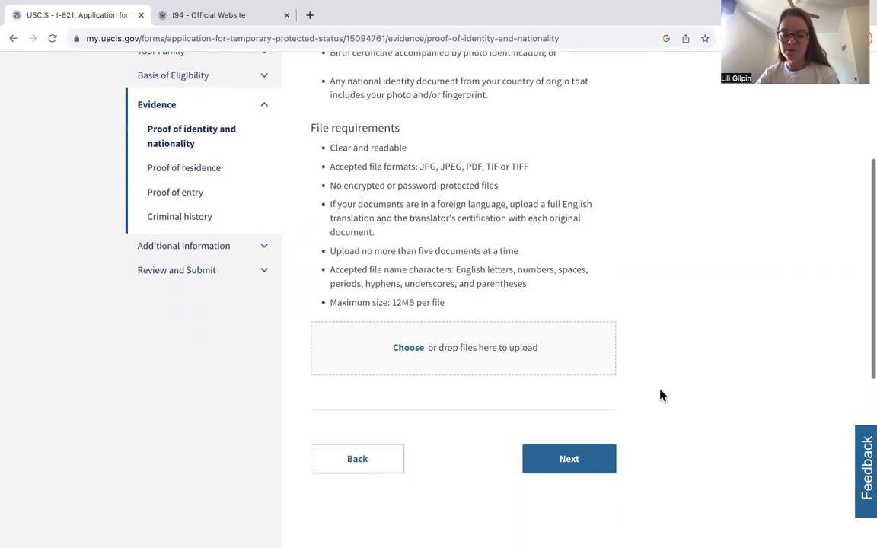
left_click(597, 450)
scroll(597, 452, "down", 3)
left_click(591, 450)
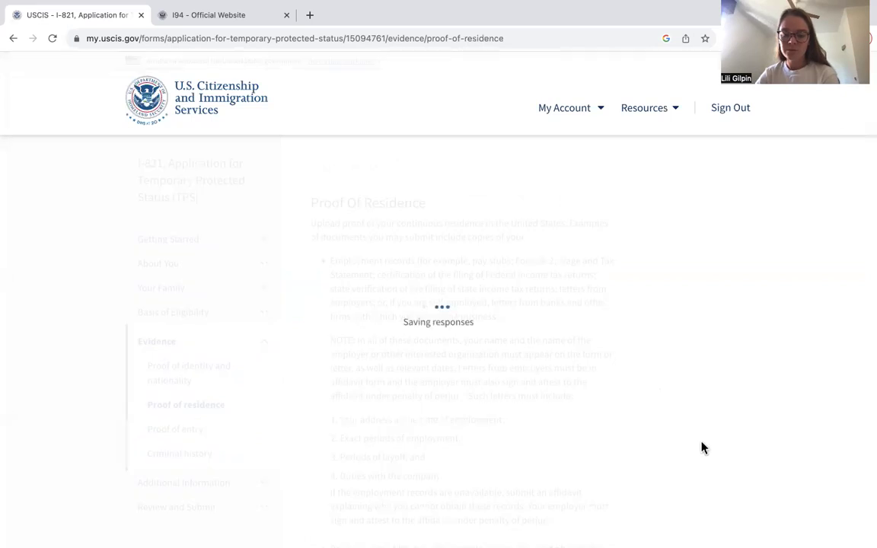
- Review the Proof of residence document examples and file requirements, and continue to Proof of entry without uploading files
scroll(702, 448, "down", 2)
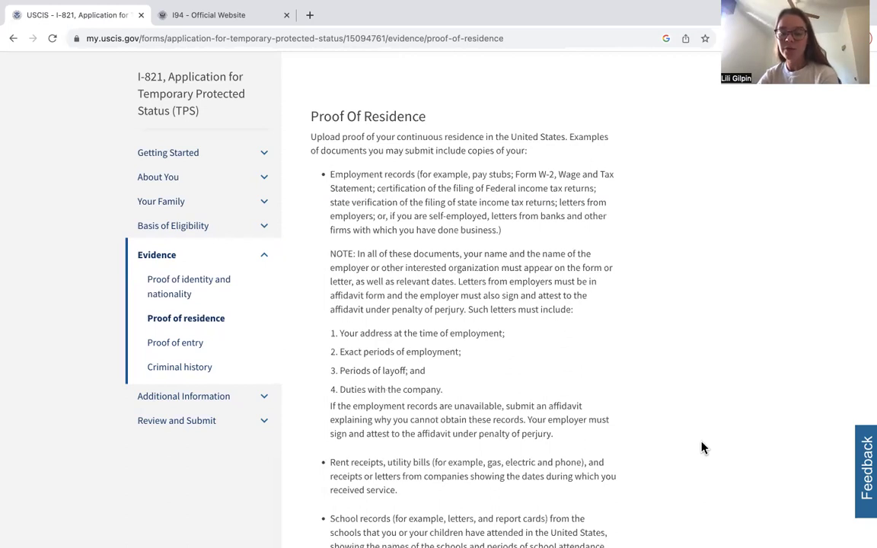
scroll(701, 448, "down", 1)
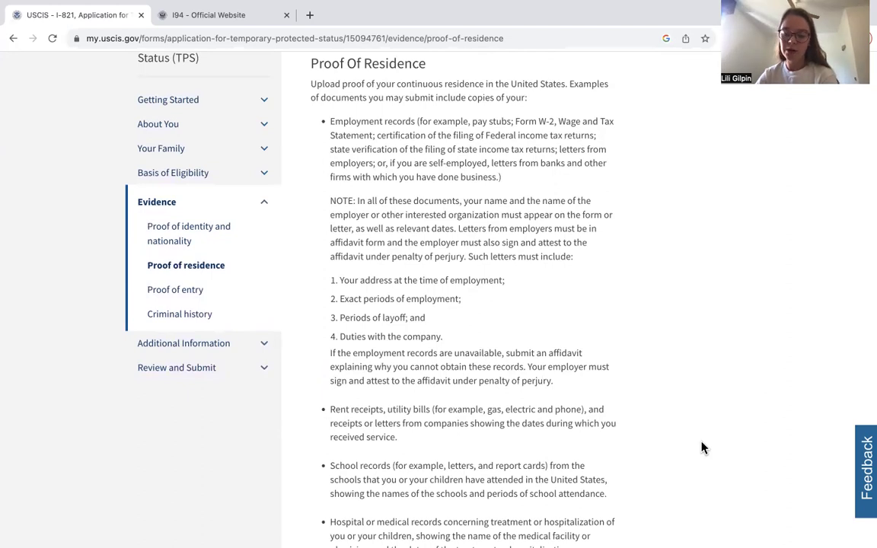
scroll(701, 448, "down", 3)
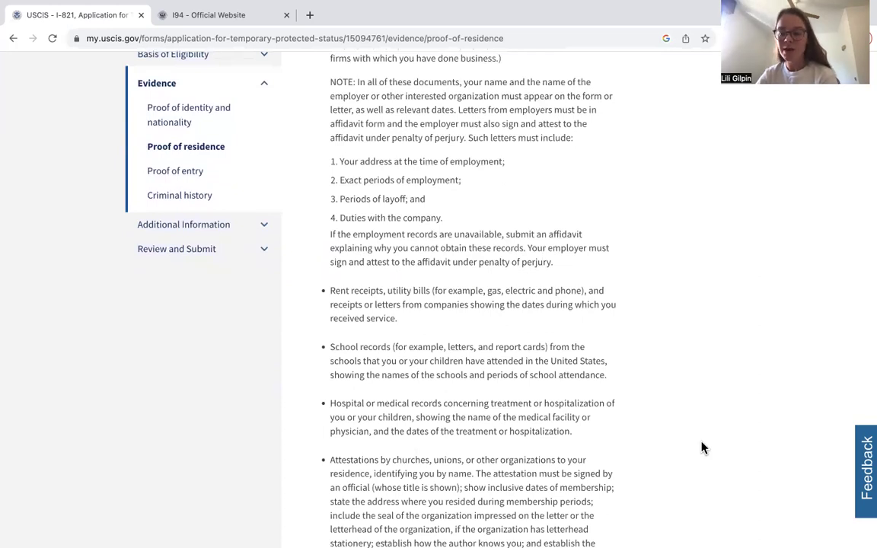
scroll(702, 448, "down", 3)
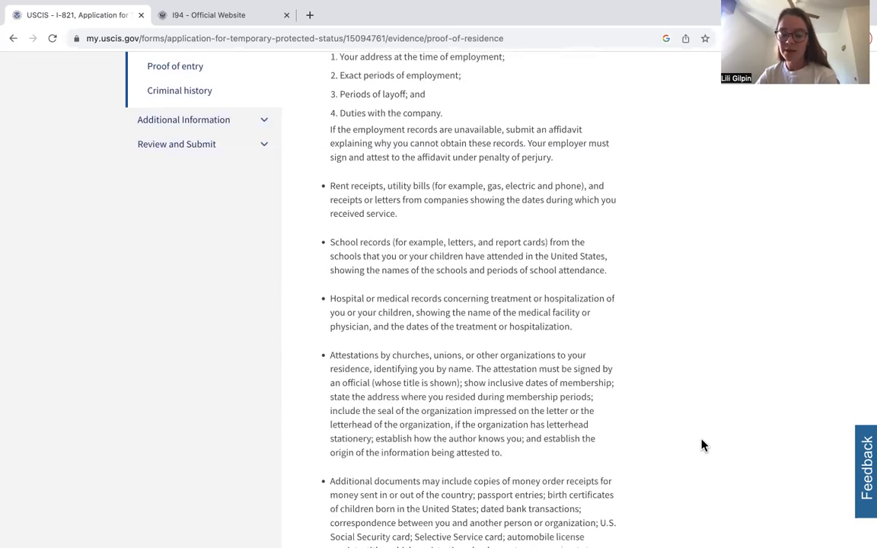
scroll(702, 448, "down", 3)
scroll(702, 445, "down", 2)
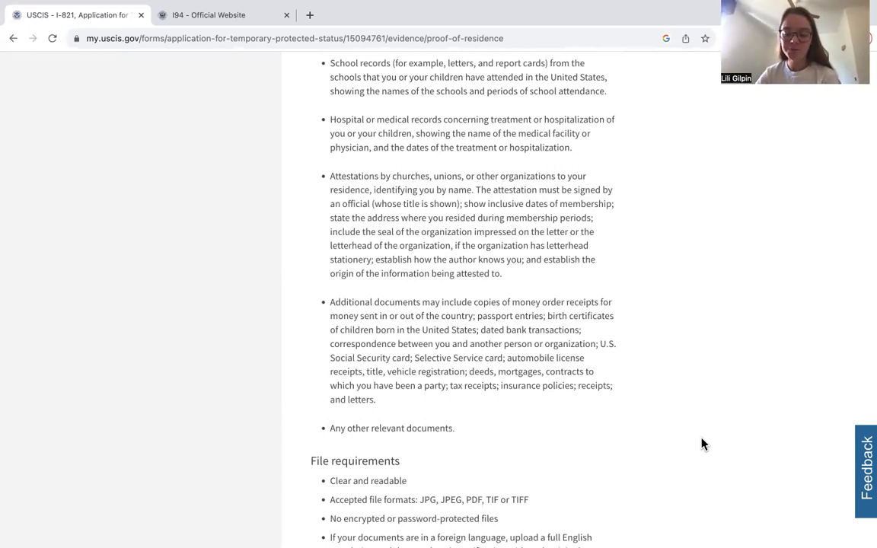
scroll(702, 445, "down", 5)
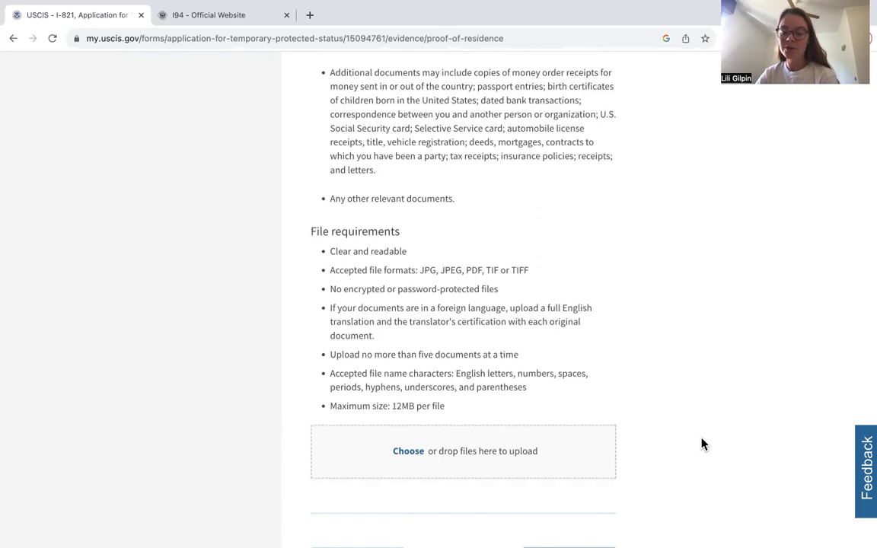
scroll(702, 445, "down", 3)
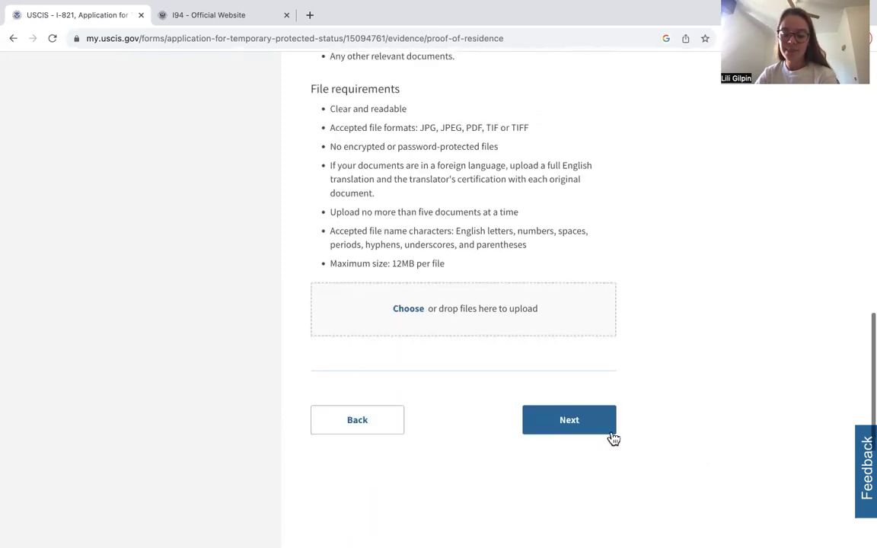
left_click(607, 423)
scroll(607, 424, "down", 1)
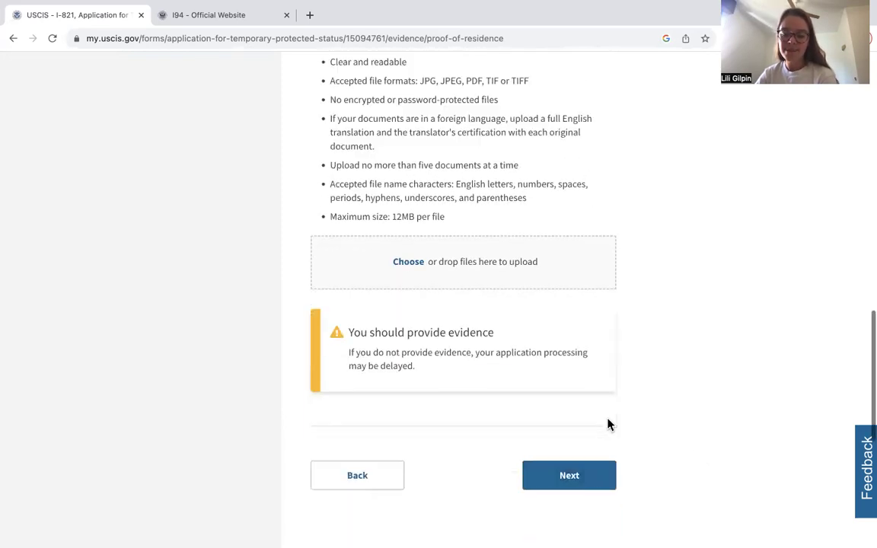
left_click(597, 435)
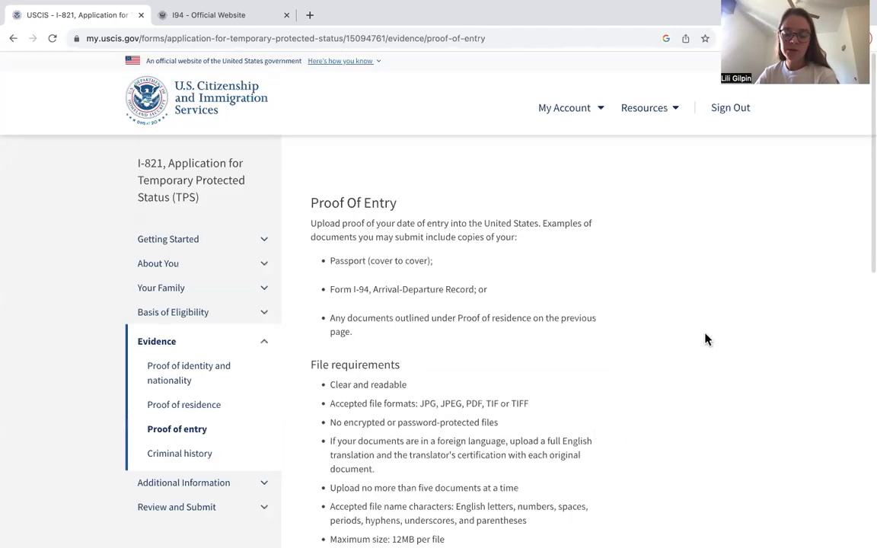
- Review the Proof of entry document examples and file requirements, and continue to Criminal history without uploading files
scroll(712, 338, "down", 1)
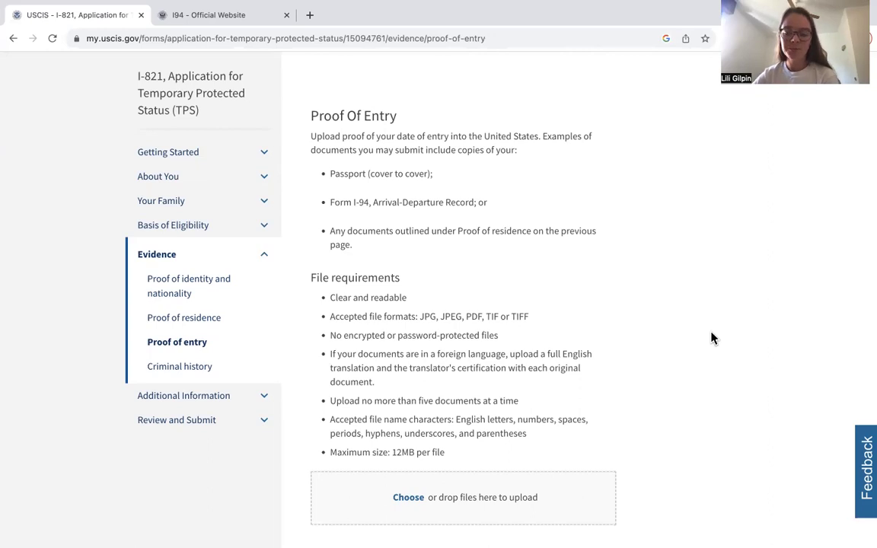
scroll(712, 339, "down", 3)
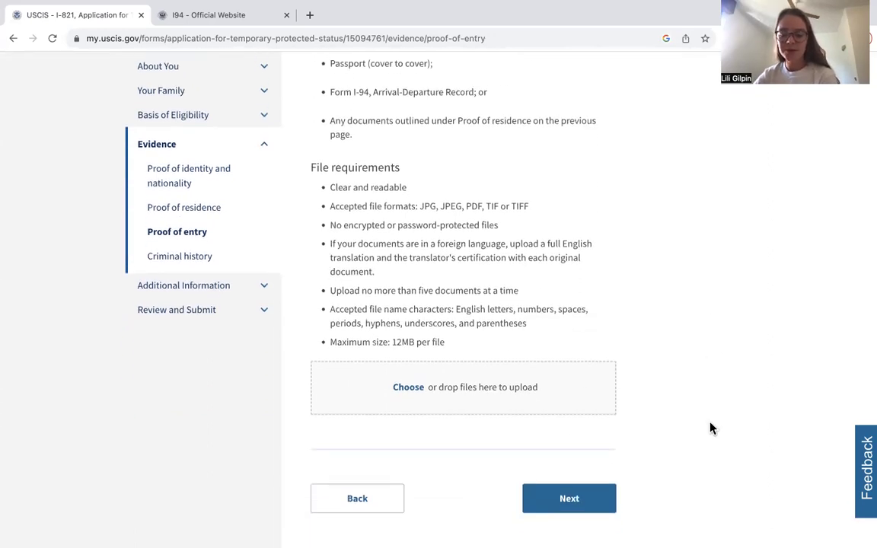
scroll(710, 428, "down", 1)
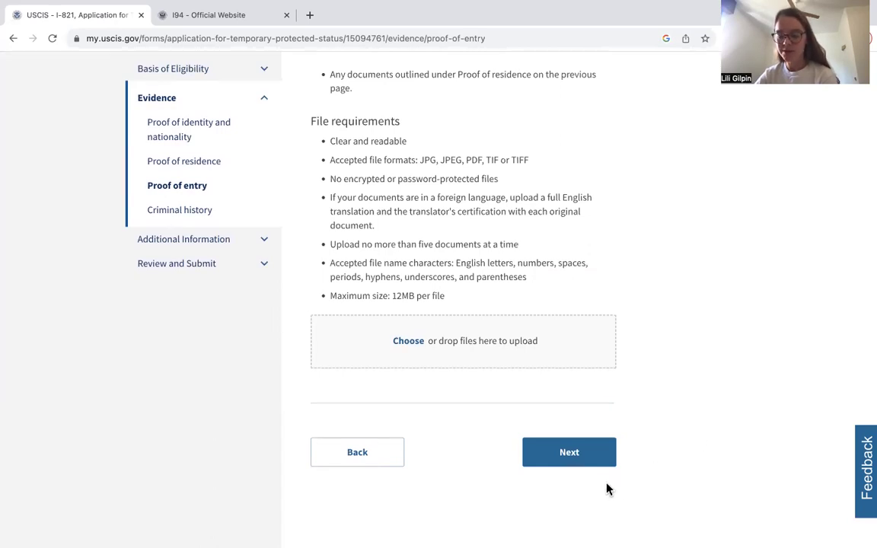
left_click(604, 457)
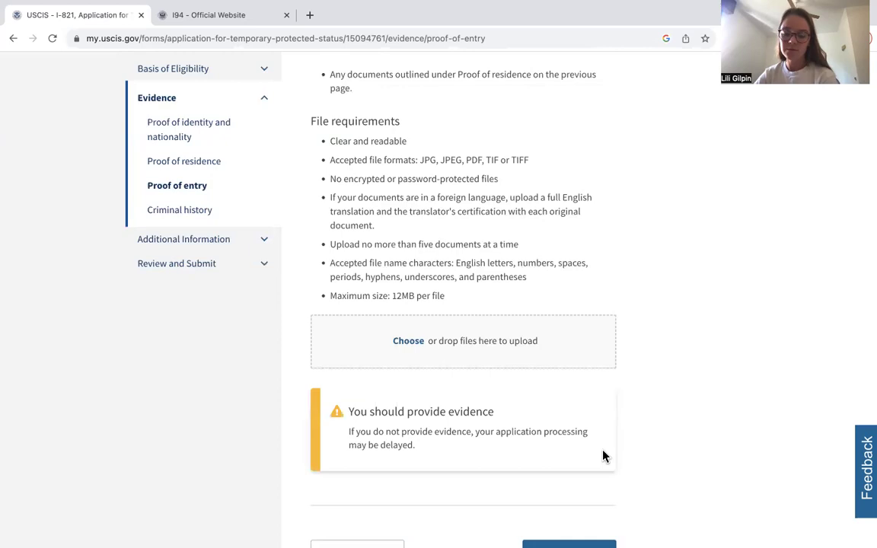
scroll(593, 462, "down", 2)
left_click(589, 473)
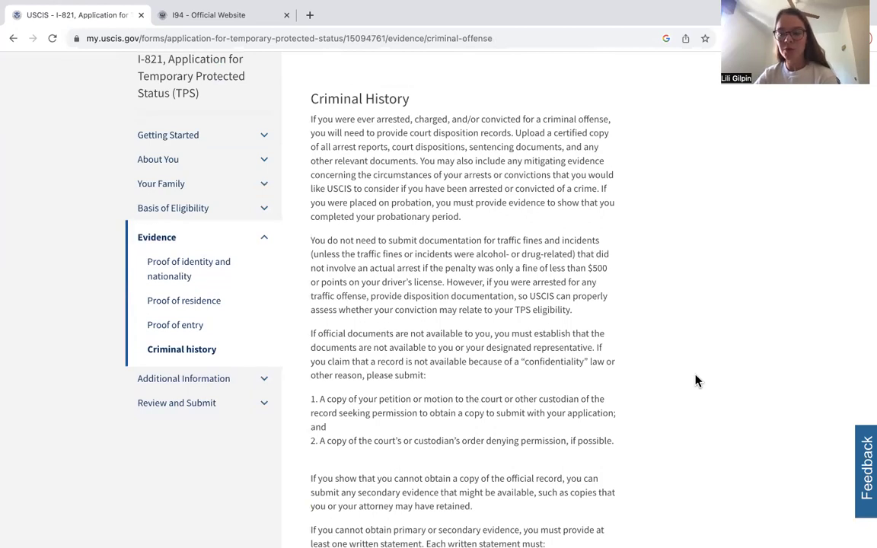
- Review the Criminal history instructions on court records, unavailable documents, written statements and file requirements, and continue to Additional Information without uploading files
scroll(697, 380, "down", 3)
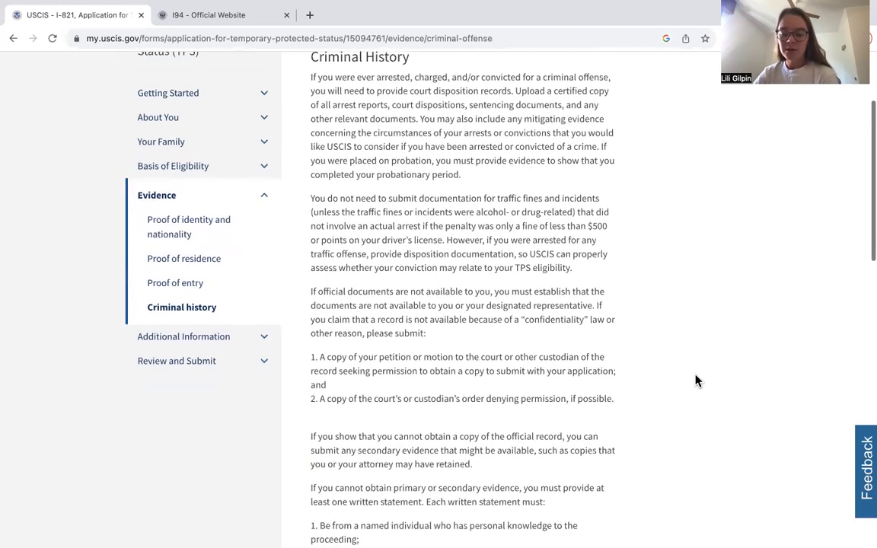
scroll(697, 381, "down", 2)
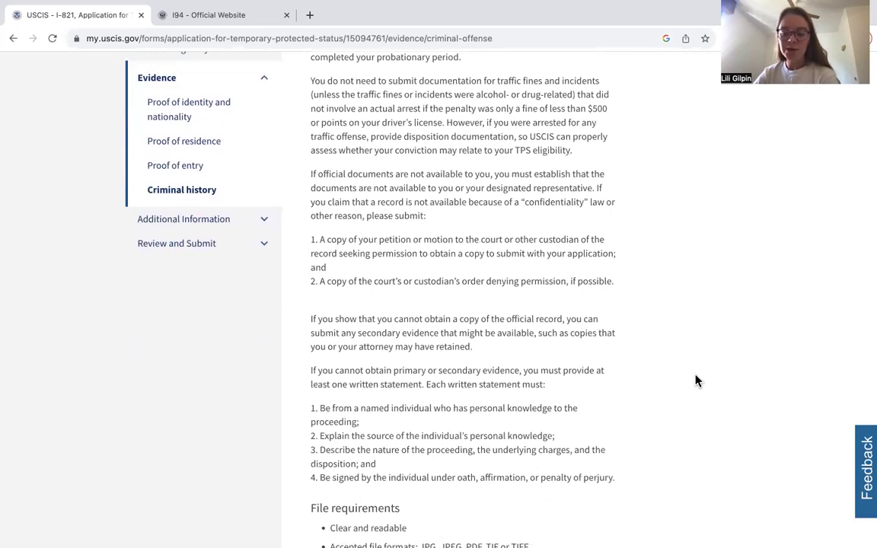
scroll(697, 381, "down", 1)
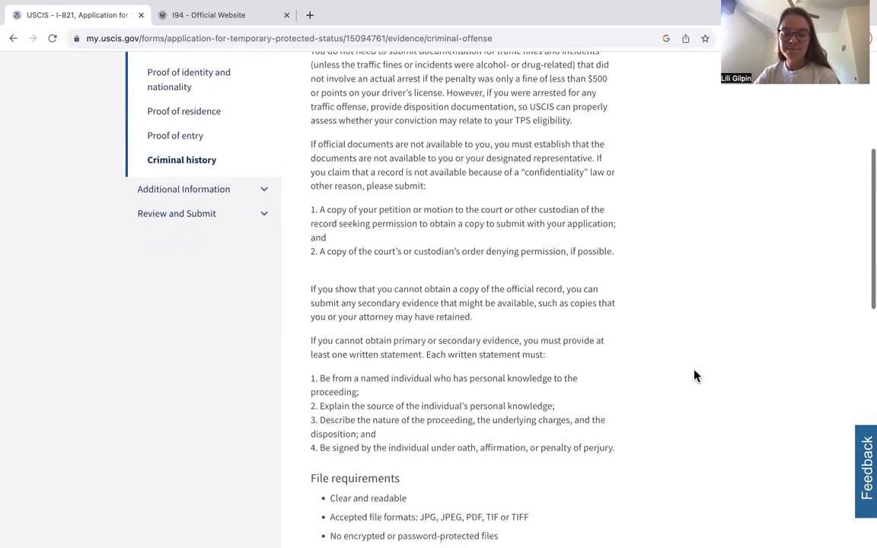
scroll(697, 375, "down", 1)
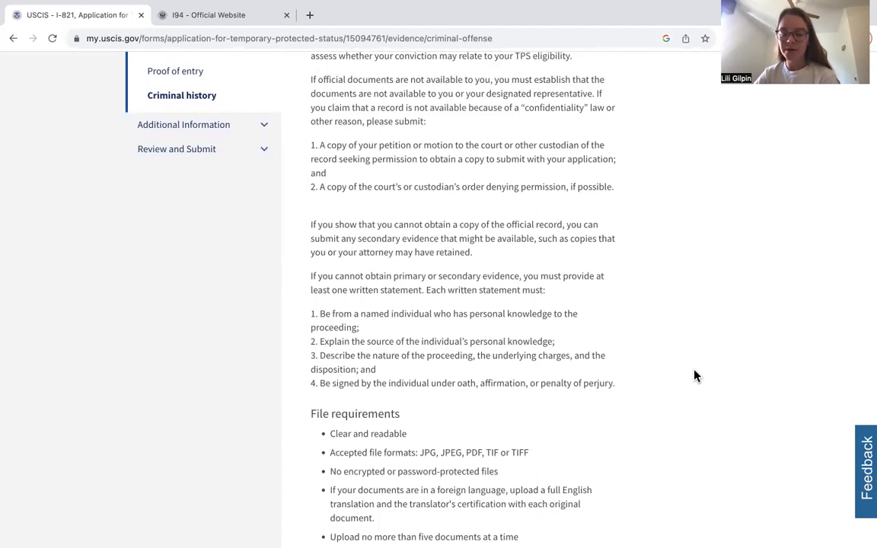
scroll(695, 375, "down", 2)
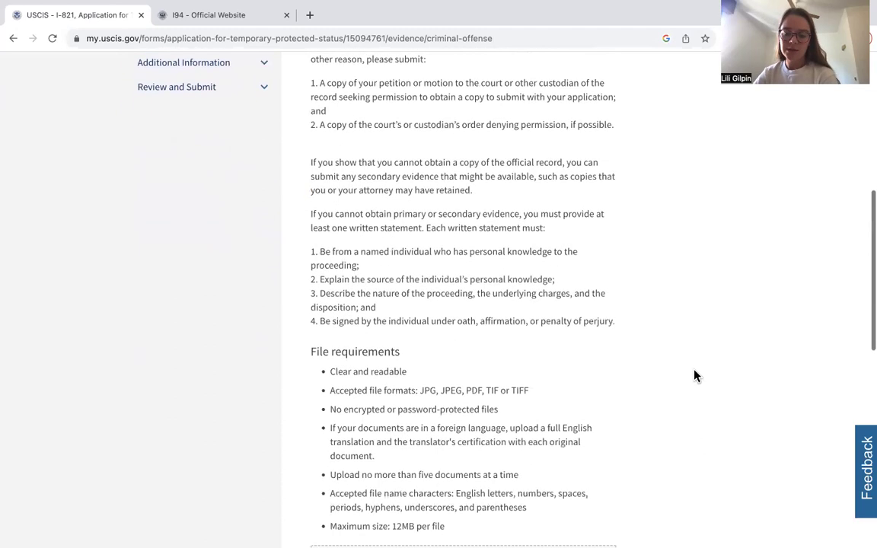
scroll(695, 375, "up", 1)
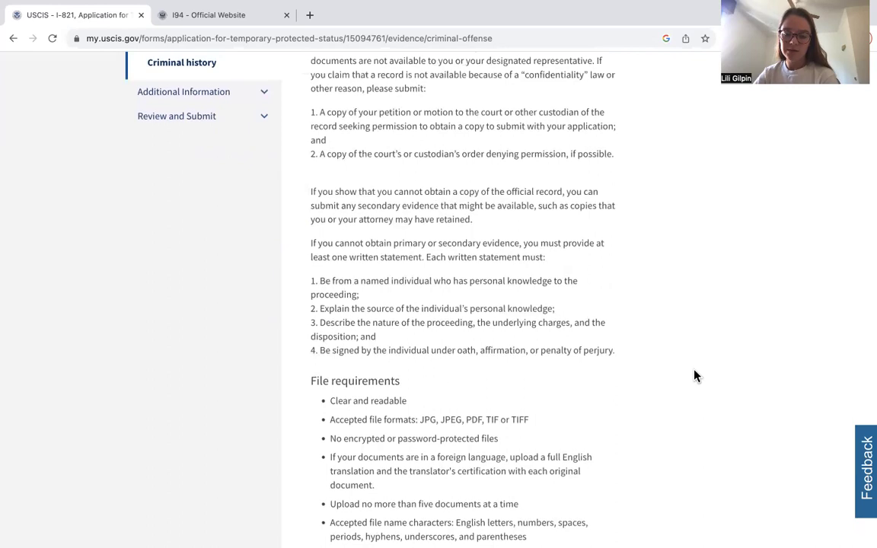
scroll(695, 375, "down", 2)
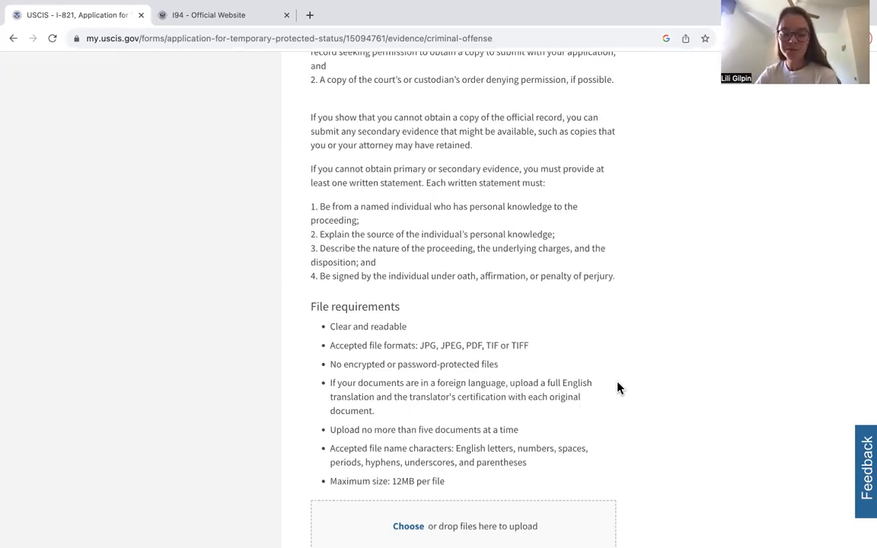
scroll(618, 388, "down", 3)
scroll(618, 387, "down", 2)
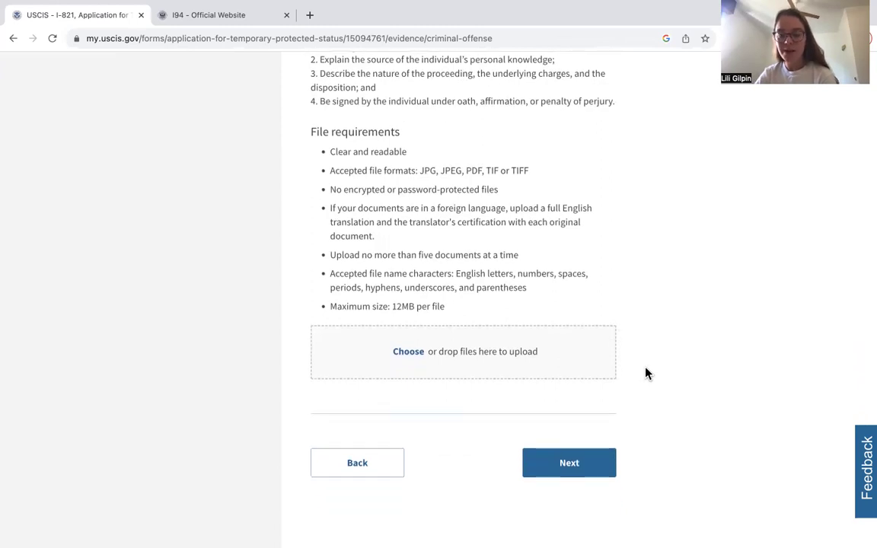
left_click(587, 470)
scroll(587, 470, "down", 2)
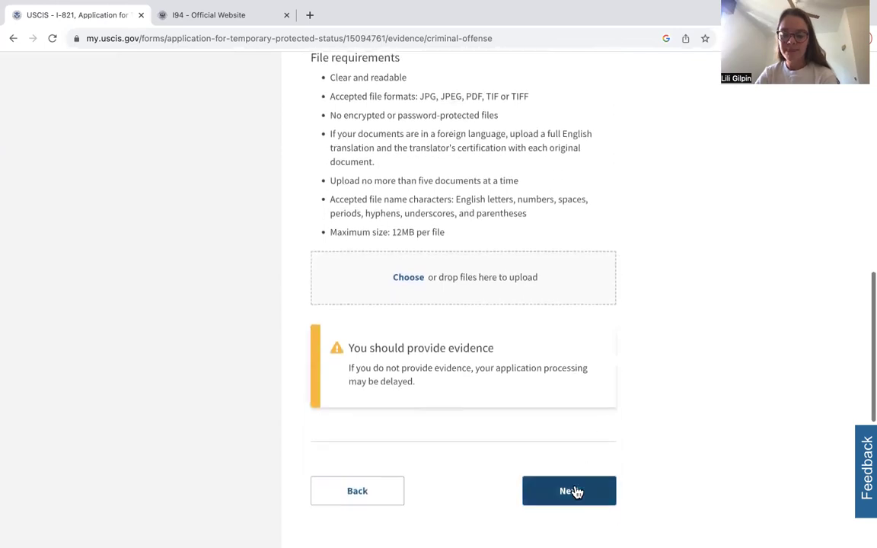
left_click(575, 491)
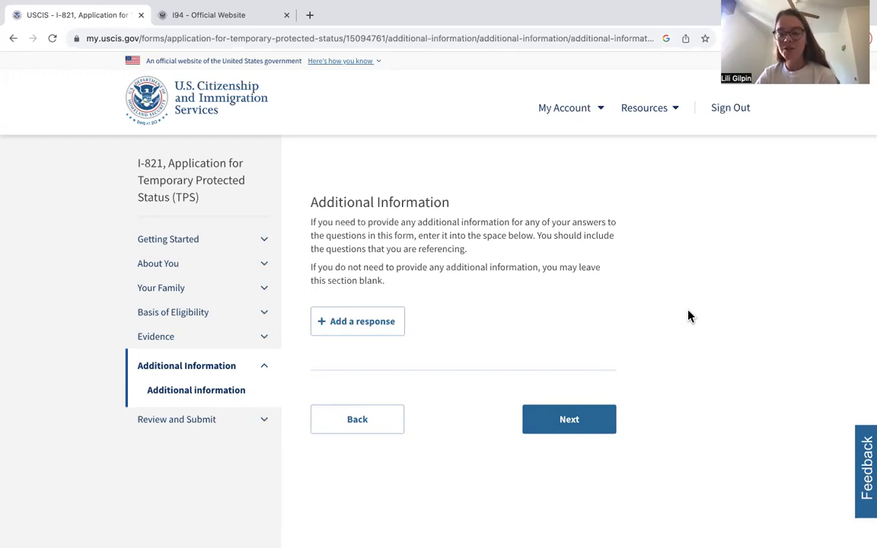
- View the blank Additional Information response fields, cancel the response, and continue to Review and Submit
left_click(361, 328)
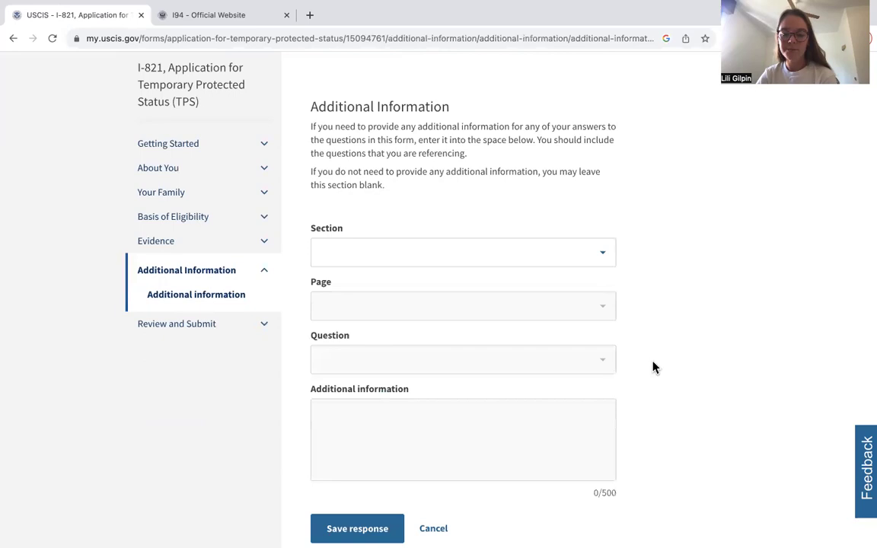
scroll(654, 366, "down", 3)
left_click(445, 431)
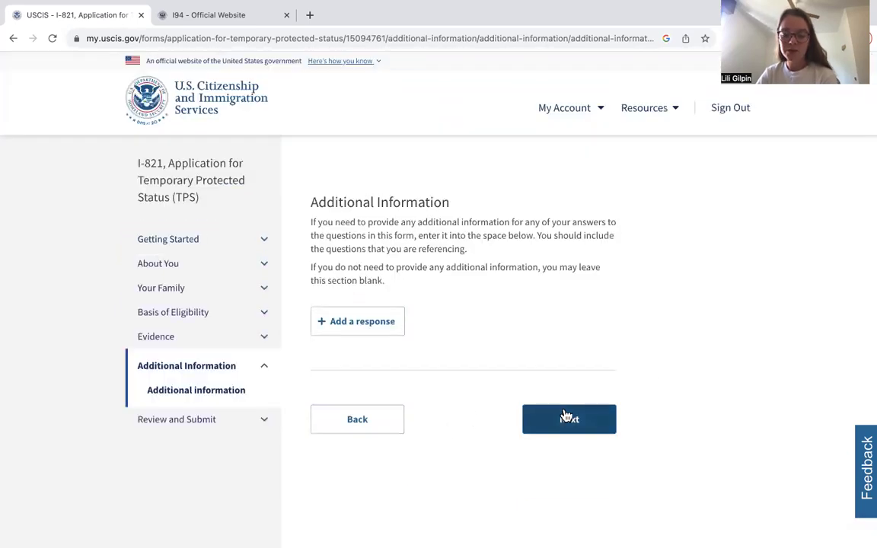
left_click(567, 417)
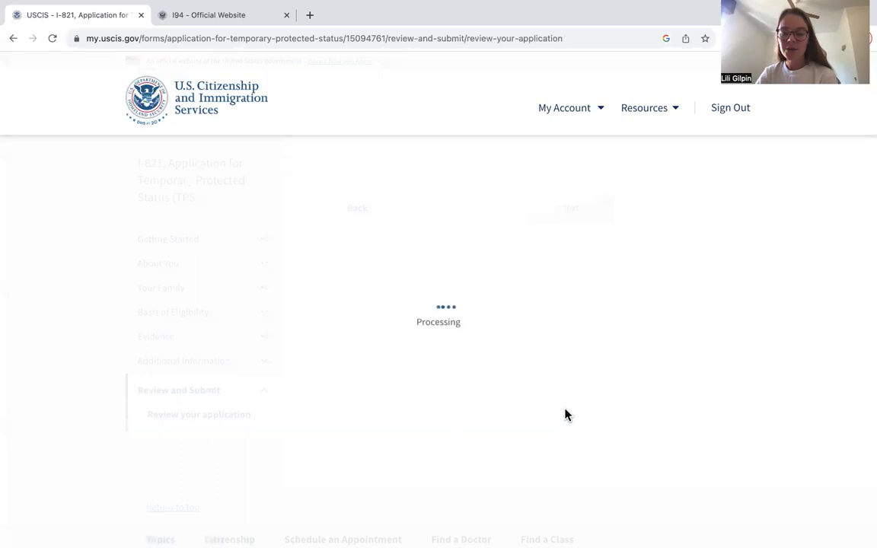
- Examine the application review page, including the filing fee, the refund policy and all listed alerts and warnings
scroll(565, 413, "down", 2)
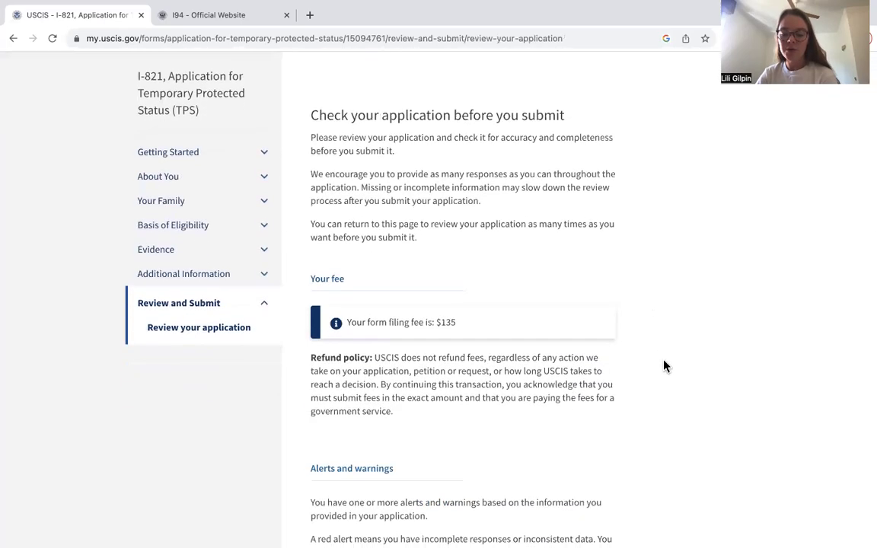
scroll(664, 367, "down", 5)
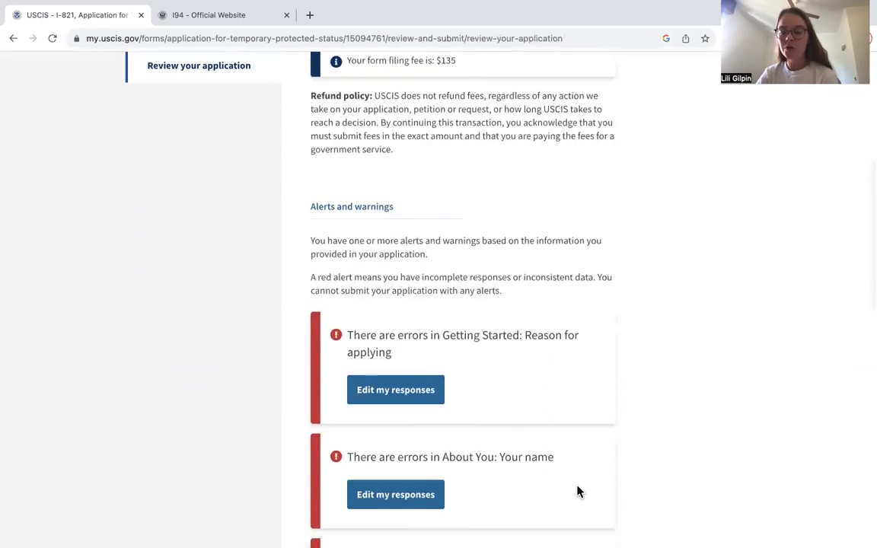
scroll(734, 304, "up", 3)
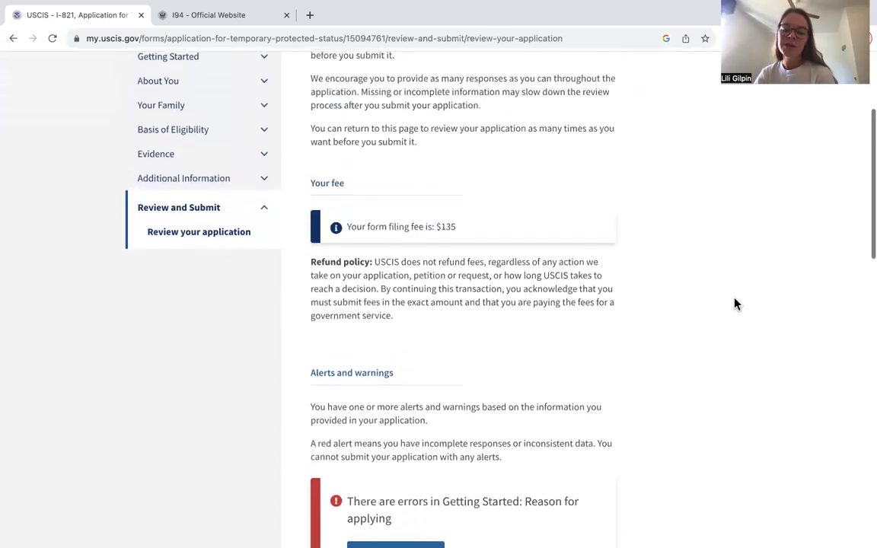
scroll(736, 304, "up", 2)
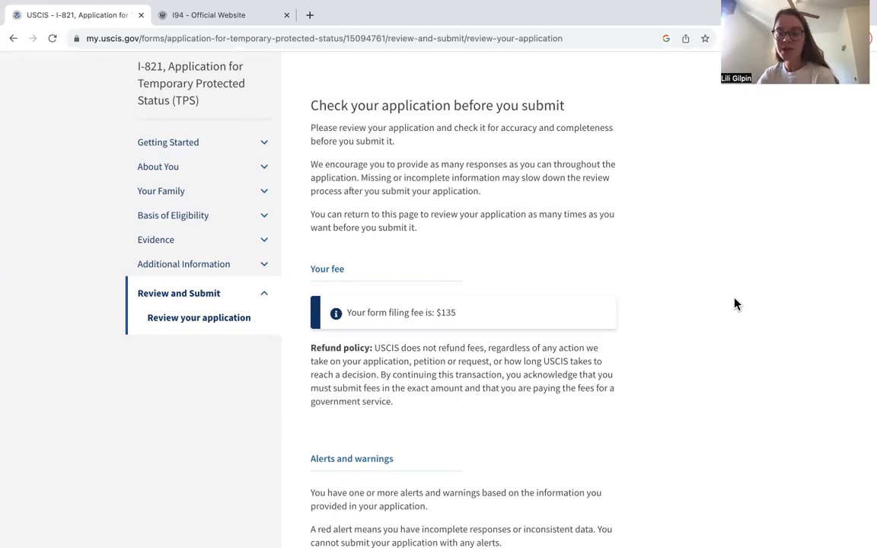
scroll(736, 305, "down", 2)
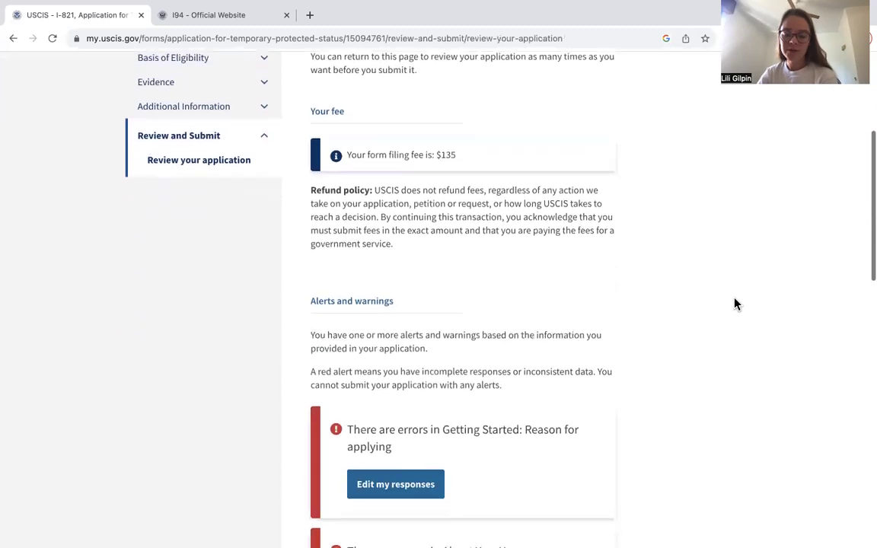
scroll(716, 434, "down", 2)
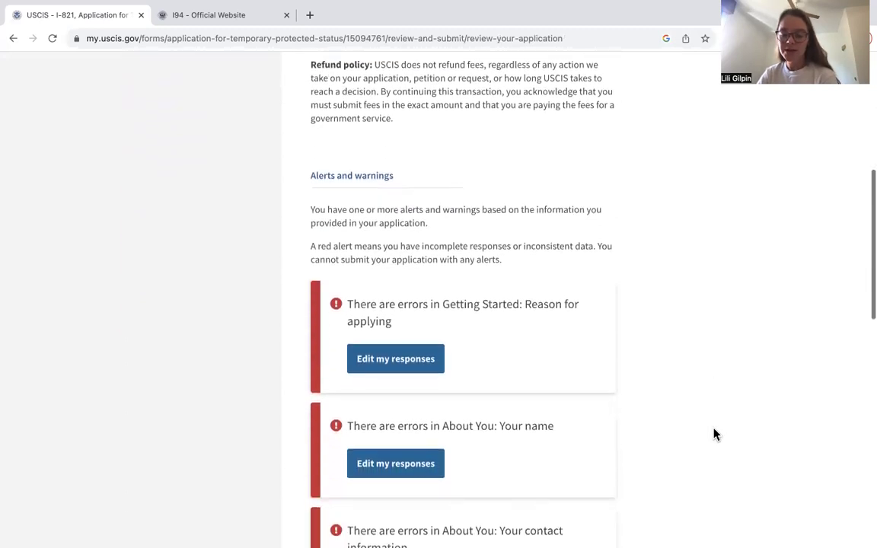
scroll(715, 434, "down", 2)
scroll(716, 434, "down", 3)
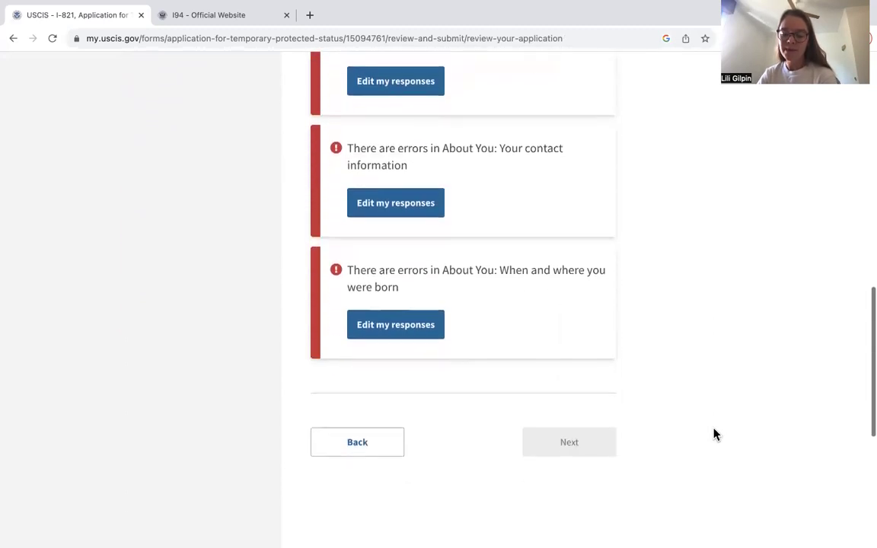